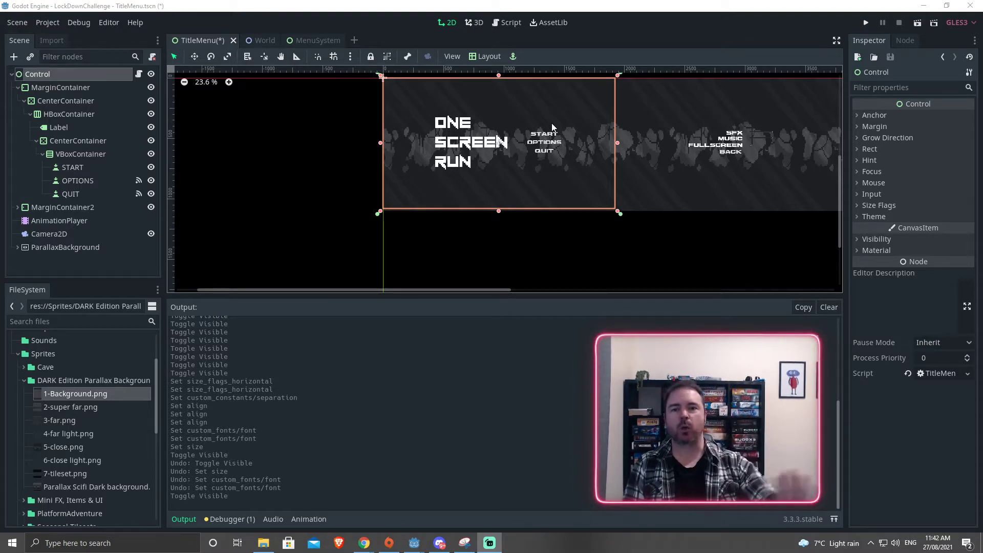
# - Run the title menu scene, open OPTIONS, go BACK, and reopen OPTIONS
pyautogui.click(918, 23)
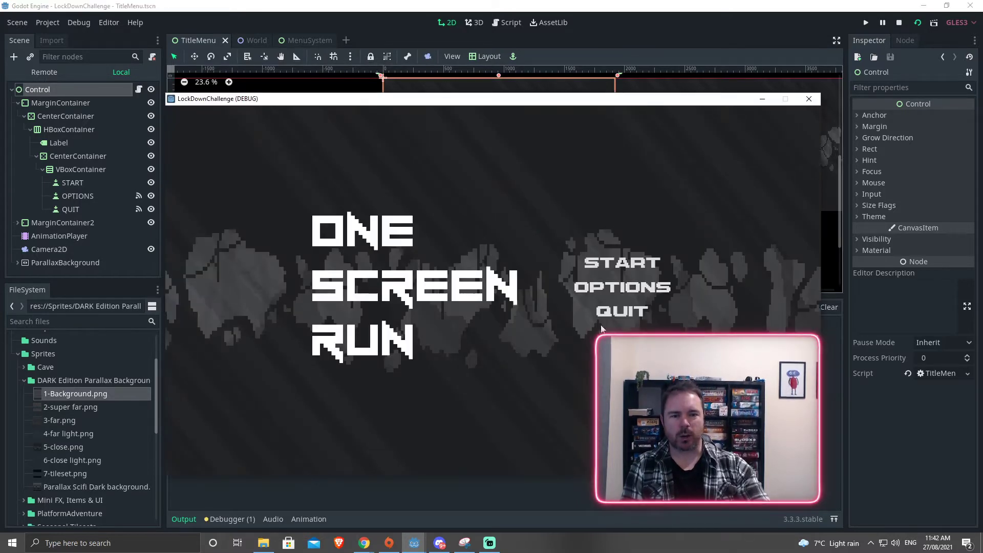
pyautogui.click(598, 290)
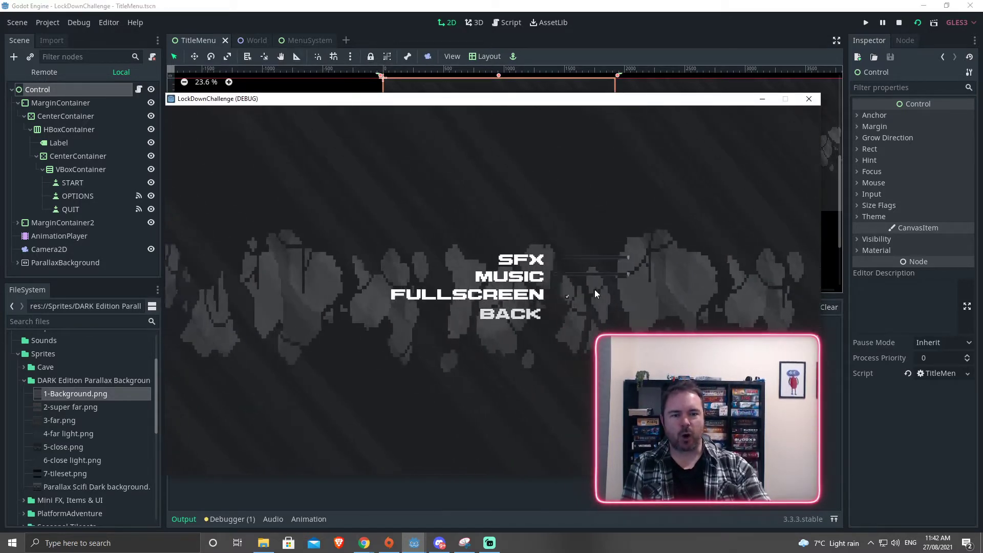
pyautogui.click(563, 314)
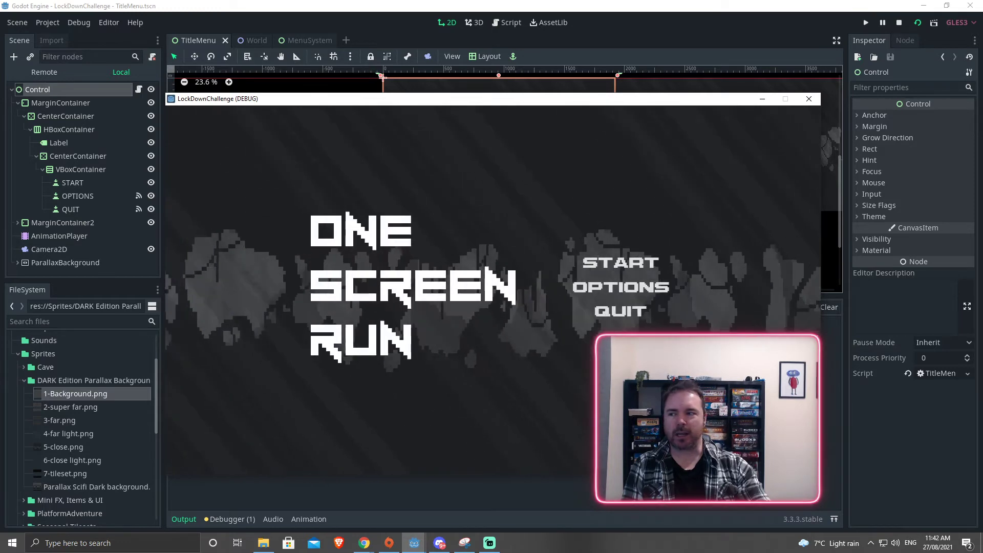
pyautogui.click(606, 306)
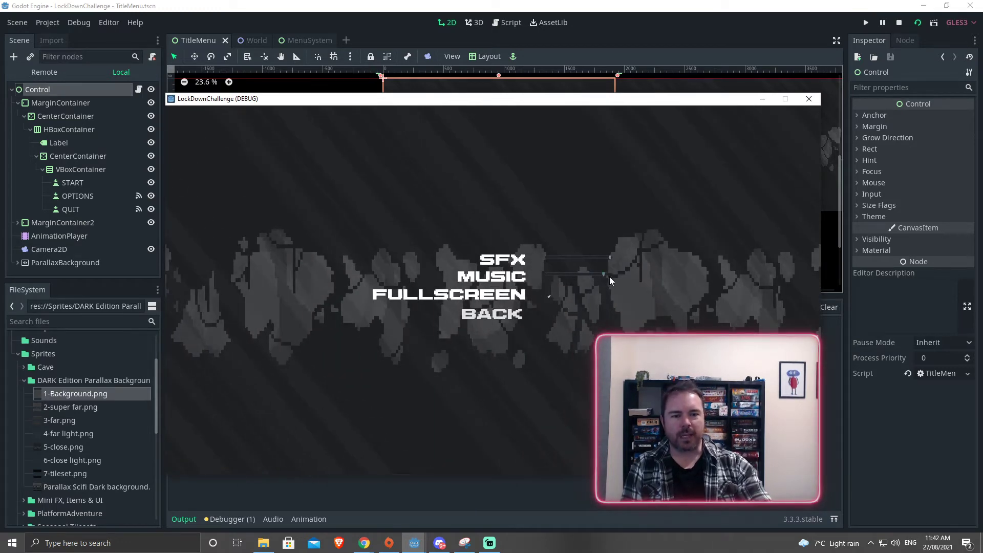
# - Turn the Music volume up to full, lower SFX, then quit the game
pyautogui.moveTo(606, 276)
pyautogui.mouseDown()
pyautogui.moveTo(638, 278)
pyautogui.moveTo(595, 273)
pyautogui.moveTo(616, 274)
pyautogui.moveTo(613, 283)
pyautogui.mouseUp()
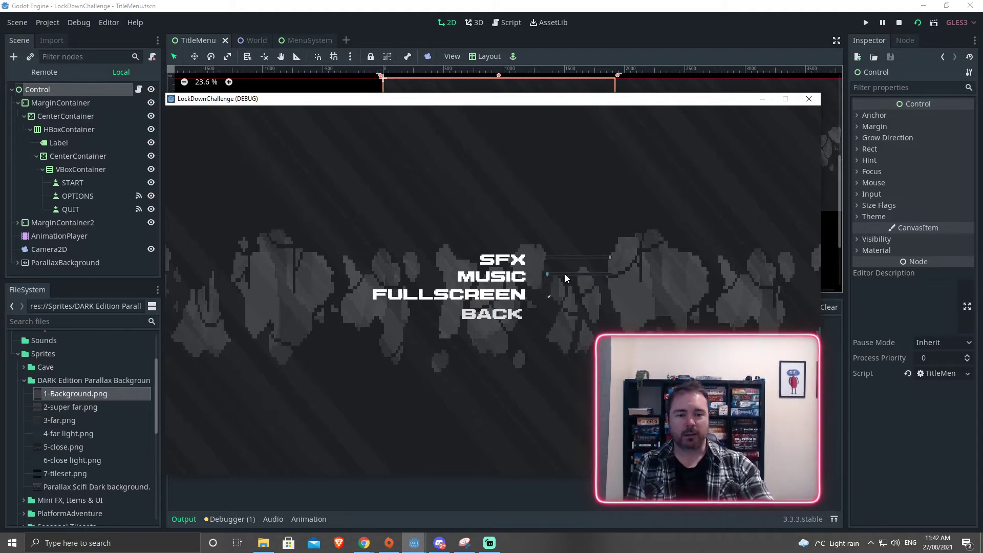
pyautogui.moveTo(610, 257)
pyautogui.mouseDown()
pyautogui.moveTo(560, 257)
pyautogui.moveTo(620, 269)
pyautogui.mouseUp()
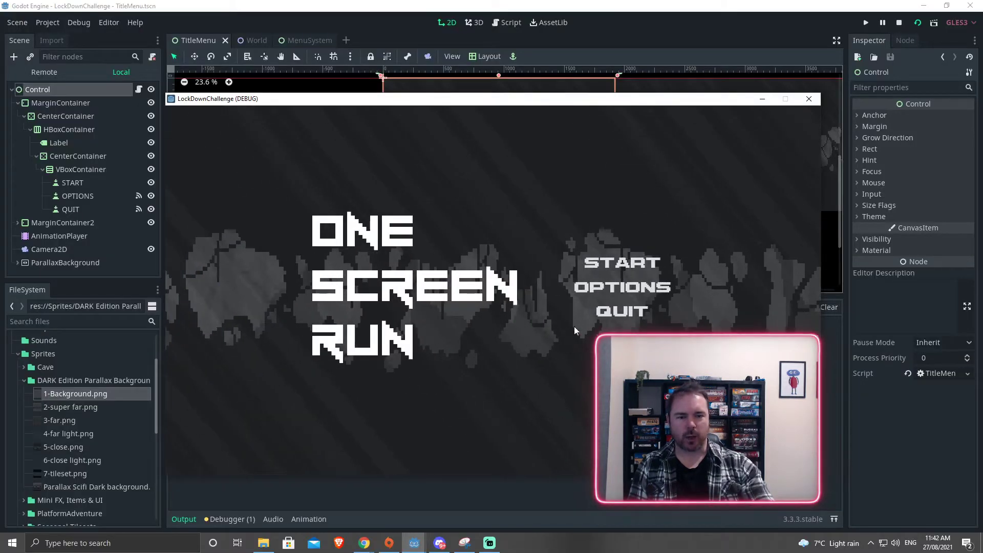
pyautogui.click(619, 314)
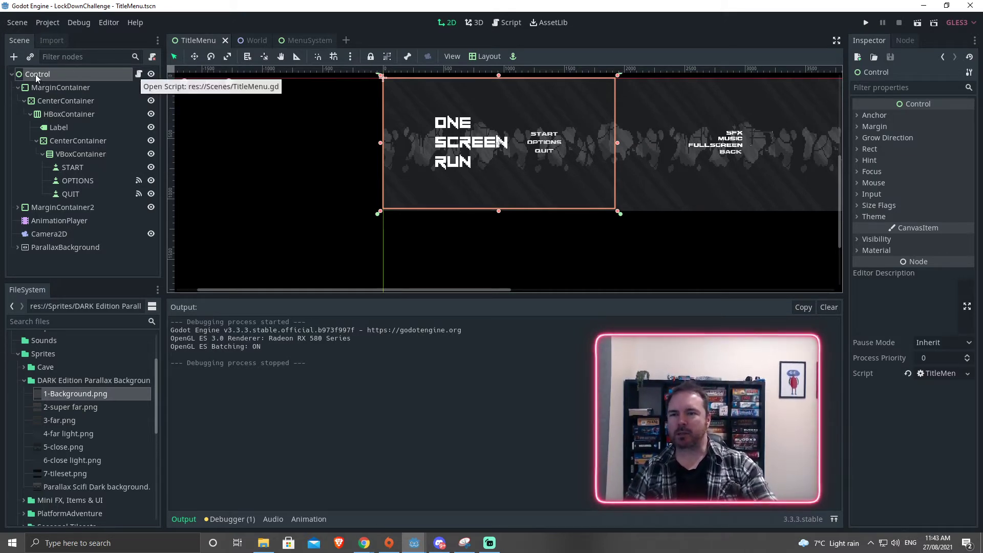
pyautogui.click(41, 89)
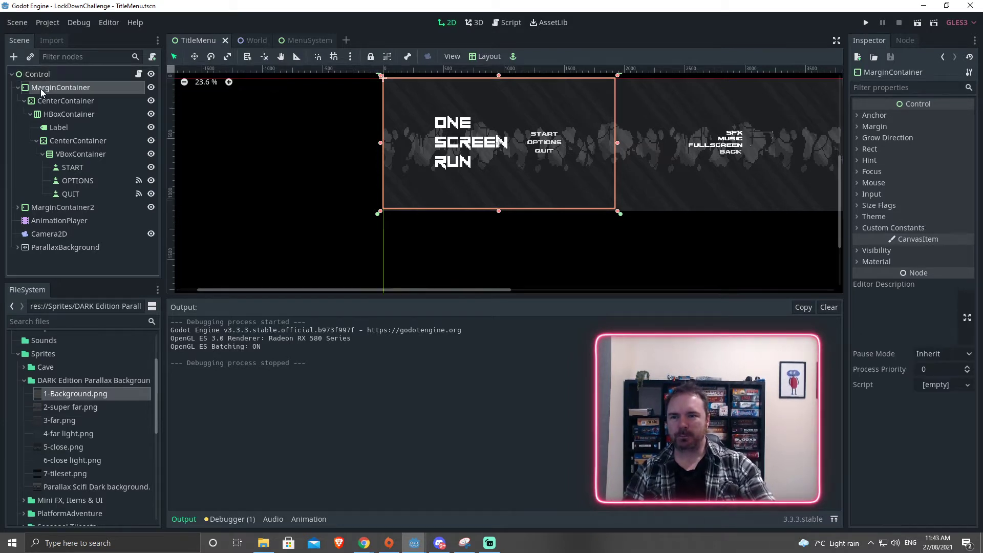
pyautogui.click(487, 56)
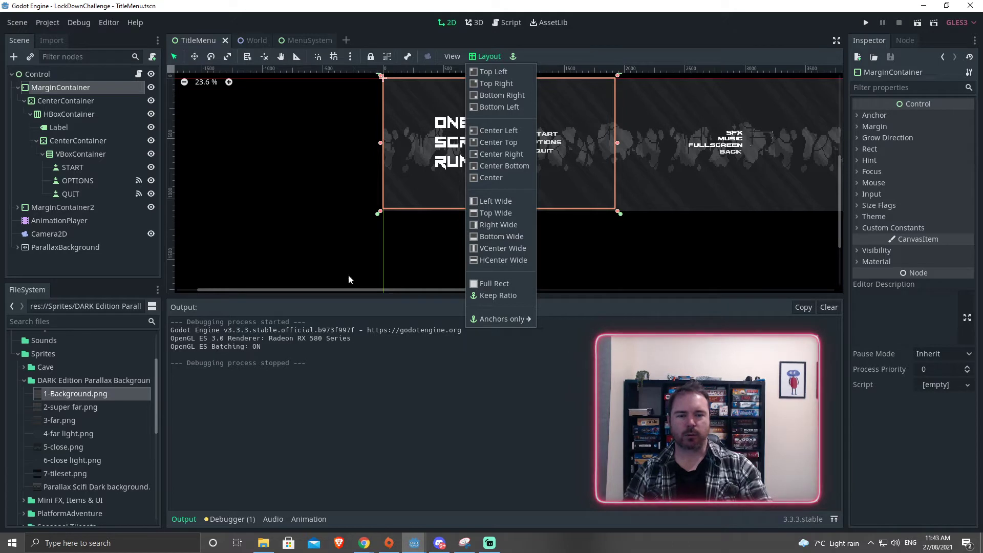
pyautogui.click(310, 209)
pyautogui.click(54, 101)
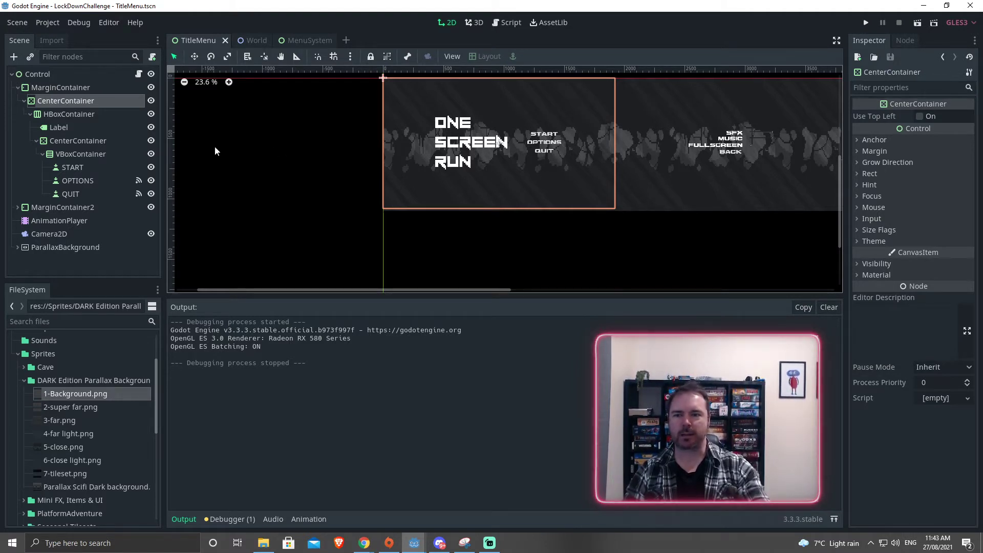
pyautogui.click(151, 114)
pyautogui.click(150, 114)
pyautogui.click(151, 140)
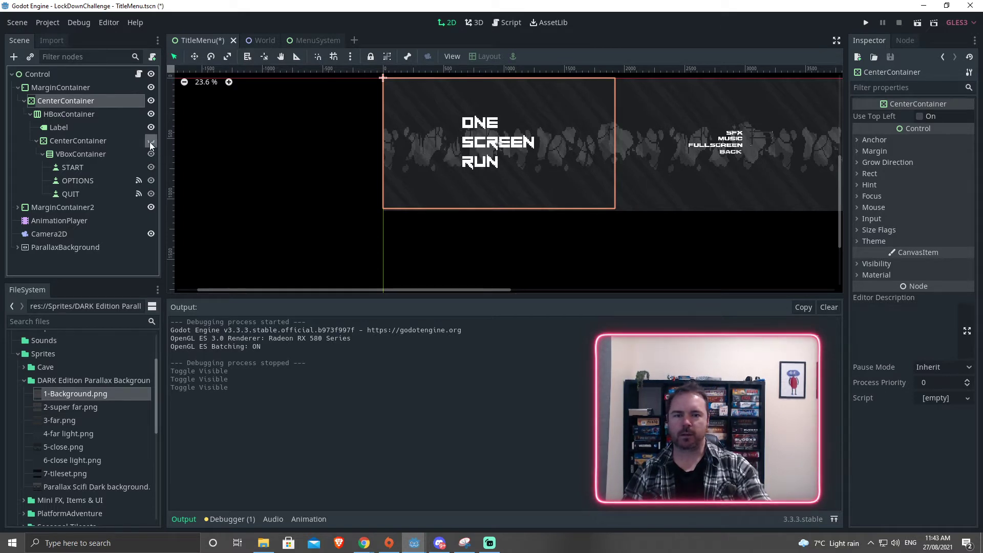
pyautogui.click(150, 140)
pyautogui.click(150, 140)
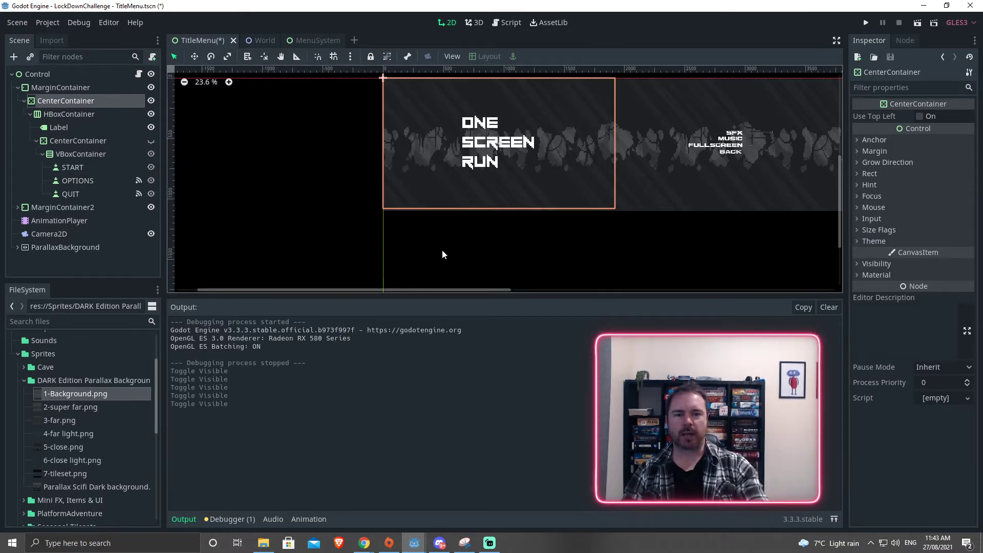
pyautogui.click(150, 141)
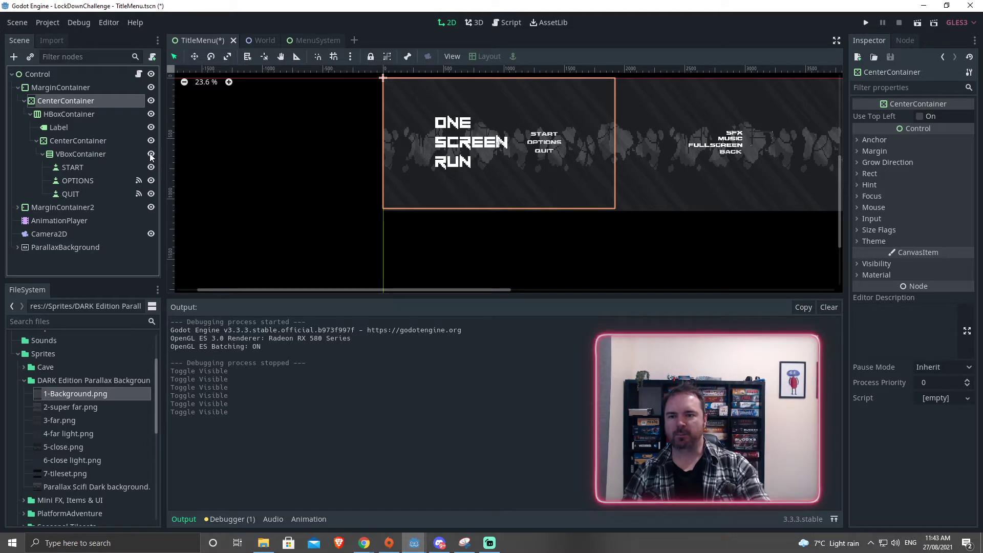
pyautogui.click(150, 154)
pyautogui.click(150, 153)
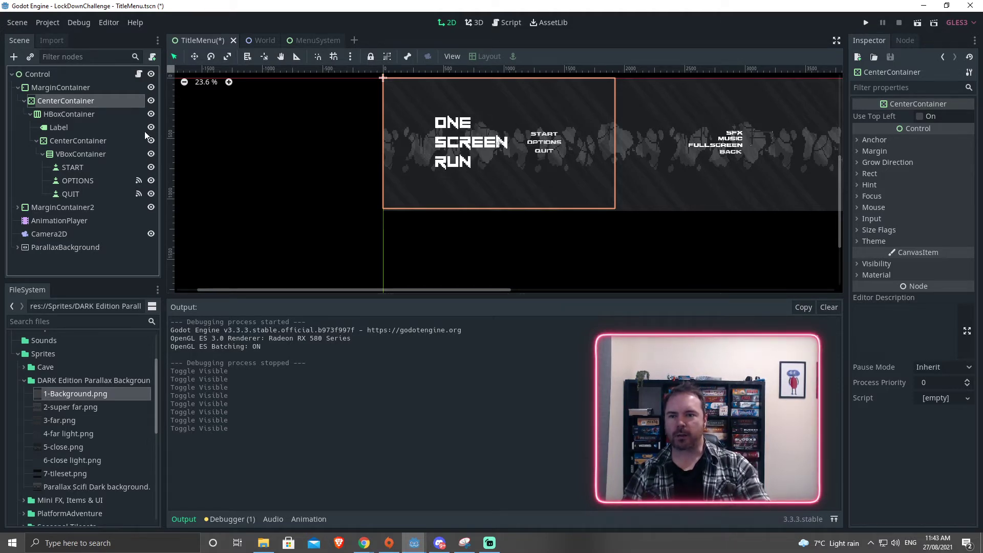
pyautogui.click(151, 128)
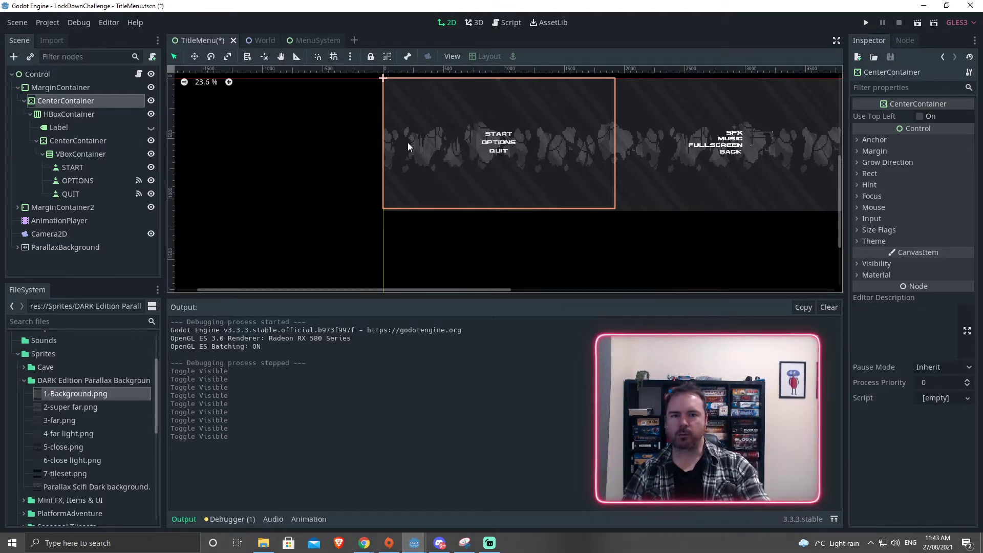
pyautogui.click(151, 128)
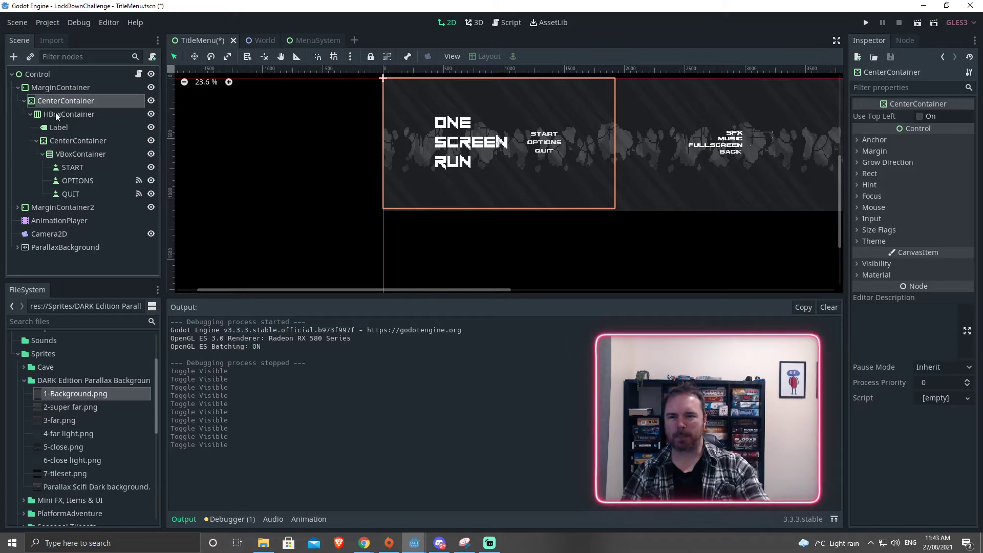
pyautogui.click(55, 115)
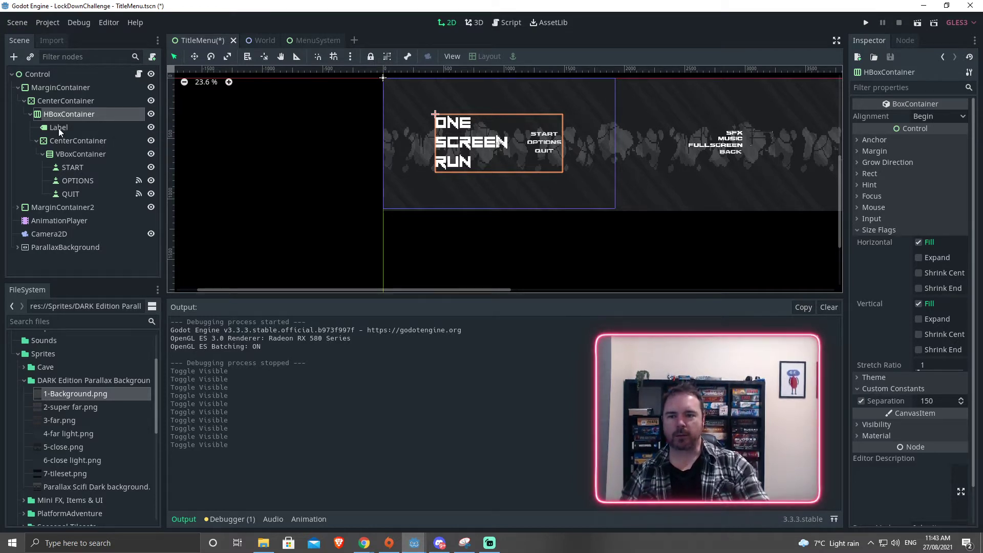
pyautogui.click(155, 130)
pyautogui.click(154, 130)
pyautogui.click(154, 130)
pyautogui.click(155, 130)
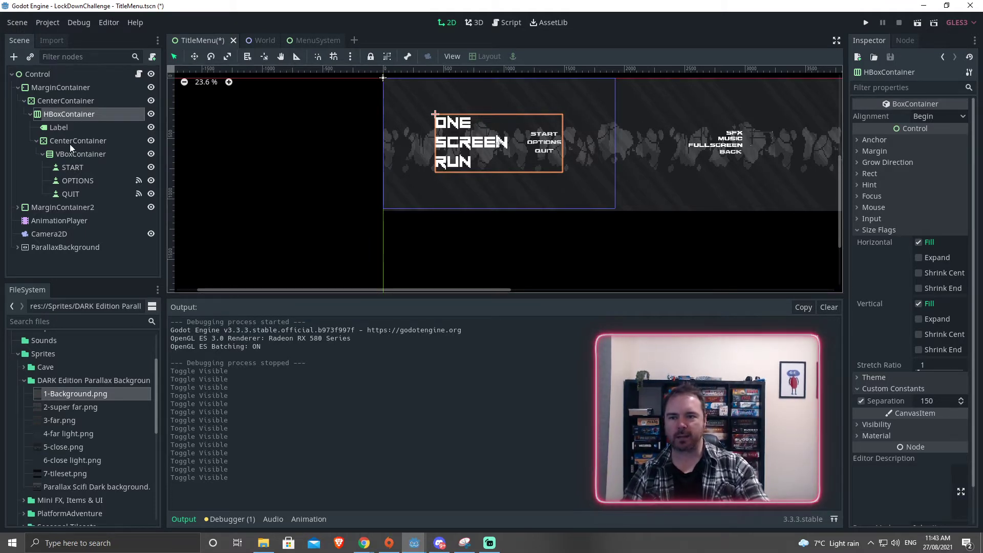
pyautogui.click(50, 126)
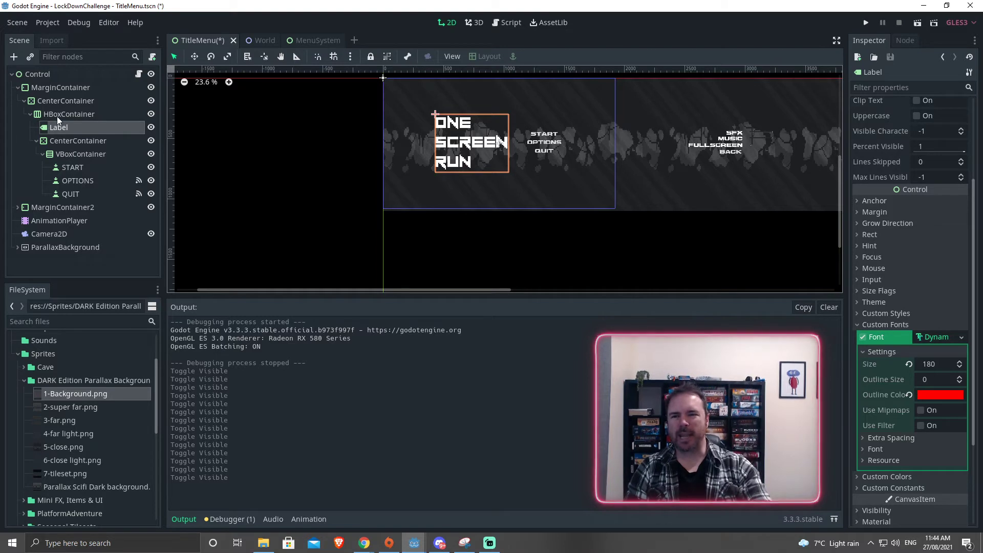
pyautogui.click(51, 115)
pyautogui.click(57, 142)
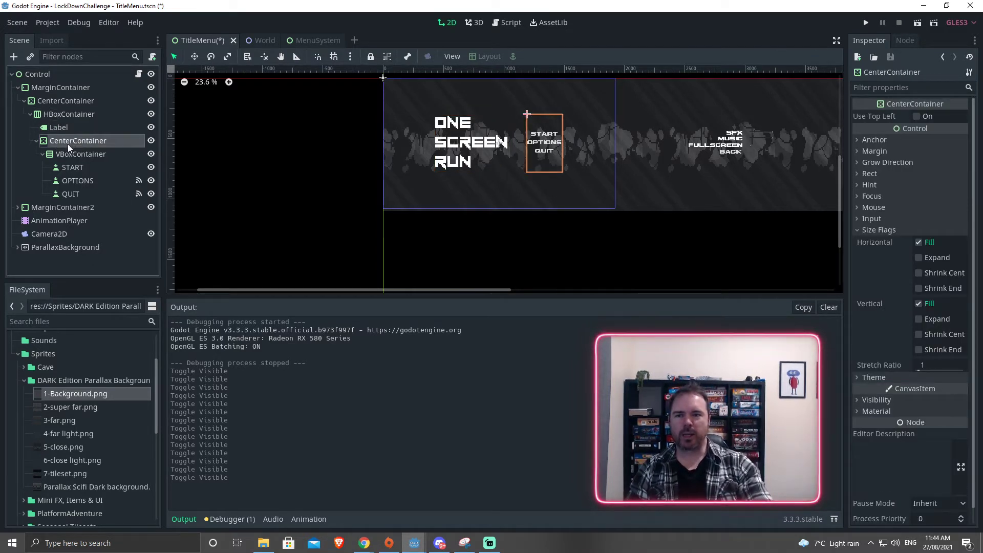
pyautogui.moveTo(60, 154); pyautogui.dragTo(51, 140)
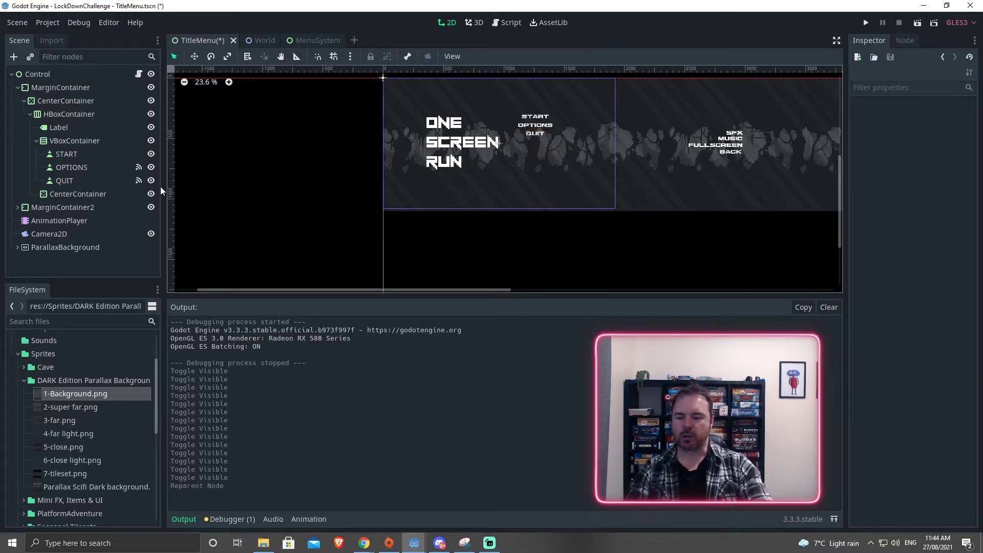
pyautogui.hotkey('ctrl', 'z')
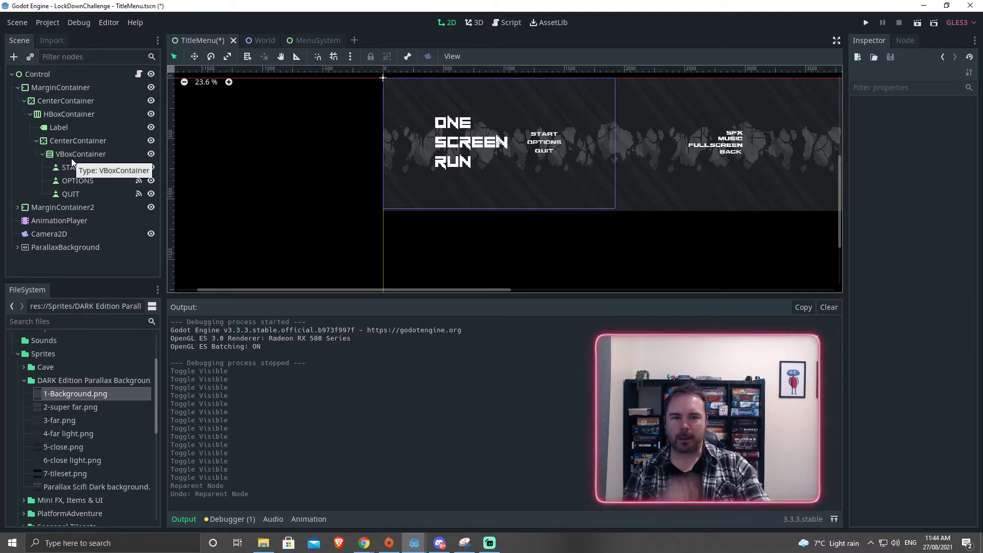
pyautogui.click(66, 141)
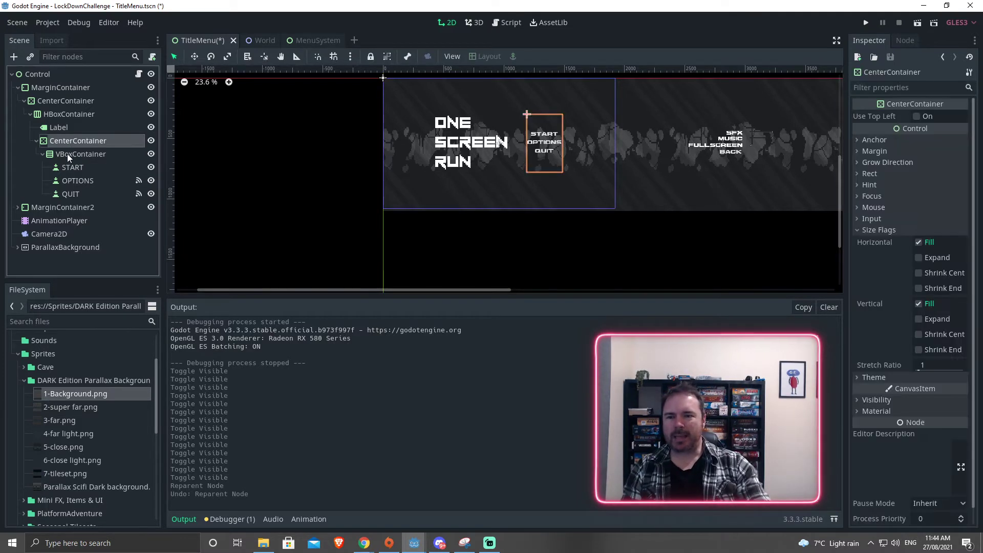
pyautogui.click(67, 154)
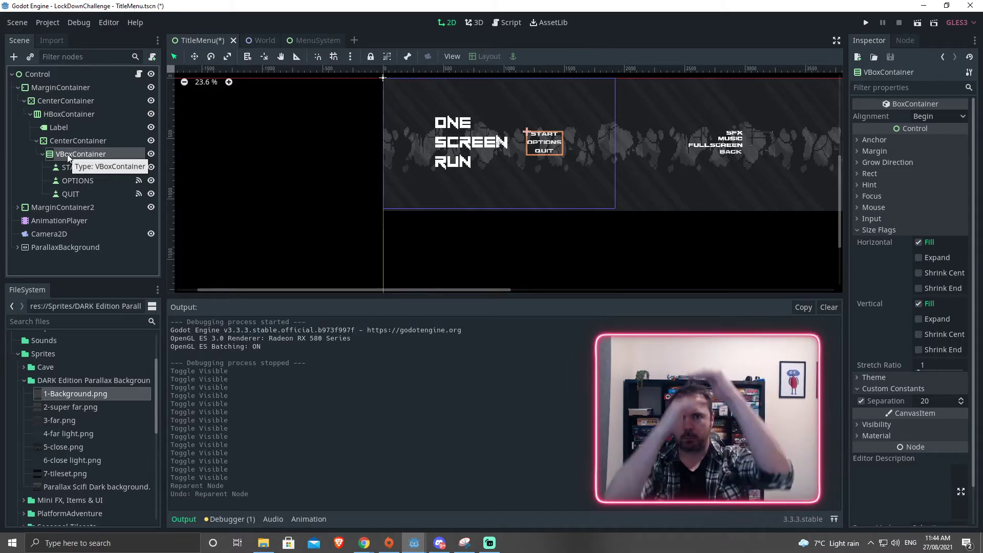
pyautogui.click(71, 168)
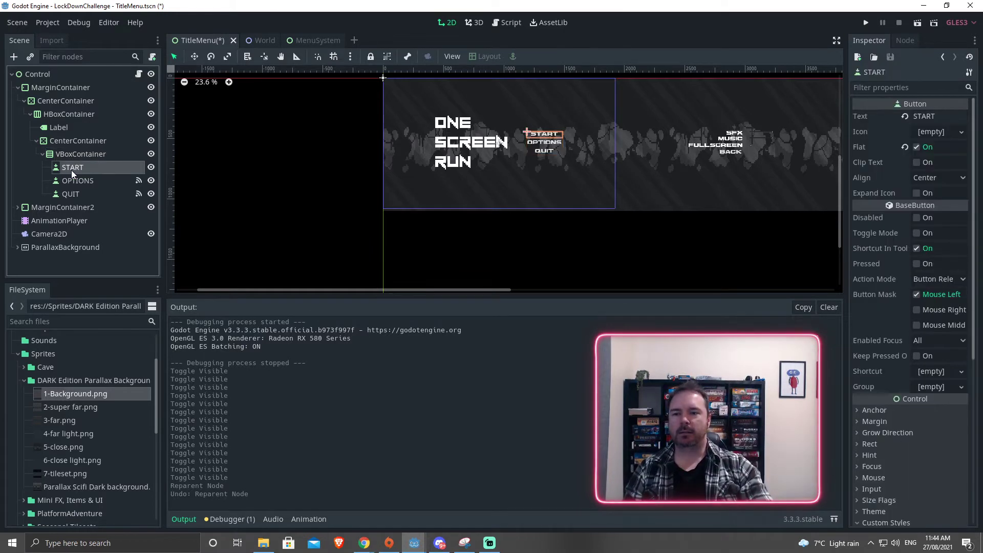
pyautogui.click(72, 180)
pyautogui.click(71, 194)
pyautogui.click(74, 169)
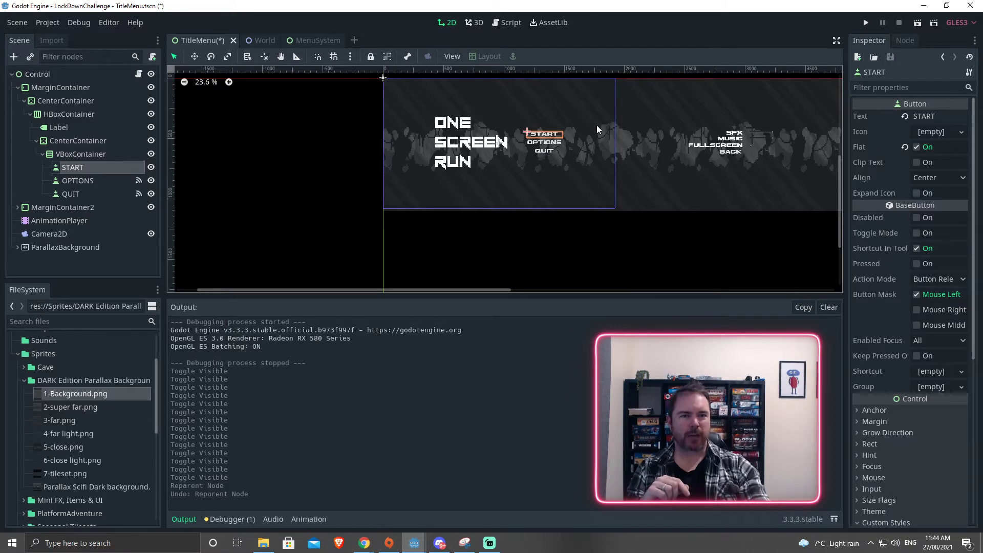
pyautogui.scroll(3, 594, 124)
pyautogui.scroll(4, 590, 124)
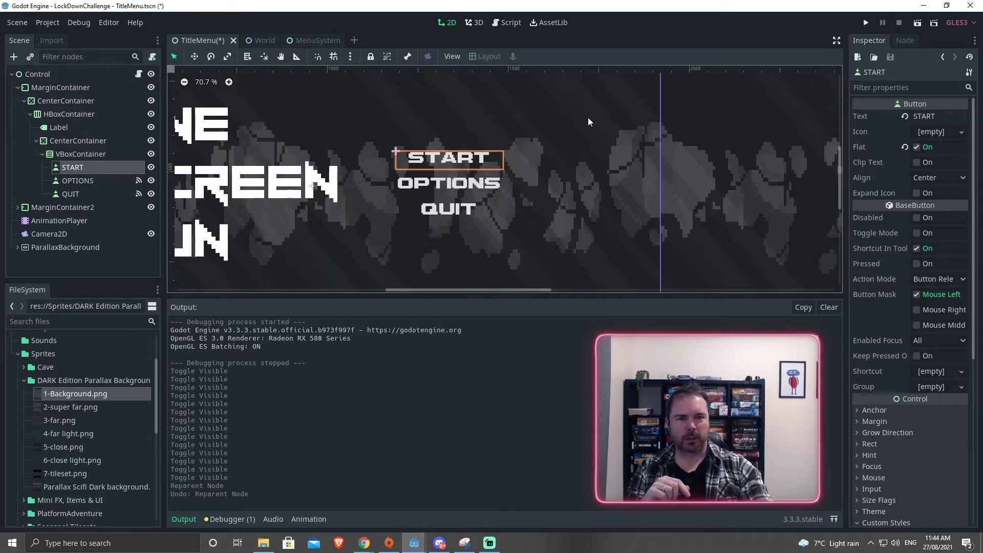
pyautogui.click(619, 184)
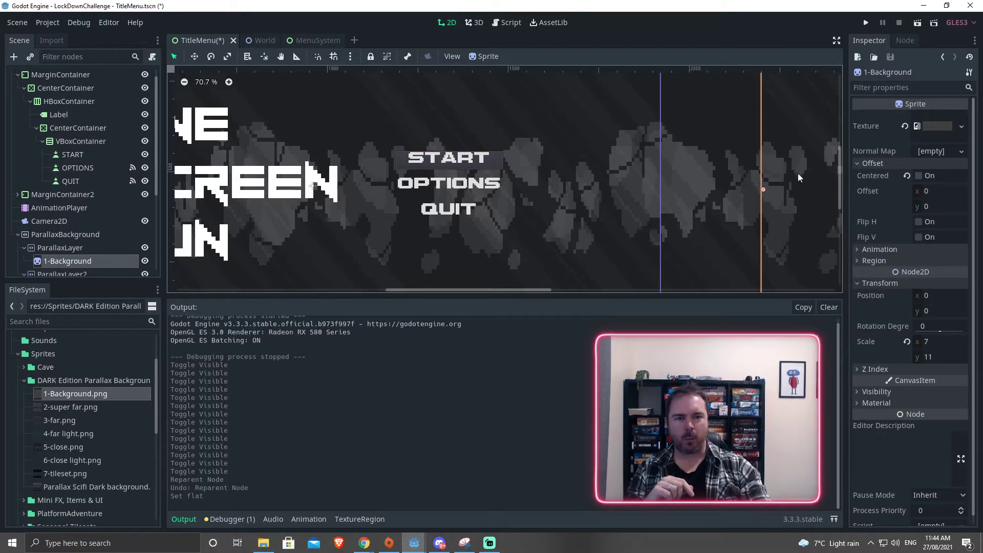
pyautogui.click(71, 154)
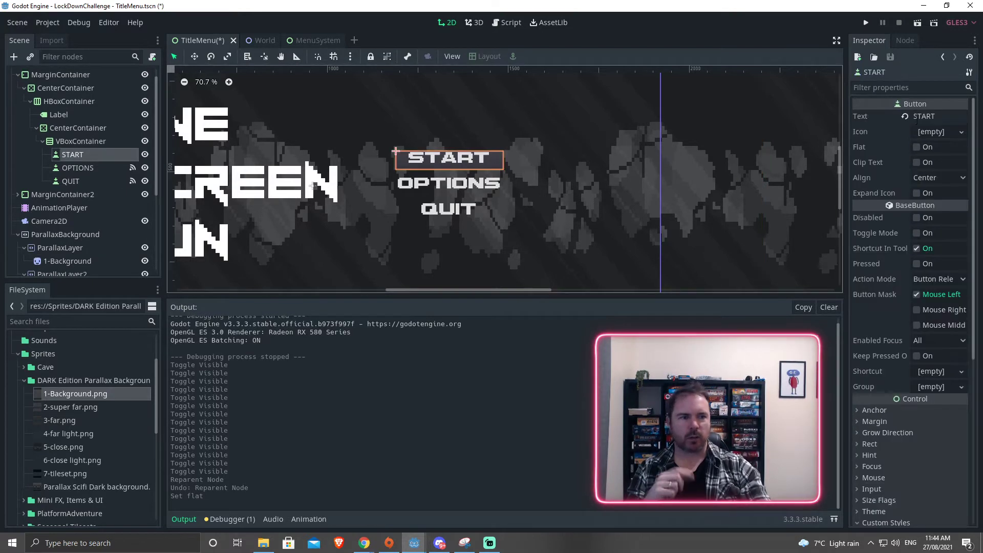
pyautogui.click(916, 147)
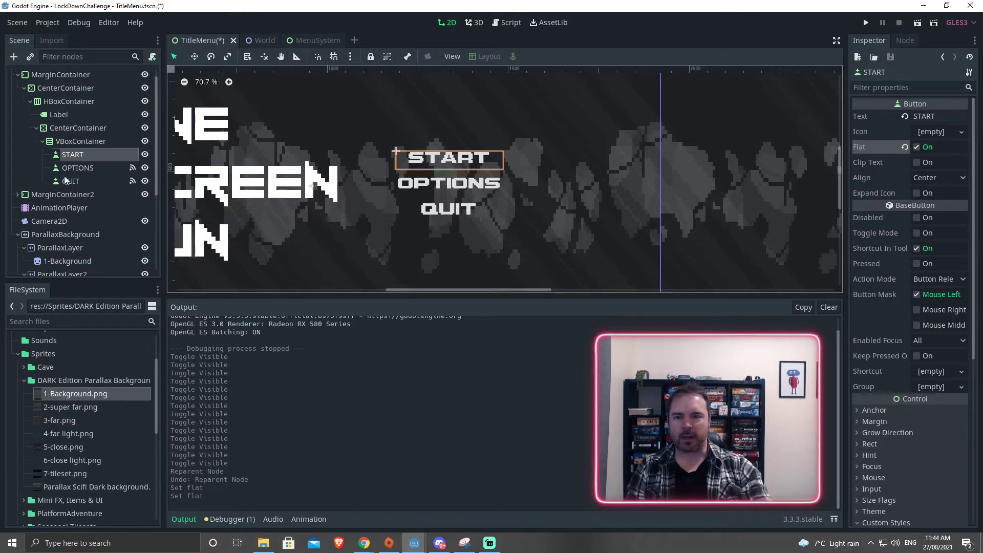
pyautogui.press('Down')
pyautogui.press('Down')
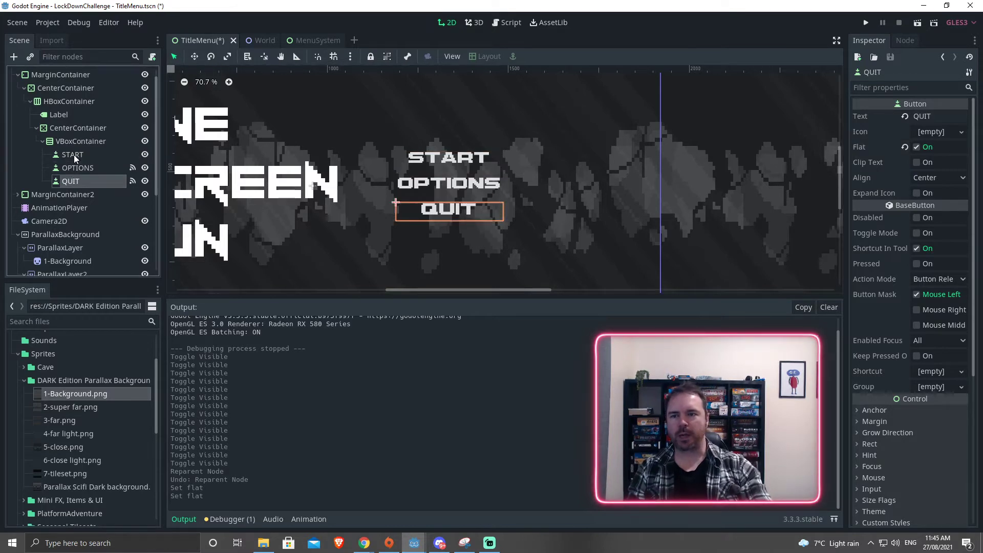
pyautogui.click(74, 155)
pyautogui.click(71, 167)
pyautogui.click(65, 181)
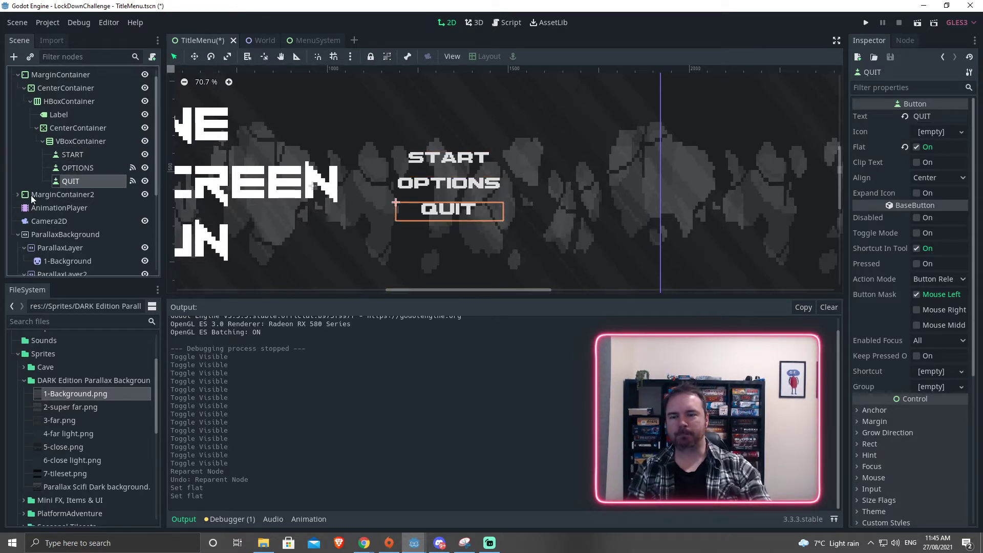
# - Pan to the options menu and expand MarginContainer2 down to its VBoxContainer
pyautogui.click(46, 195)
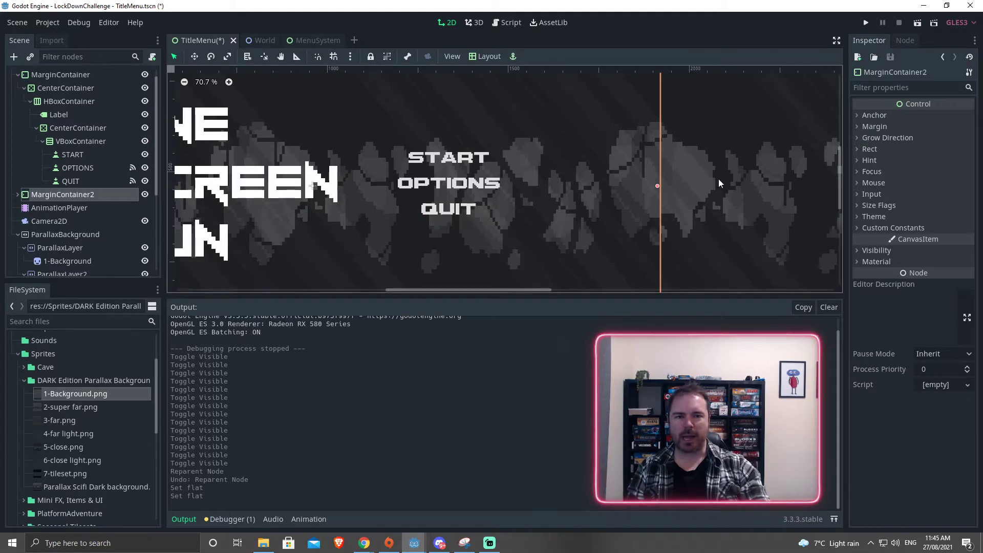
pyautogui.moveTo(719, 183); pyautogui.dragTo(281, 193, button='middle')
pyautogui.moveTo(599, 194); pyautogui.dragTo(497, 213, button='middle')
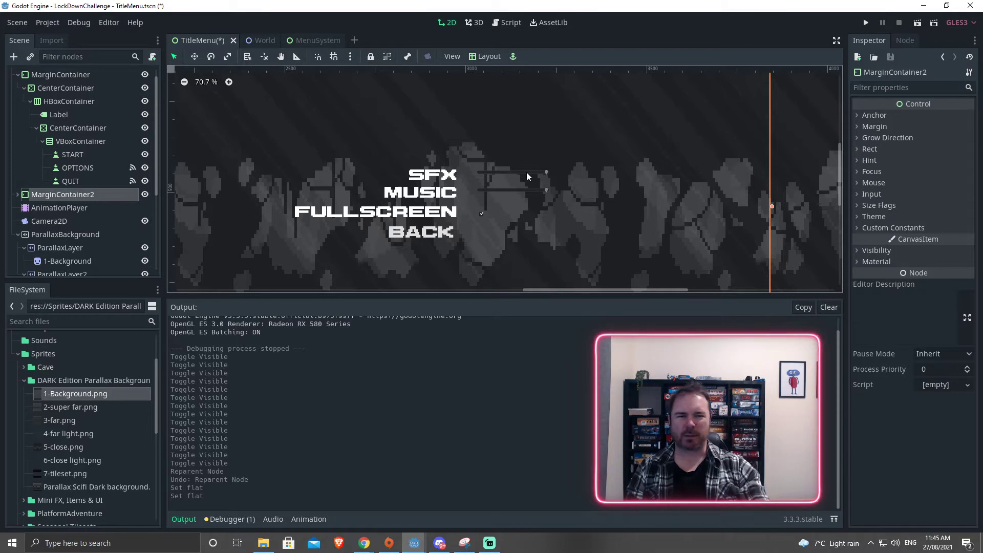
pyautogui.click(17, 195)
pyautogui.click(60, 208)
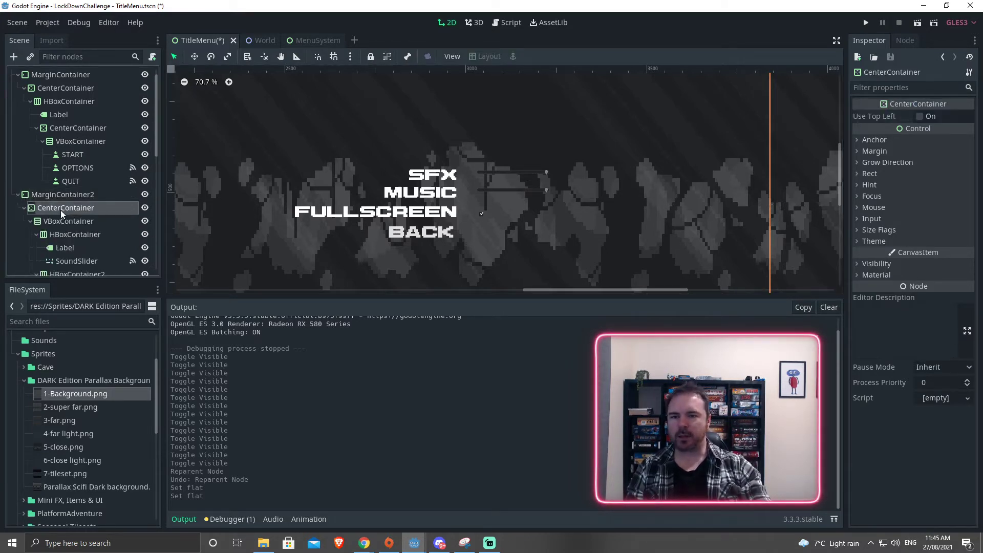
pyautogui.scroll(-2, 334, 208)
pyautogui.scroll(-1, 334, 209)
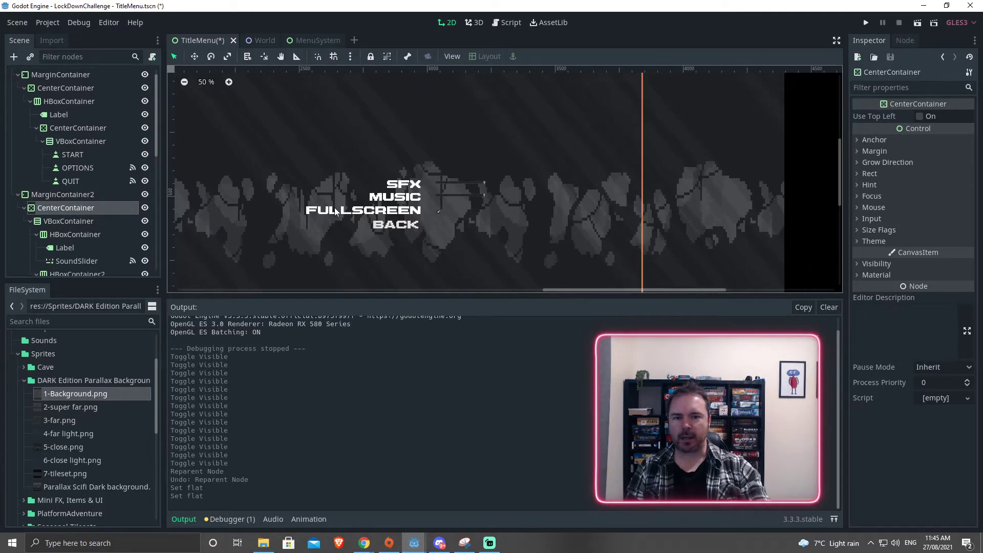
pyautogui.click(41, 223)
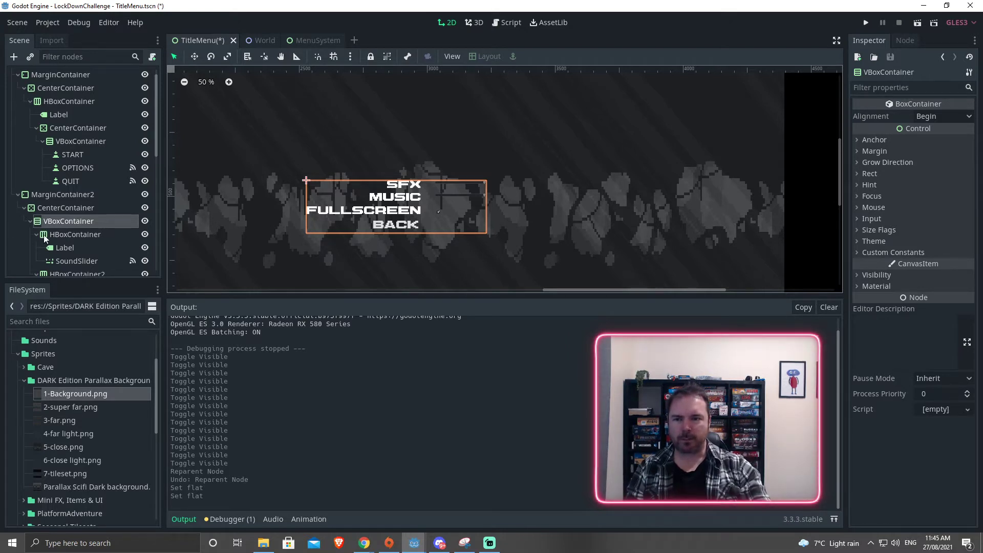
# - Toggle the SFX row's visibility, then inspect its HBoxContainer, label and slider
pyautogui.click(146, 235)
pyautogui.click(145, 235)
pyautogui.click(145, 235)
pyautogui.click(146, 235)
pyautogui.click(63, 237)
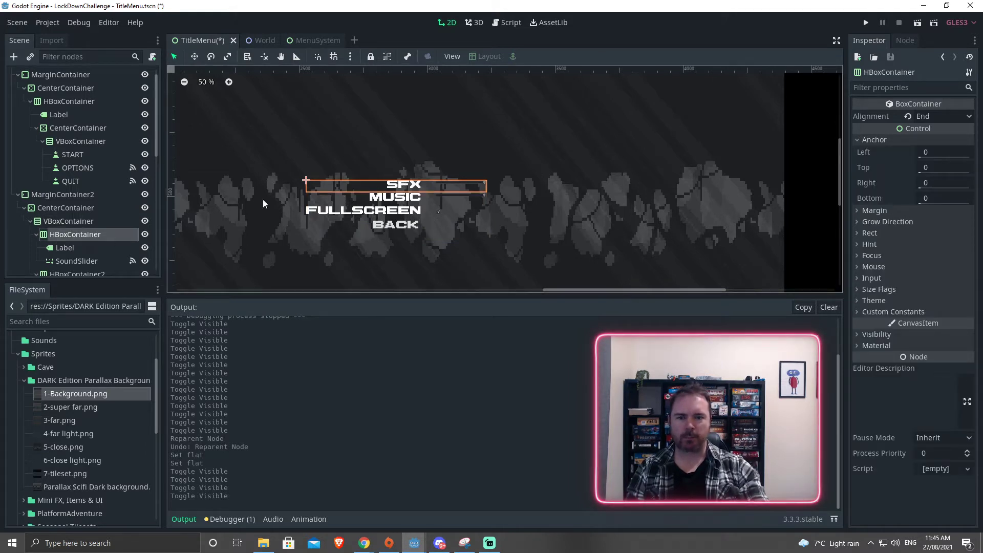
pyautogui.click(61, 249)
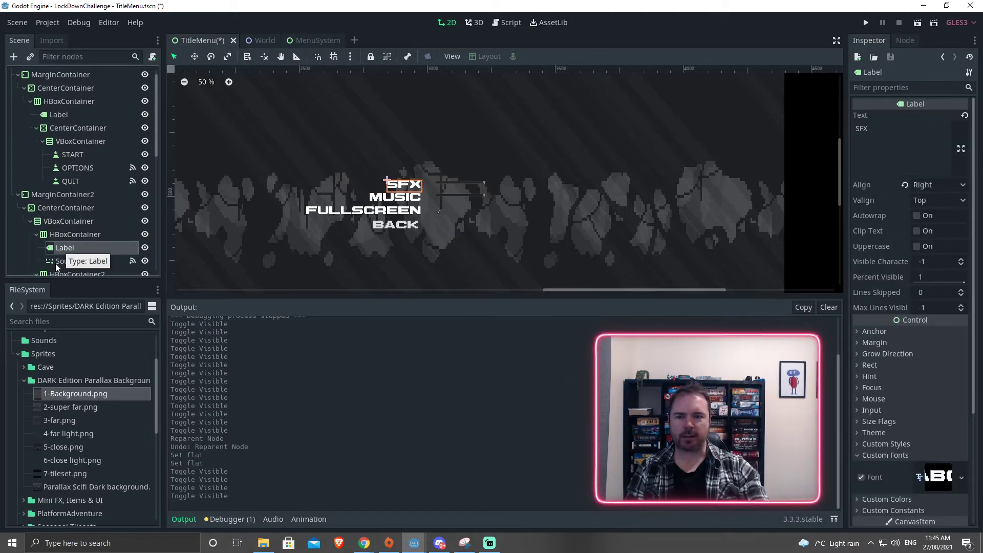
pyautogui.click(61, 262)
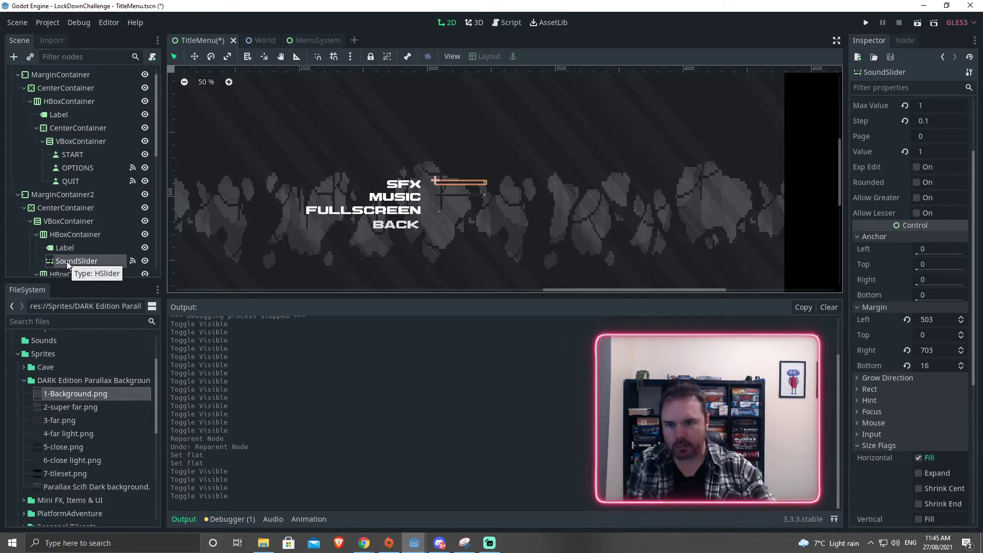
# - Try left alignment on the SFX row, then restore end alignment
pyautogui.click(64, 235)
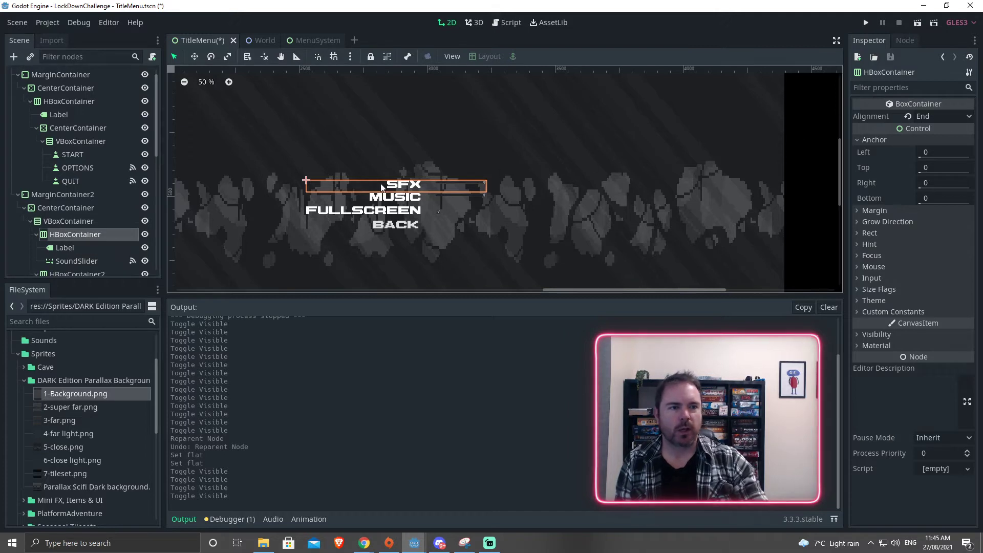
pyautogui.click(970, 118)
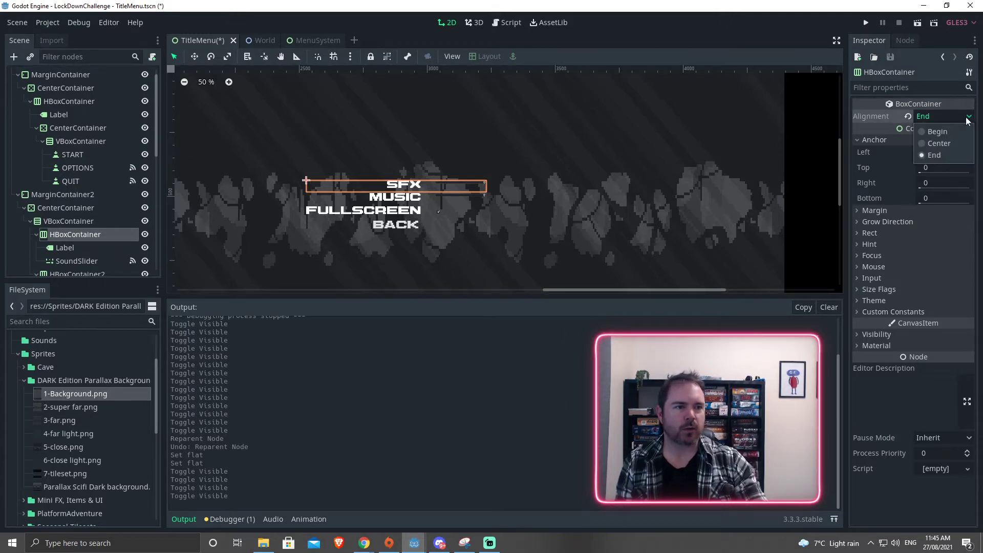
pyautogui.click(923, 132)
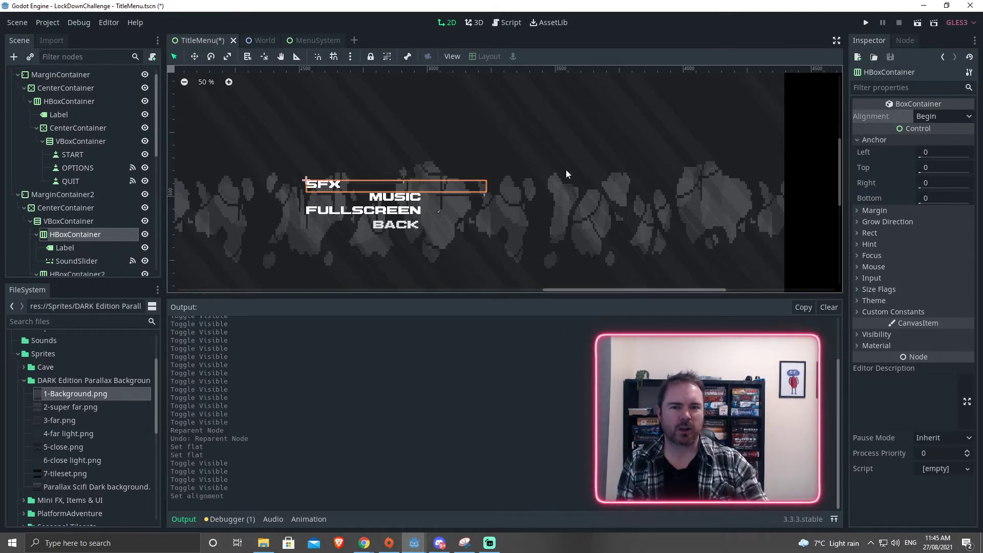
pyautogui.click(970, 116)
pyautogui.click(923, 154)
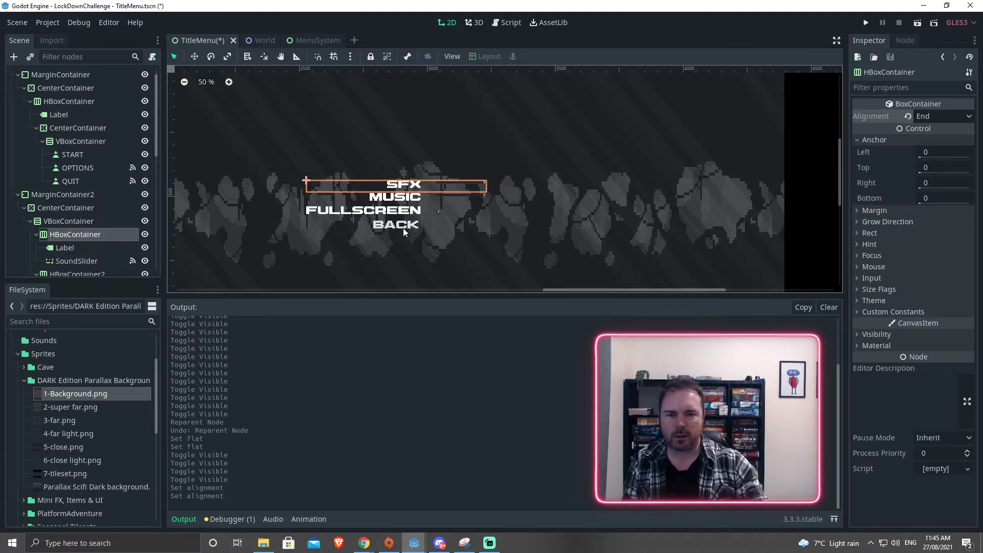
# - Inspect the MUSIC row's container, label and slider Rect, then the FULLSCREEN label
pyautogui.scroll(-5, 60, 257)
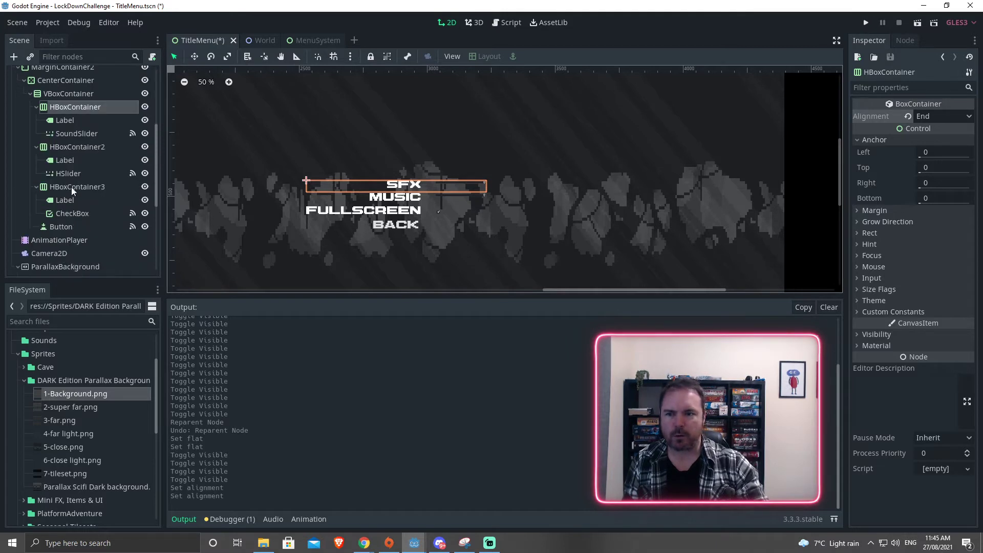
pyautogui.click(59, 149)
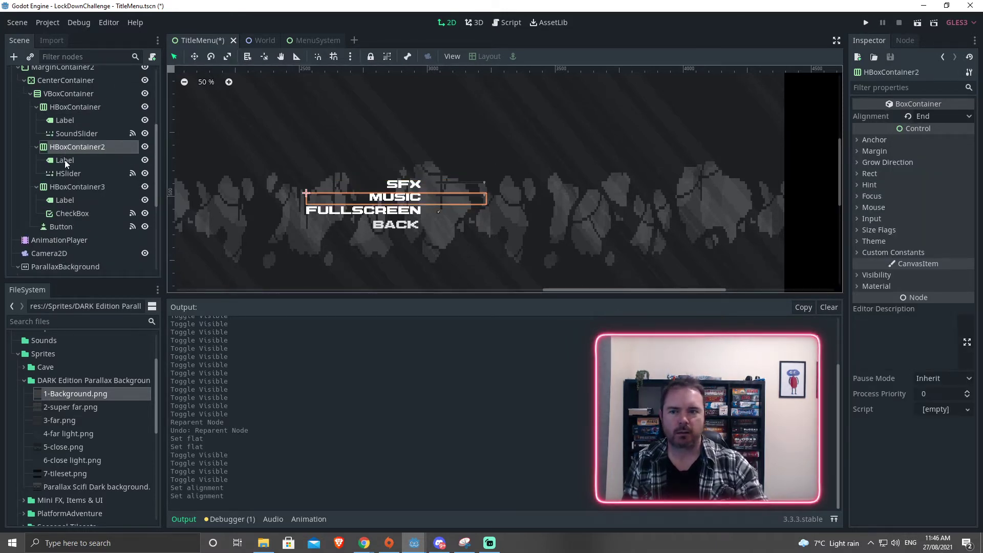
pyautogui.click(64, 160)
pyautogui.click(61, 176)
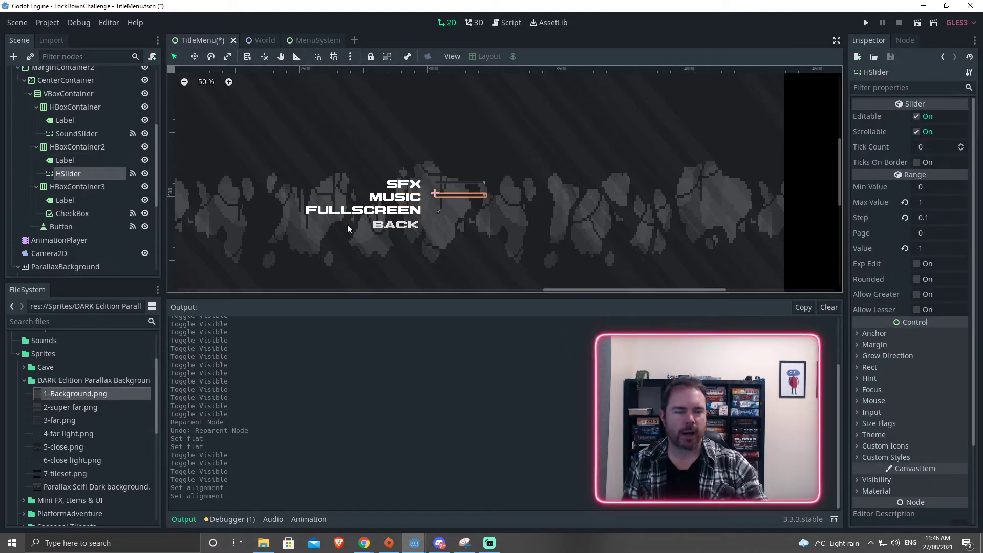
pyautogui.click(858, 366)
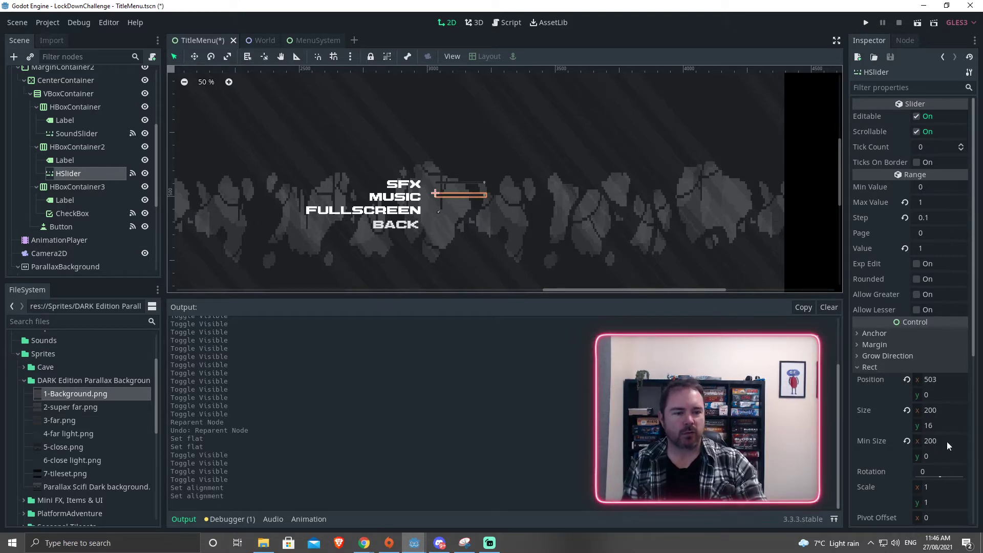
pyautogui.click(60, 200)
pyautogui.click(65, 213)
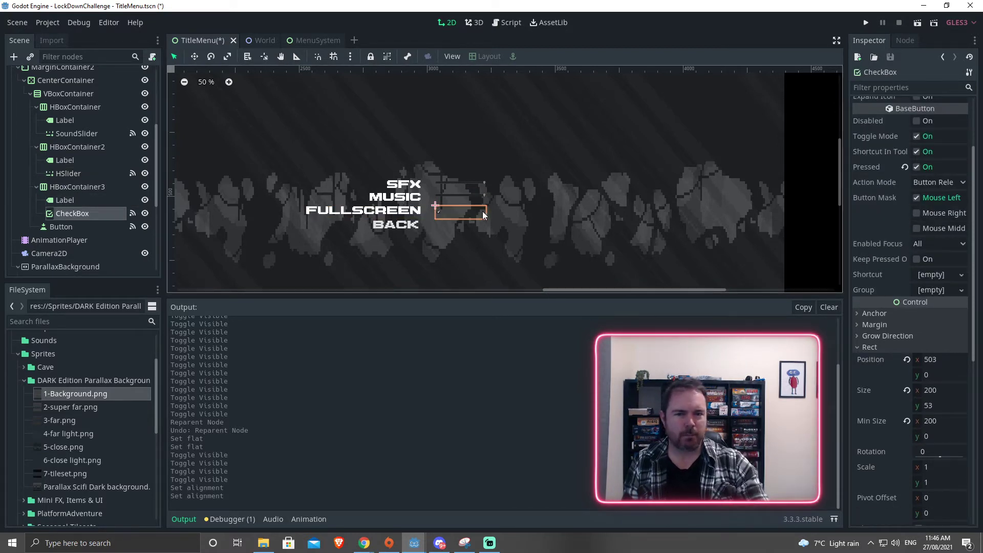
pyautogui.click(906, 421)
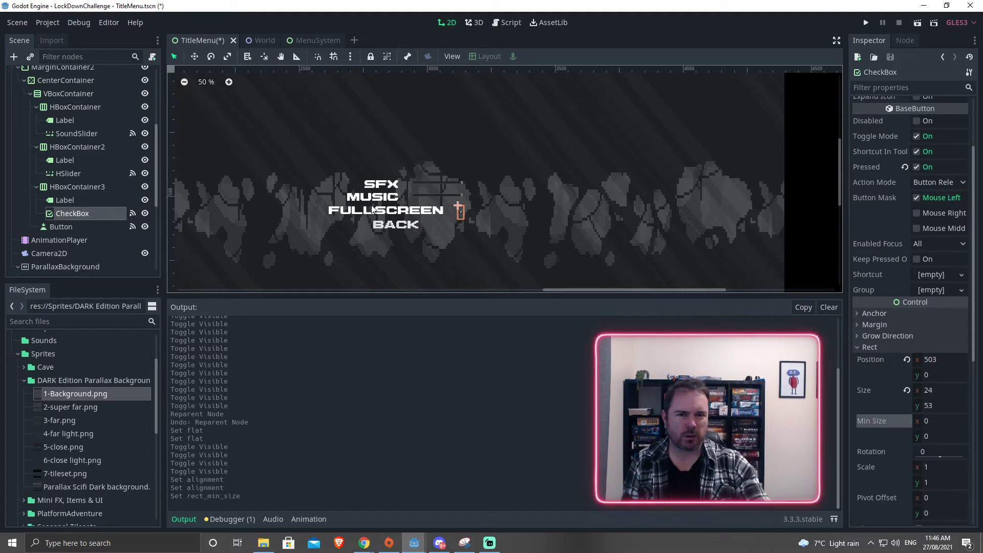
pyautogui.click(931, 421)
pyautogui.write('200')
pyautogui.press('Return')
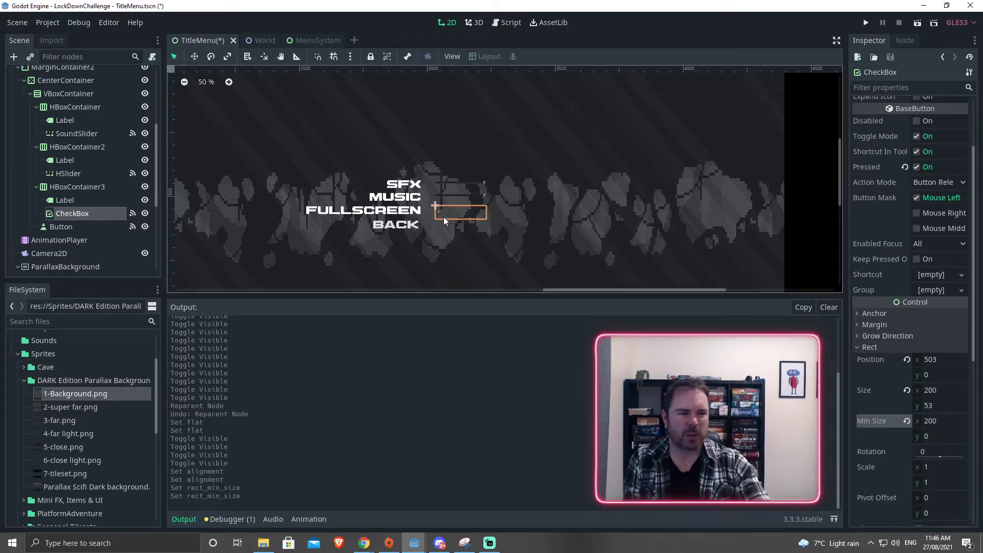
pyautogui.click(861, 349)
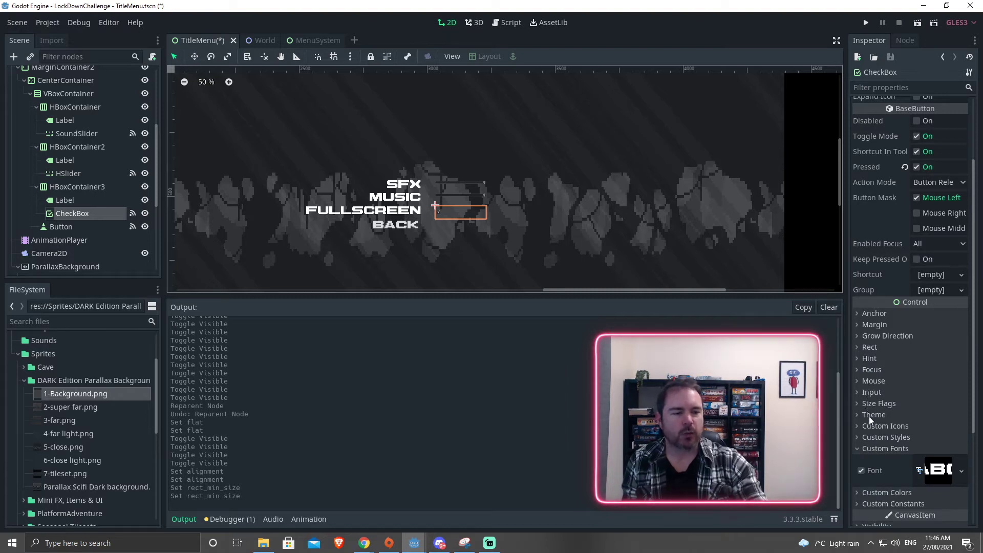
pyautogui.click(860, 437)
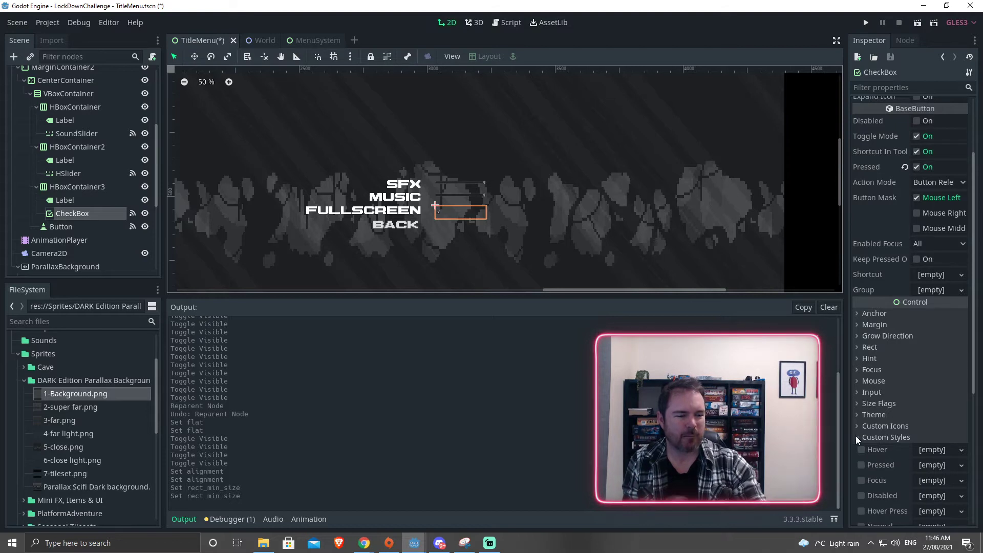
pyautogui.click(859, 437)
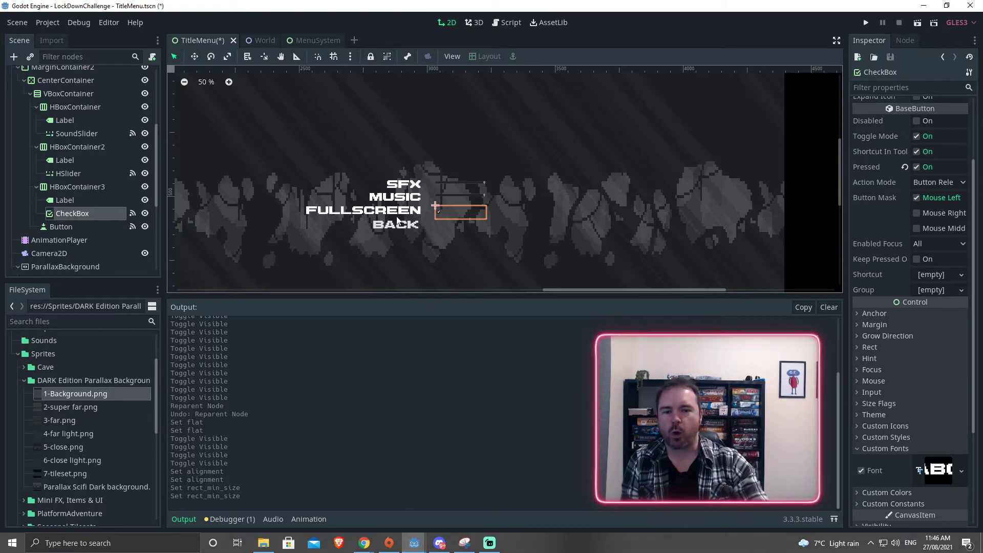
# - Give the BACK button a horizontal separation override of 3
pyautogui.click(51, 228)
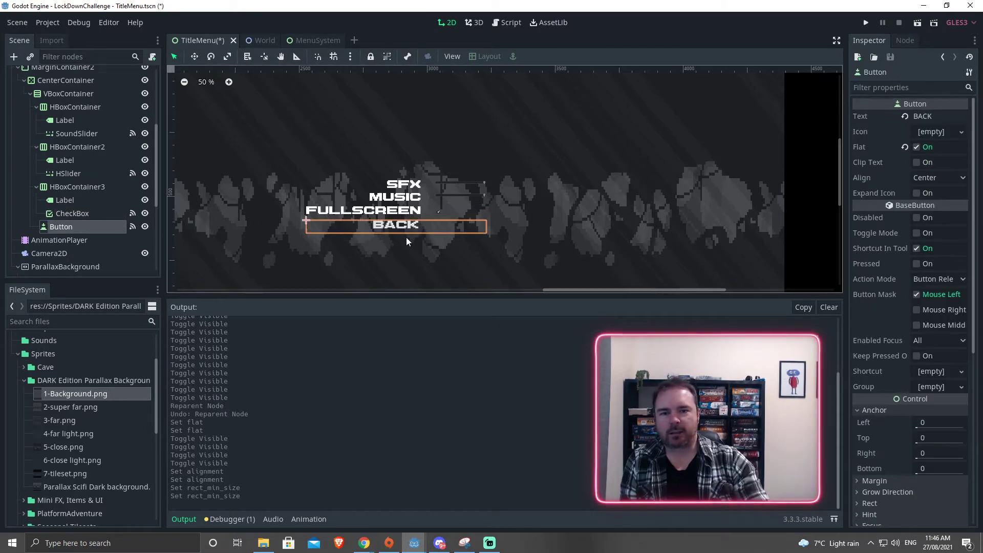
pyautogui.scroll(-4, 877, 381)
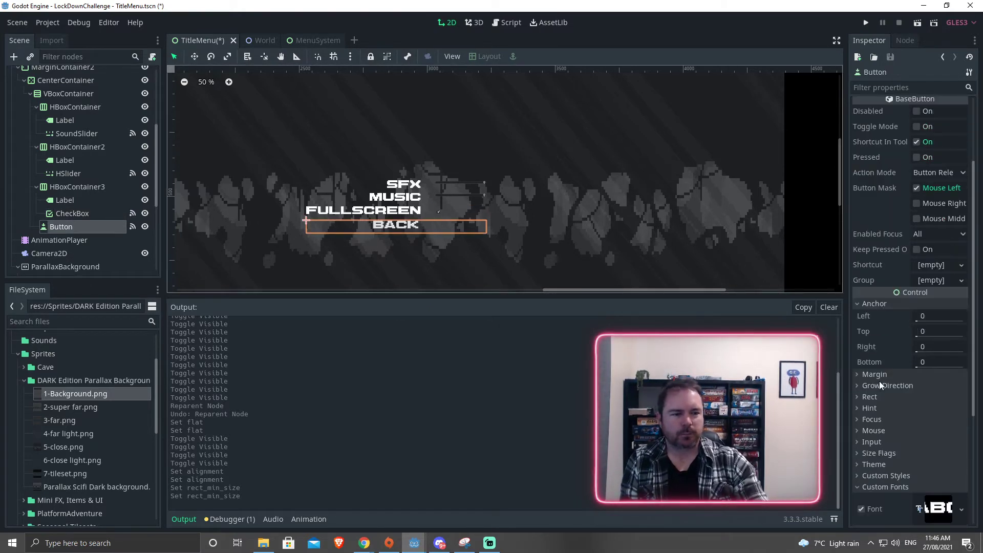
pyautogui.scroll(-7, 881, 457)
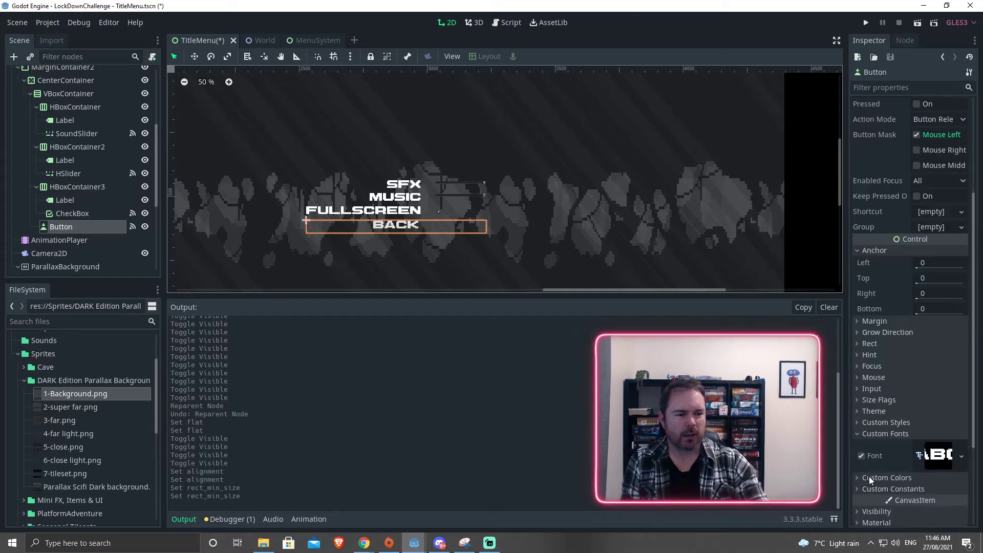
pyautogui.click(853, 359)
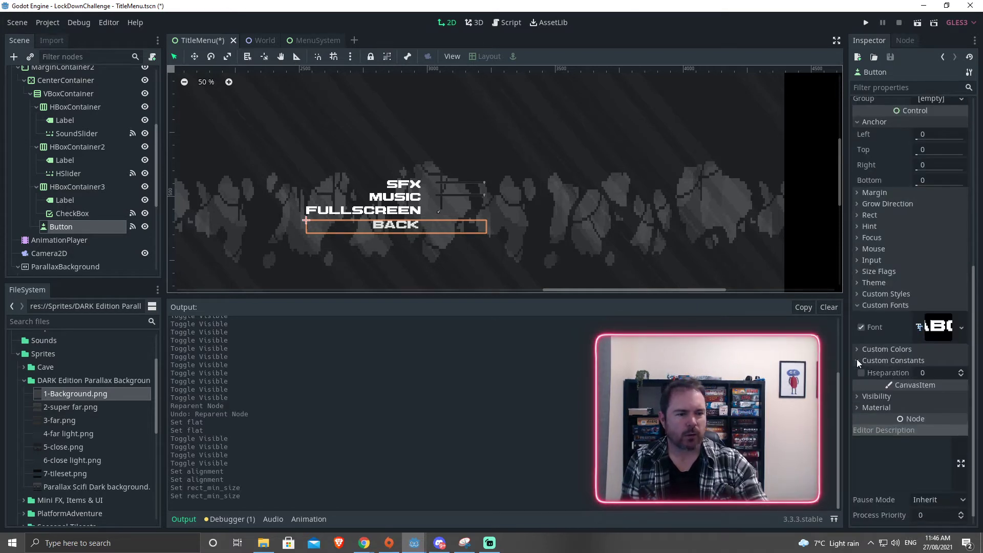
pyautogui.click(860, 373)
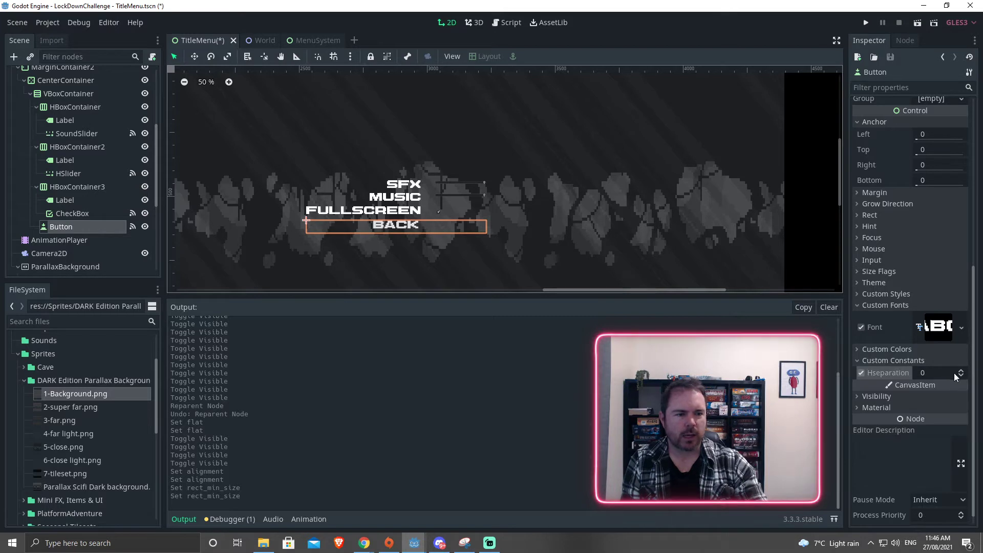
pyautogui.click(961, 375)
pyautogui.click(961, 375)
pyautogui.click(960, 374)
pyautogui.click(961, 375)
pyautogui.click(858, 361)
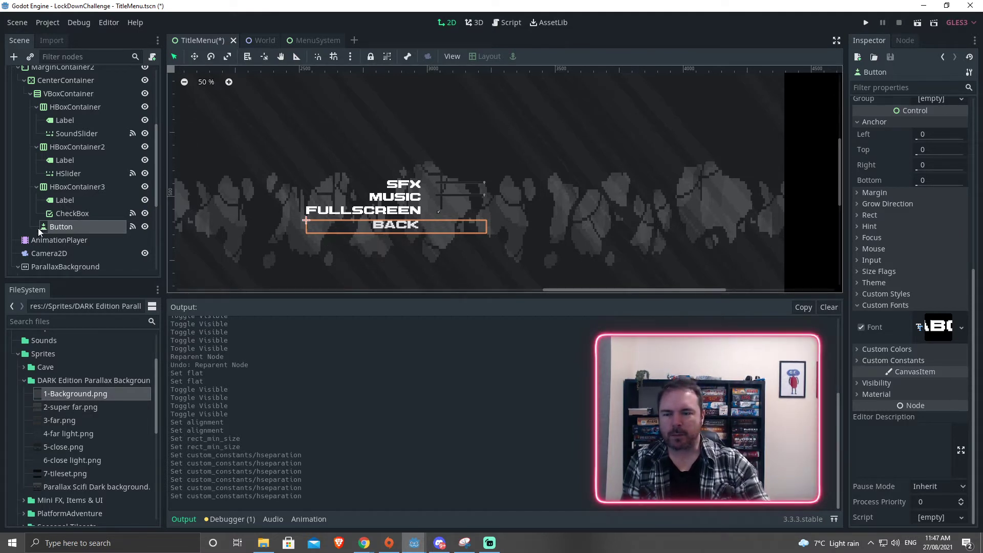
pyautogui.scroll(5, 51, 247)
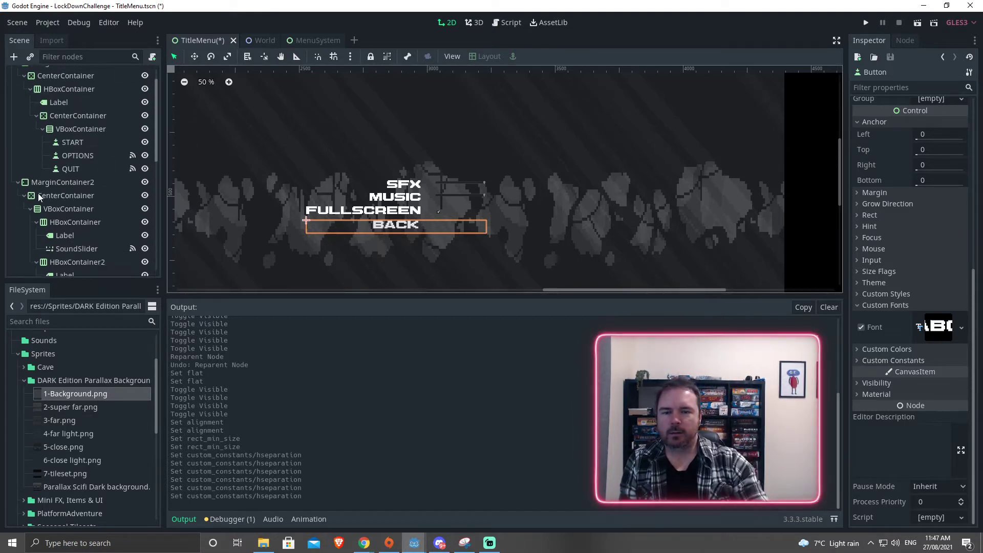
# - Fold the options container and rename the first MarginContainer to MainMenu
pyautogui.click(18, 206)
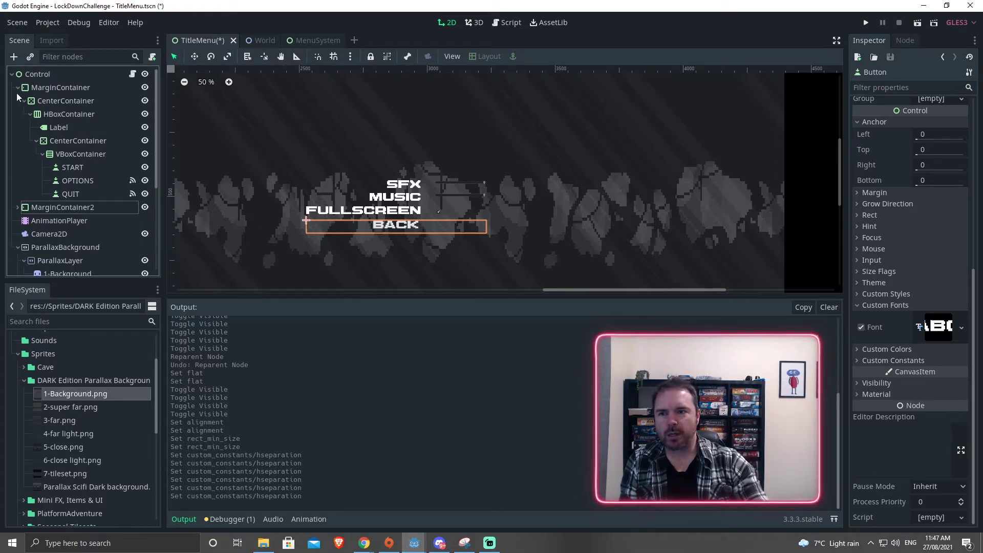
pyautogui.doubleClick(50, 87)
pyautogui.write('Main')
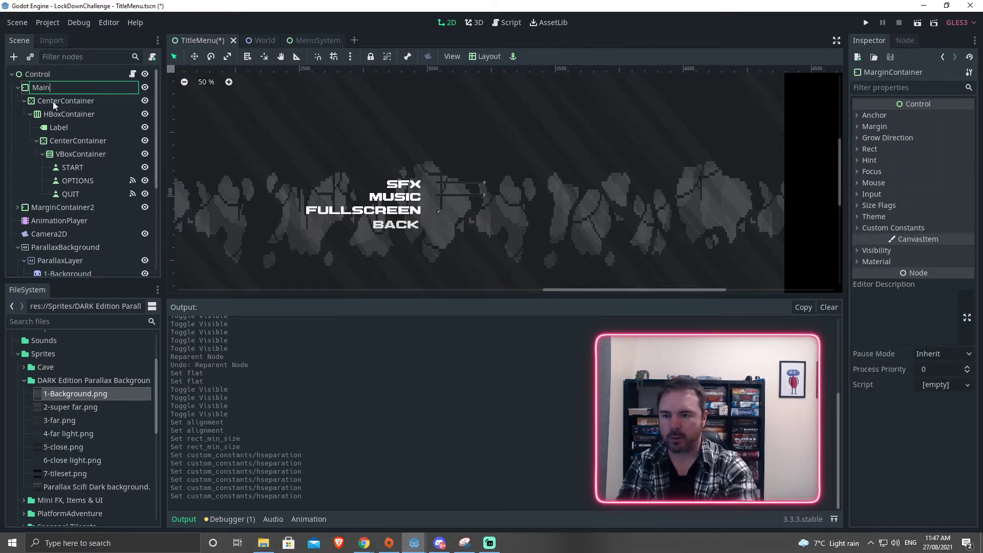
pyautogui.write('Menu')
pyautogui.press('Return')
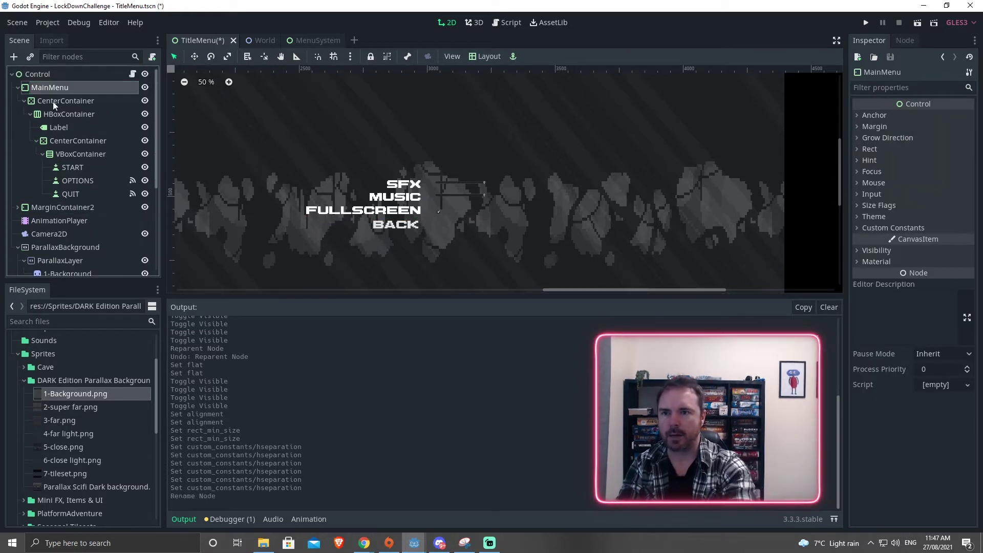
# - Rename MarginContainer2 to OptionsMenu
pyautogui.click(61, 209)
pyautogui.click(61, 211)
pyautogui.write('OptionsMenu')
pyautogui.press('Return')
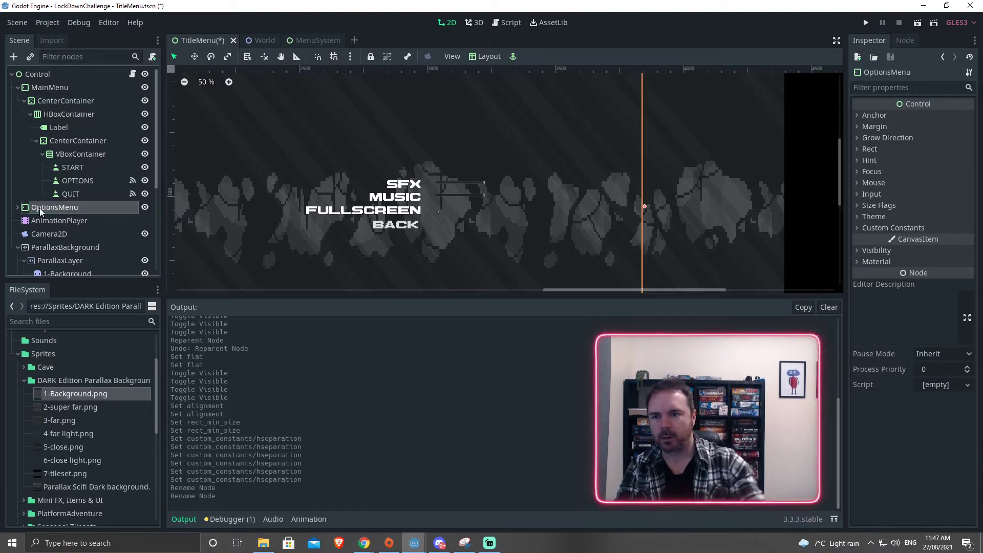
# - Collapse the MainMenu and OptionsMenu branches in the scene tree
pyautogui.click(18, 207)
pyautogui.click(18, 88)
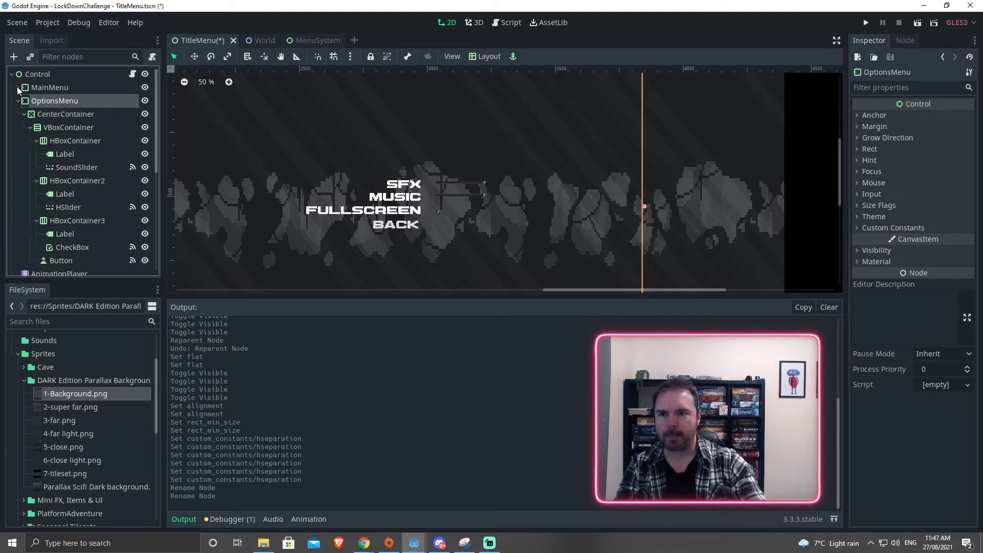
pyautogui.click(18, 101)
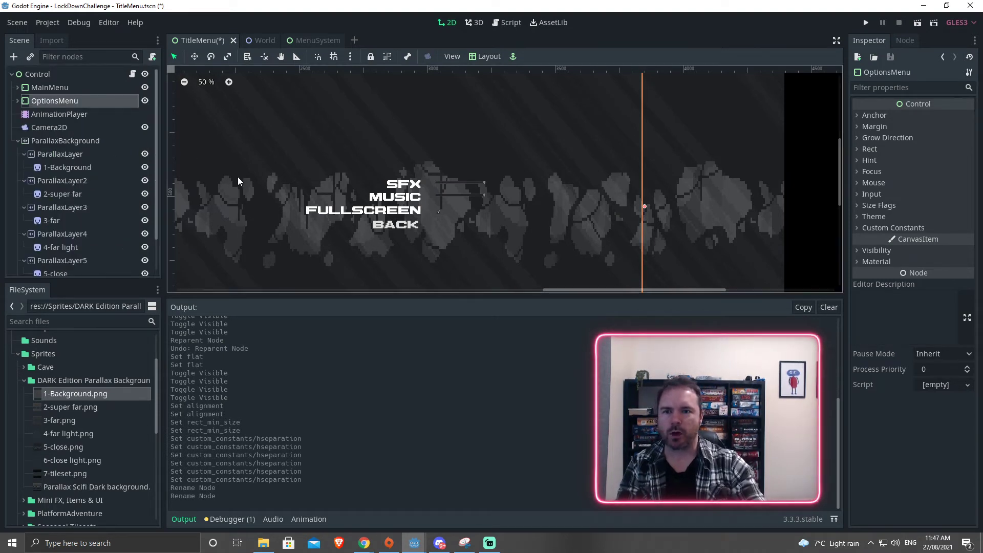
pyautogui.click(50, 143)
pyautogui.scroll(-1, 263, 205)
pyautogui.scroll(-10, 262, 202)
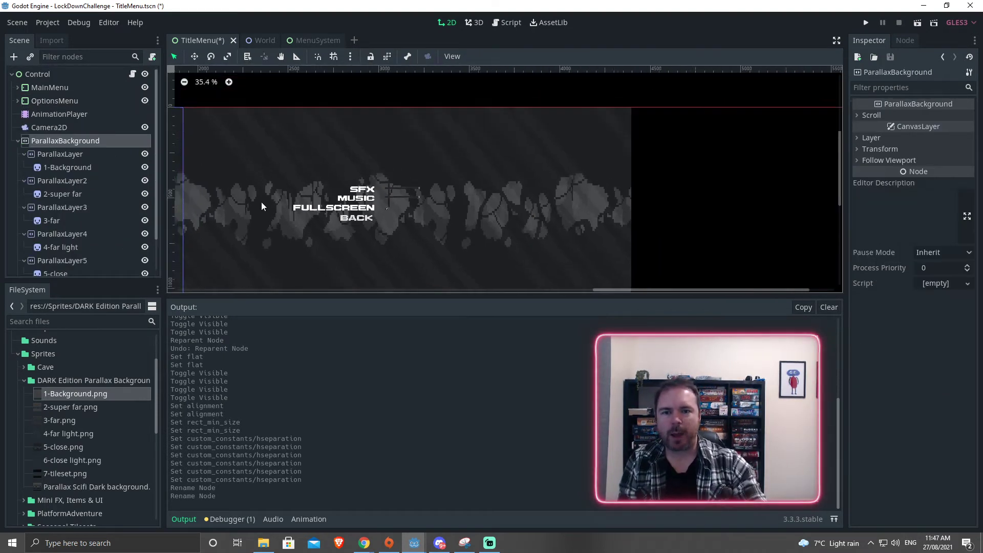
pyautogui.moveTo(228, 213); pyautogui.dragTo(561, 195, button='middle')
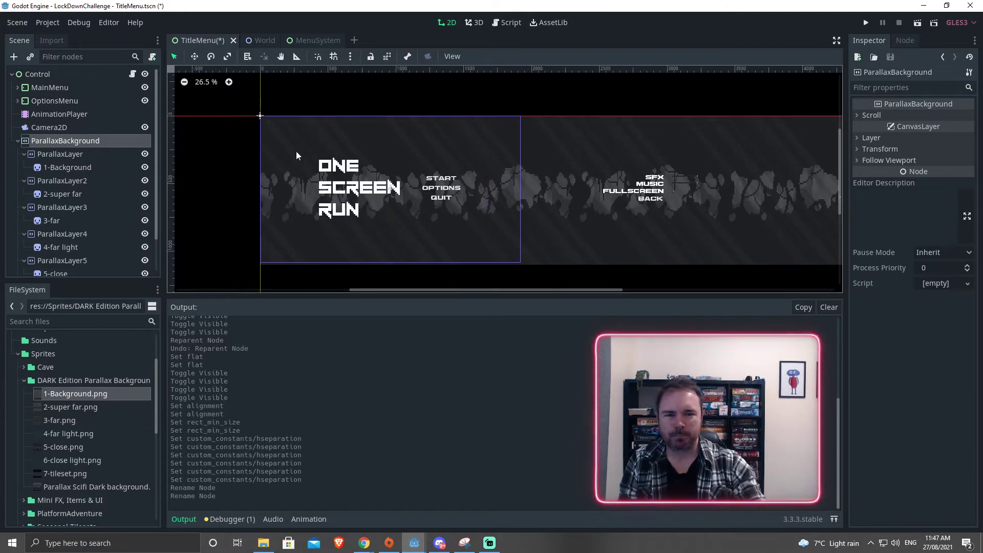
pyautogui.moveTo(628, 245); pyautogui.dragTo(523, 246, button='middle')
pyautogui.hscroll(-2, 295, 239)
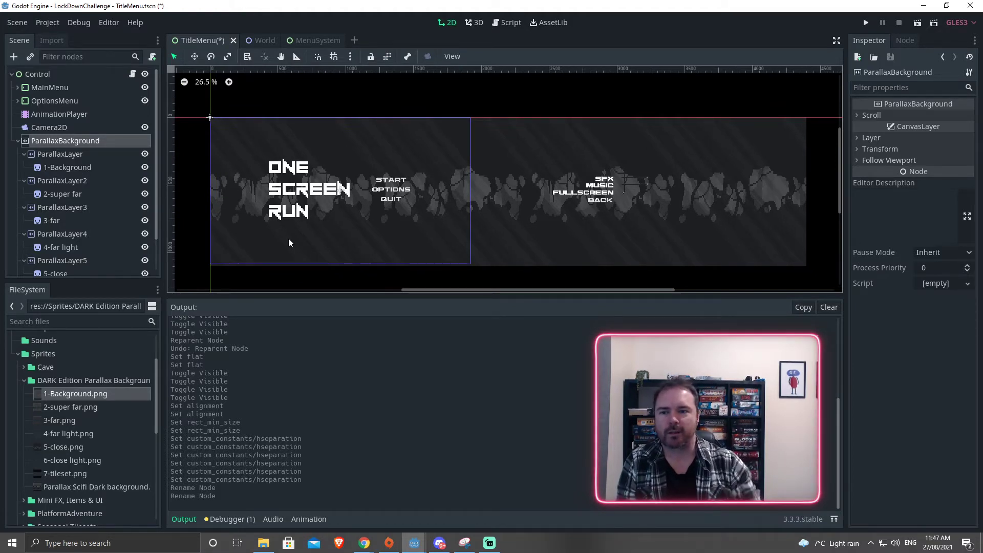
pyautogui.click(265, 45)
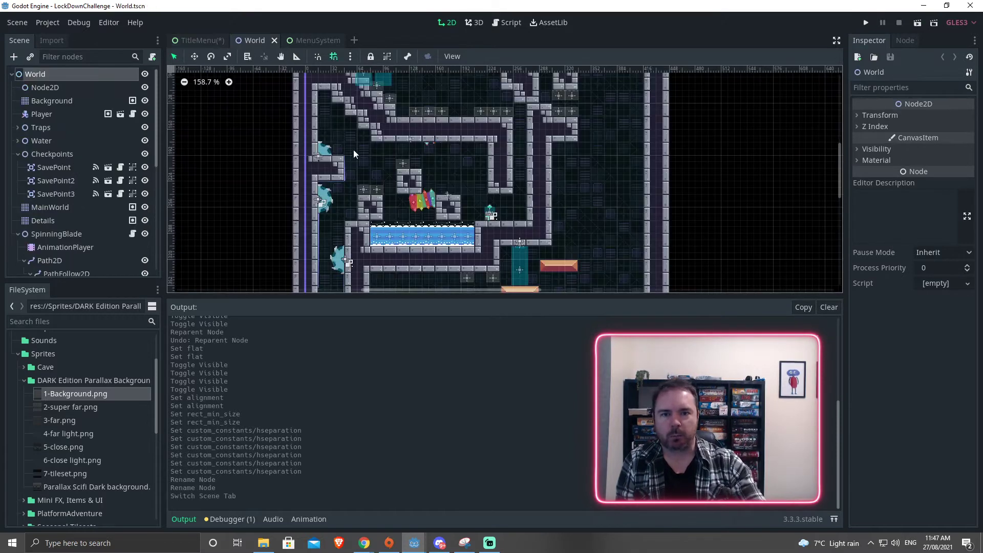
pyautogui.moveTo(350, 147); pyautogui.dragTo(289, 277, button='middle')
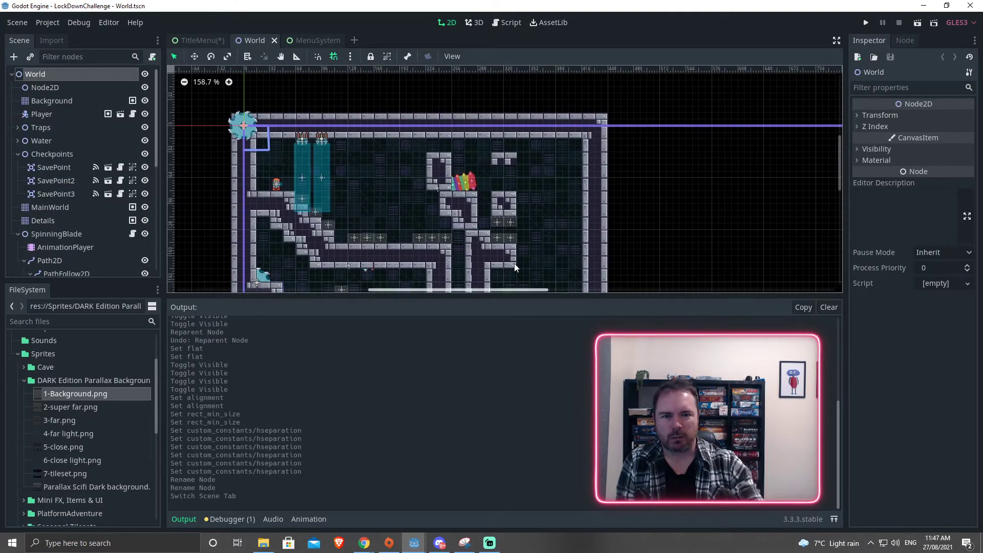
pyautogui.moveTo(507, 258); pyautogui.dragTo(557, 75, button='middle')
pyautogui.moveTo(376, 250); pyautogui.dragTo(399, 166, button='middle')
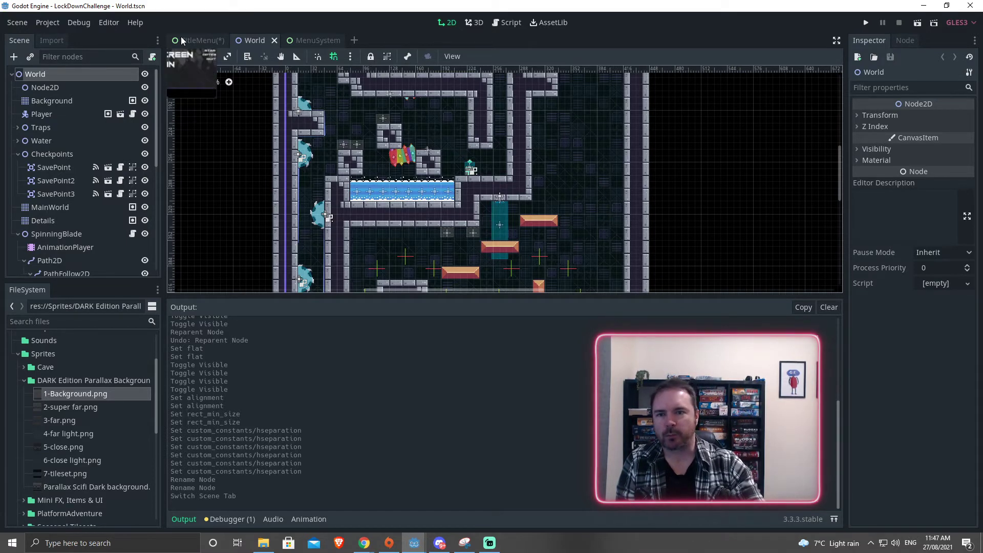
pyautogui.click(198, 40)
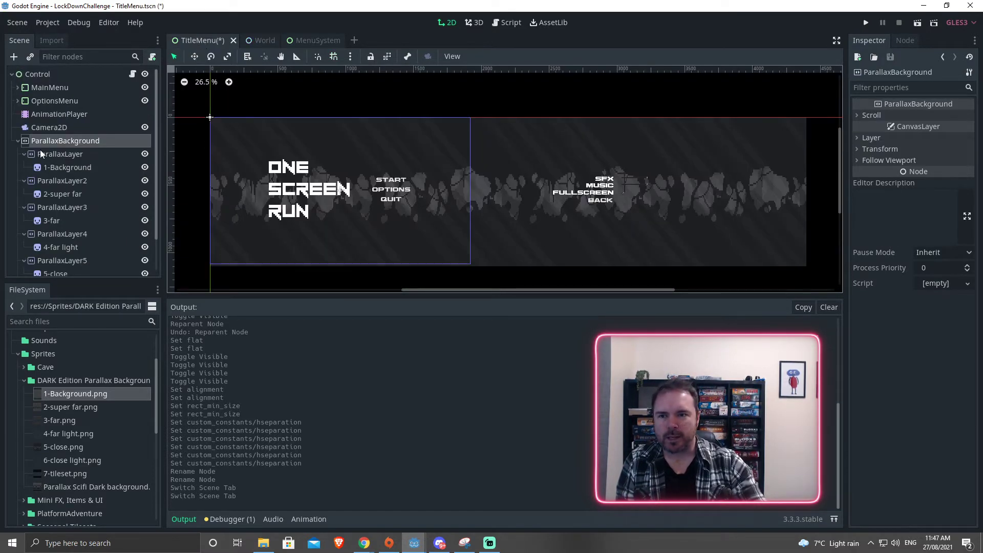
pyautogui.click(55, 154)
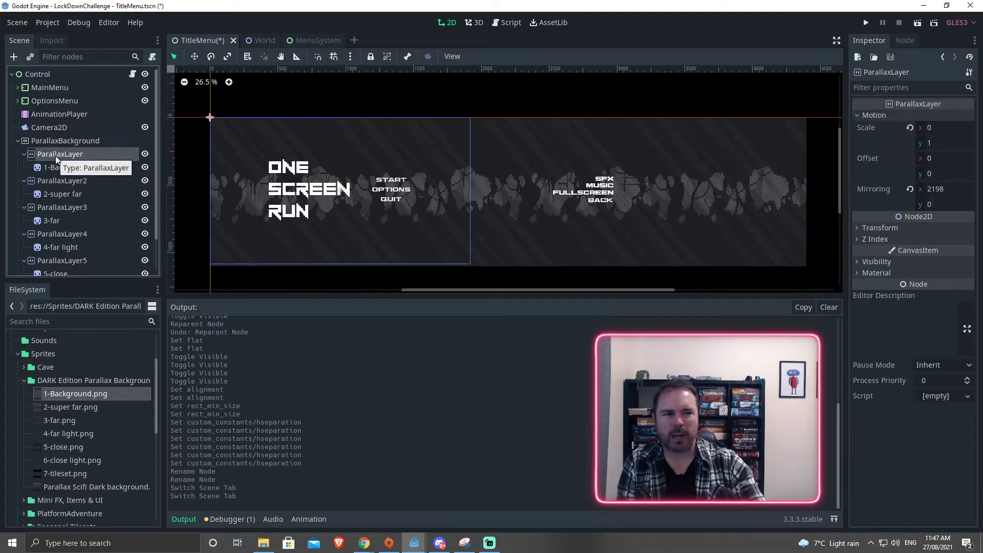
pyautogui.click(60, 167)
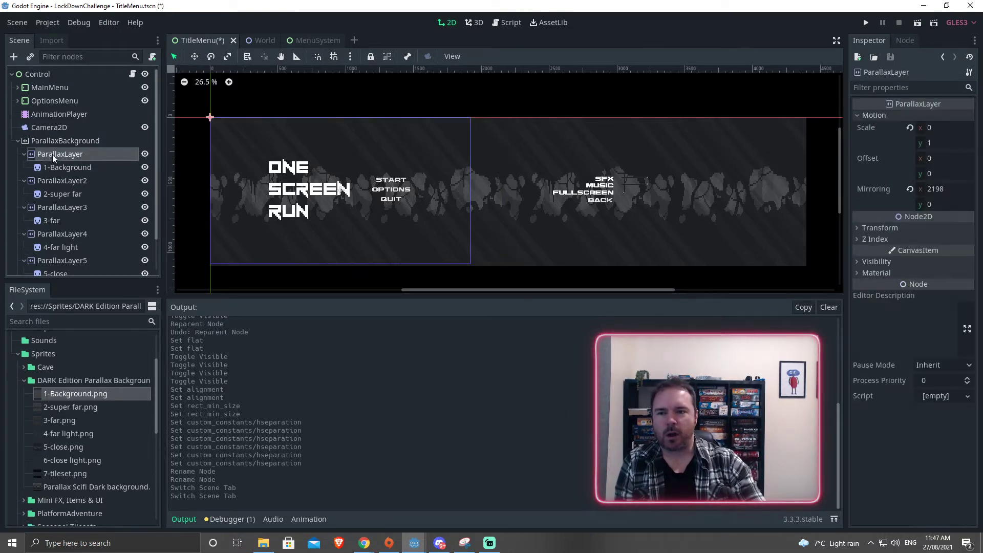
pyautogui.click(49, 142)
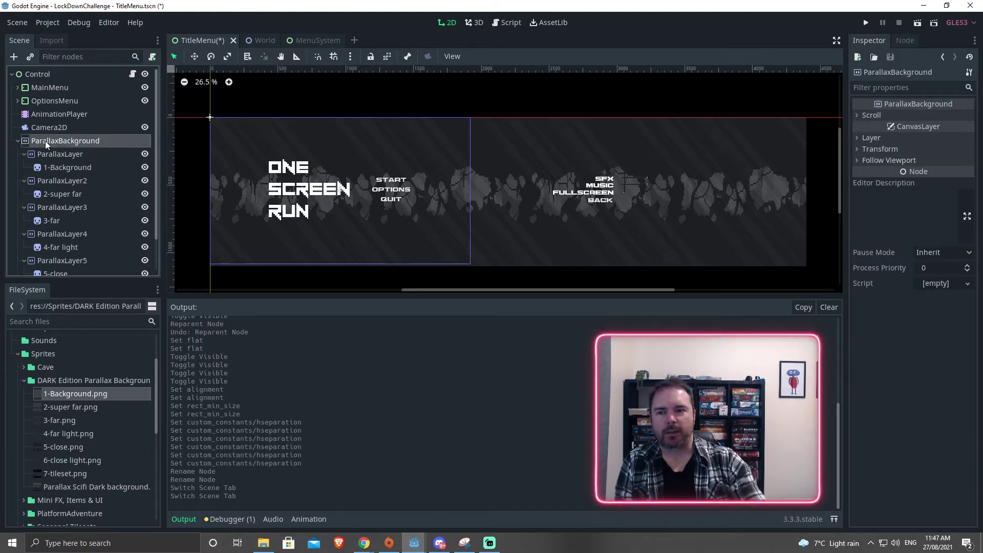
pyautogui.click(38, 155)
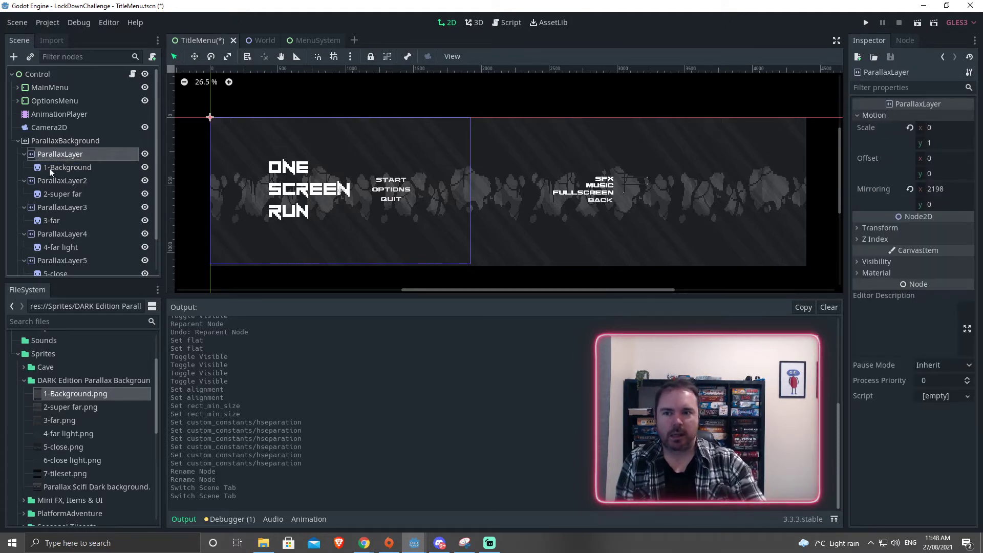
pyautogui.click(50, 168)
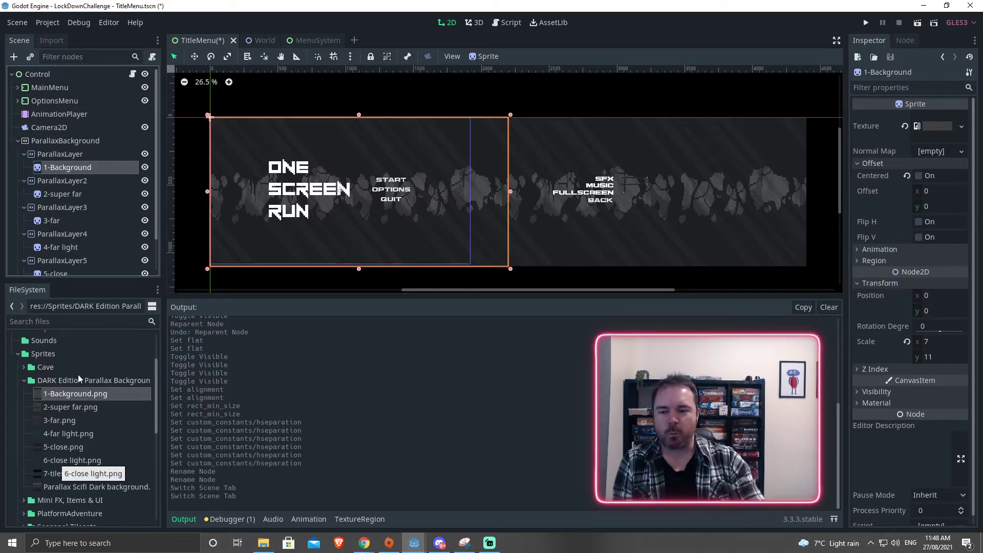
pyautogui.click(54, 156)
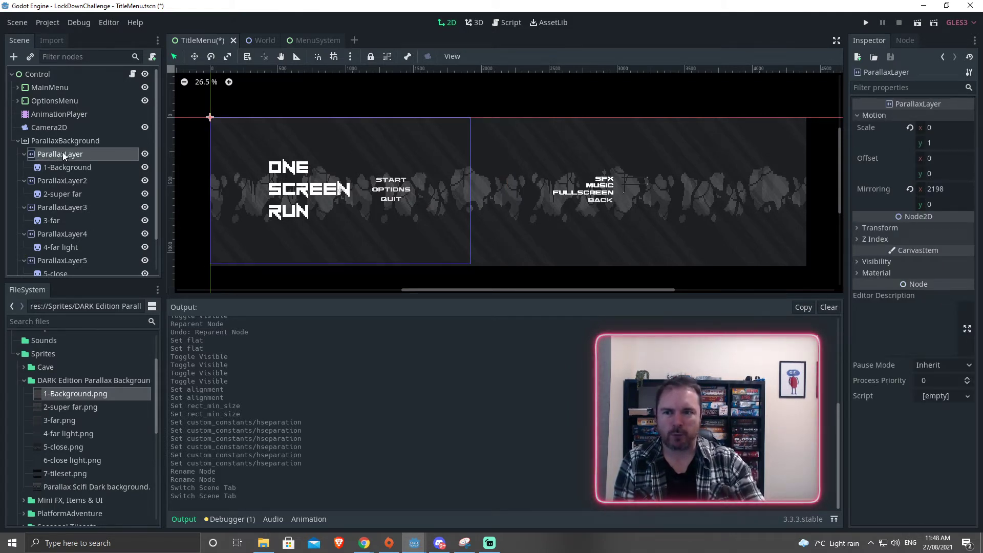
pyautogui.click(59, 167)
pyautogui.click(54, 180)
pyautogui.click(57, 193)
pyautogui.click(56, 219)
pyautogui.click(51, 167)
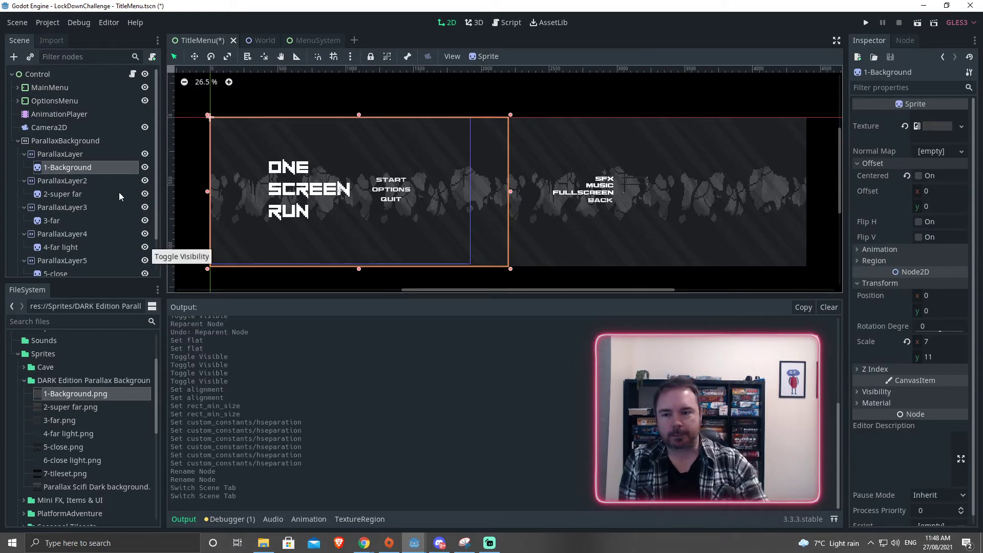
pyautogui.doubleClick(66, 396)
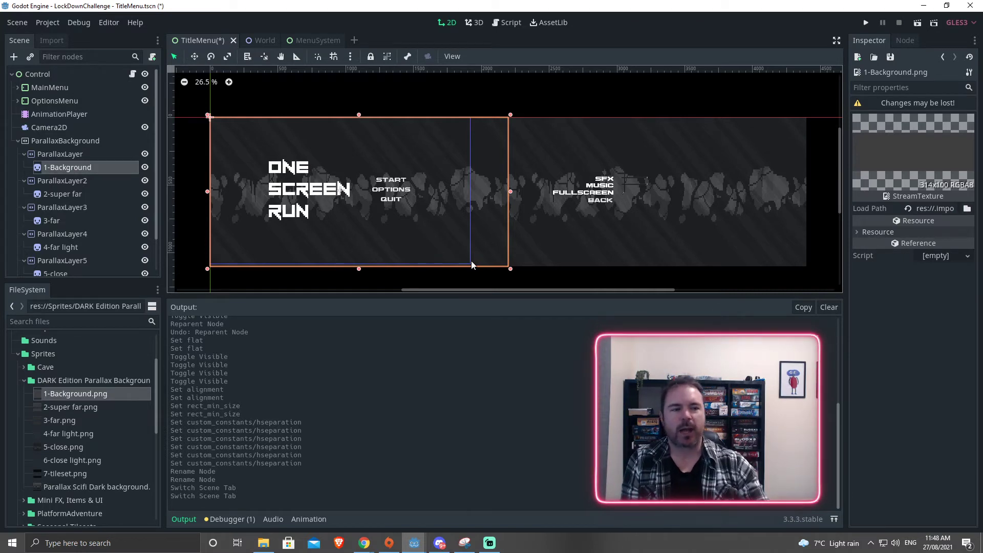
pyautogui.click(59, 154)
pyautogui.click(53, 167)
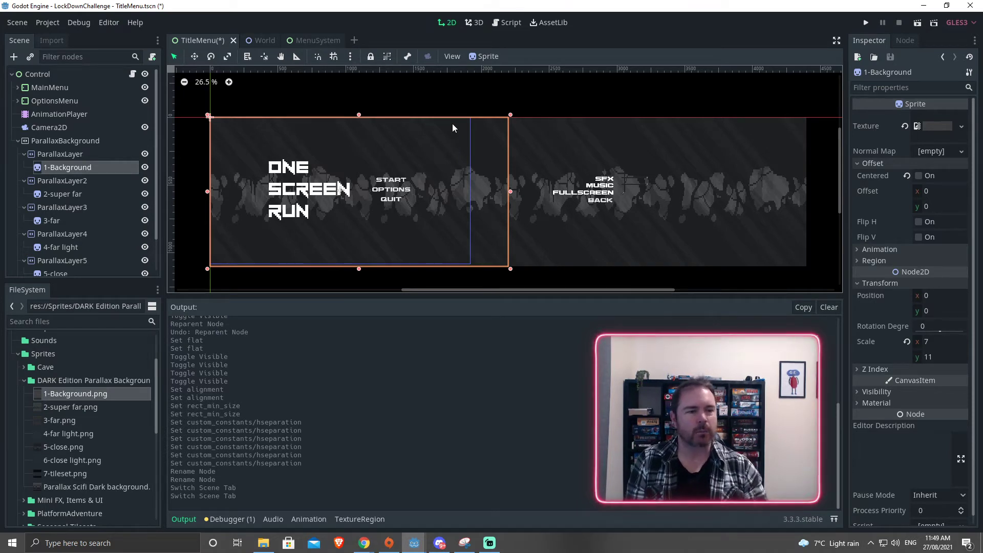
pyautogui.click(917, 177)
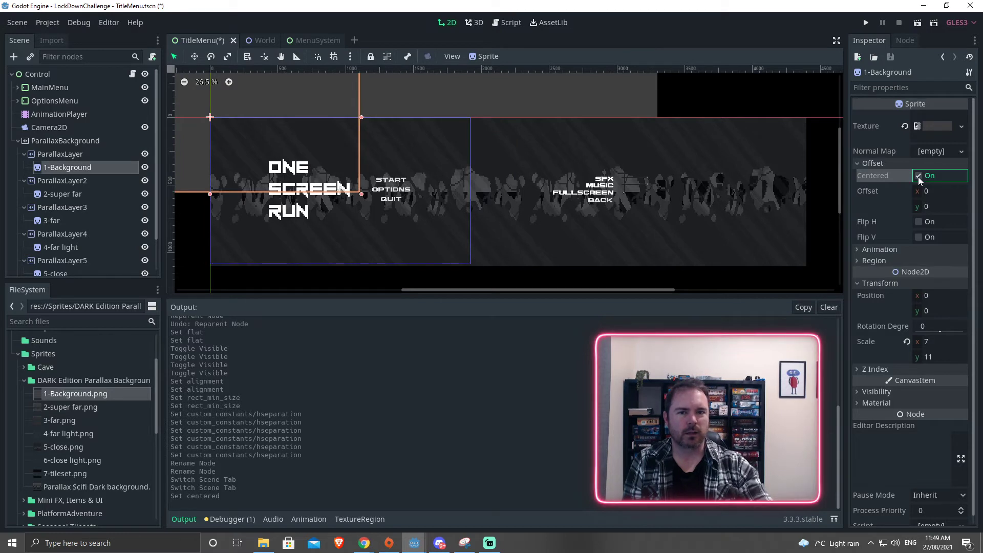
pyautogui.click(918, 176)
pyautogui.click(918, 176)
pyautogui.click(919, 176)
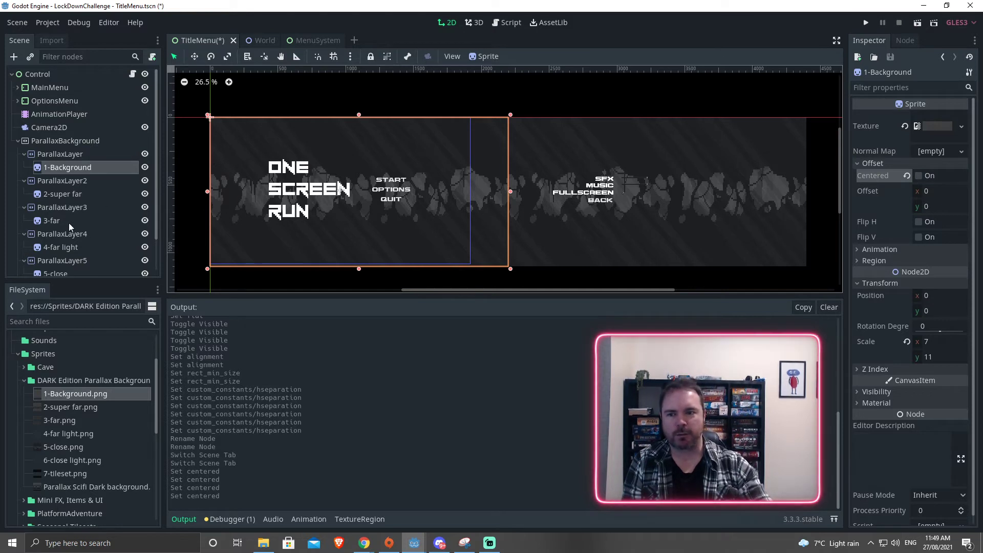
pyautogui.click(71, 194)
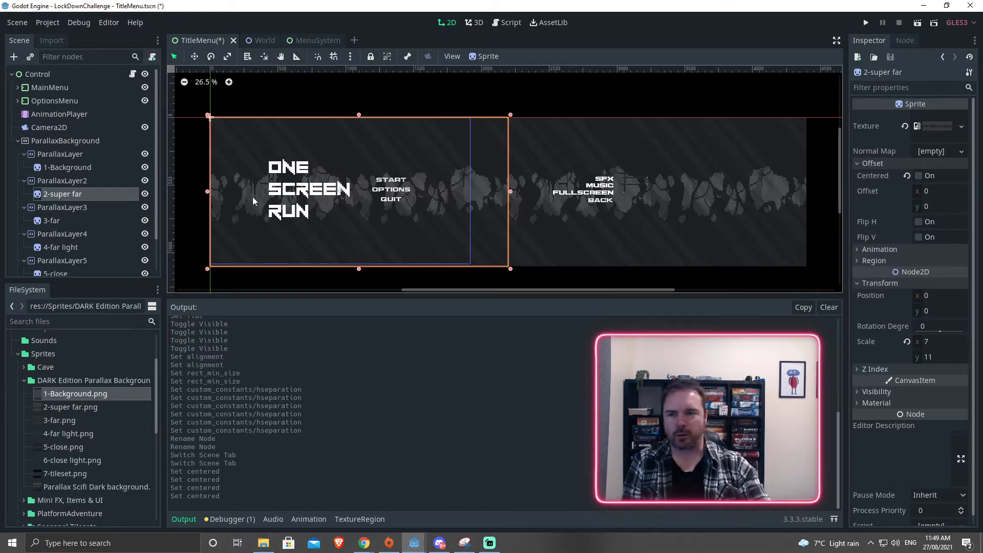
# - Check the first ParallaxLayer's mirroring and the 1-Background.png texture width
pyautogui.click(53, 155)
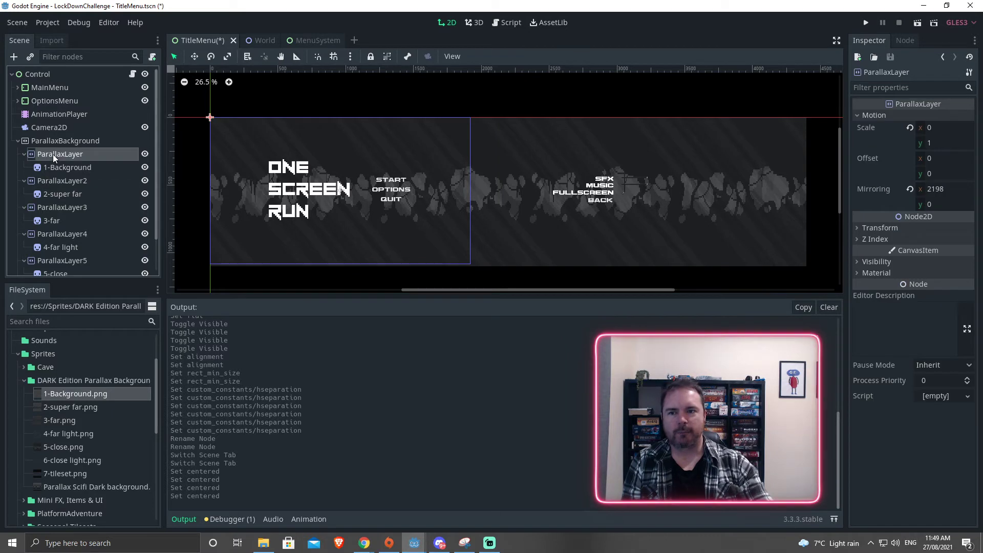
pyautogui.click(936, 190)
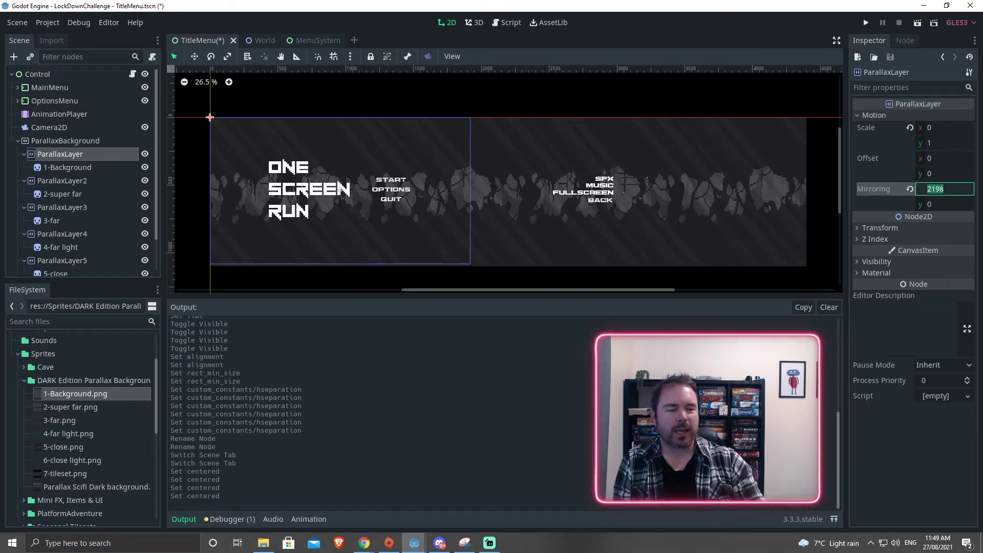
pyautogui.click(59, 168)
pyautogui.click(60, 167)
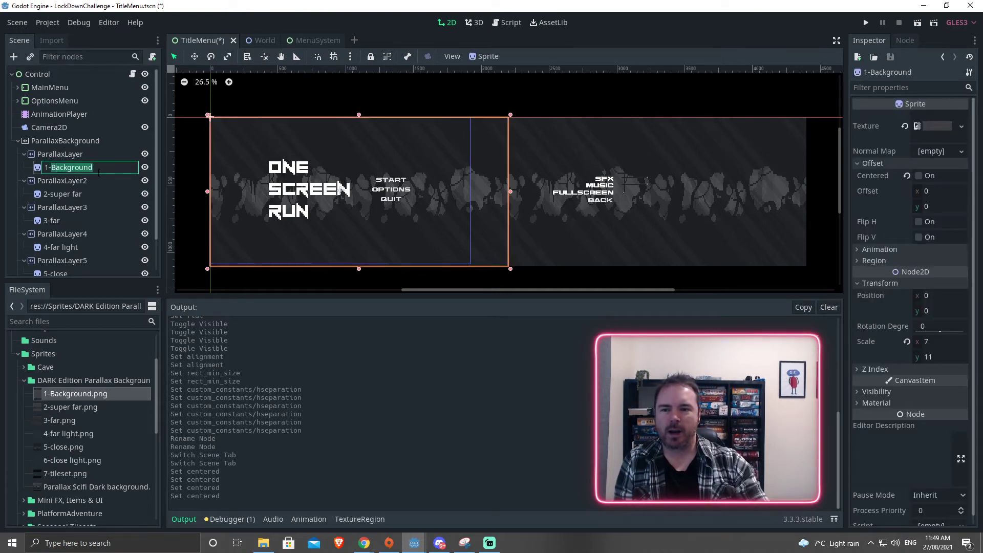
pyautogui.click(46, 168)
pyautogui.click(97, 395)
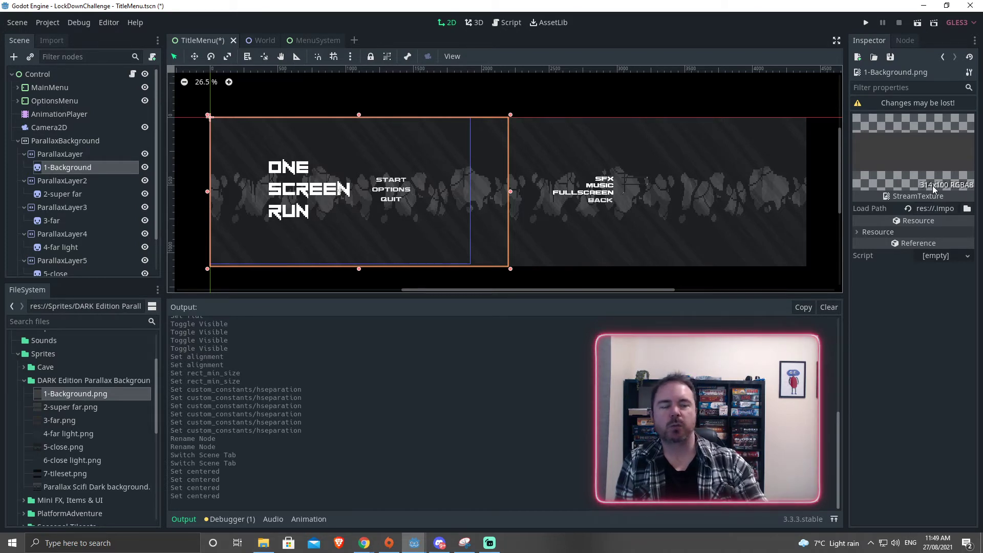
# - Set the first ParallaxLayer's Mirroring x to 314*7 (2198)
pyautogui.click(52, 155)
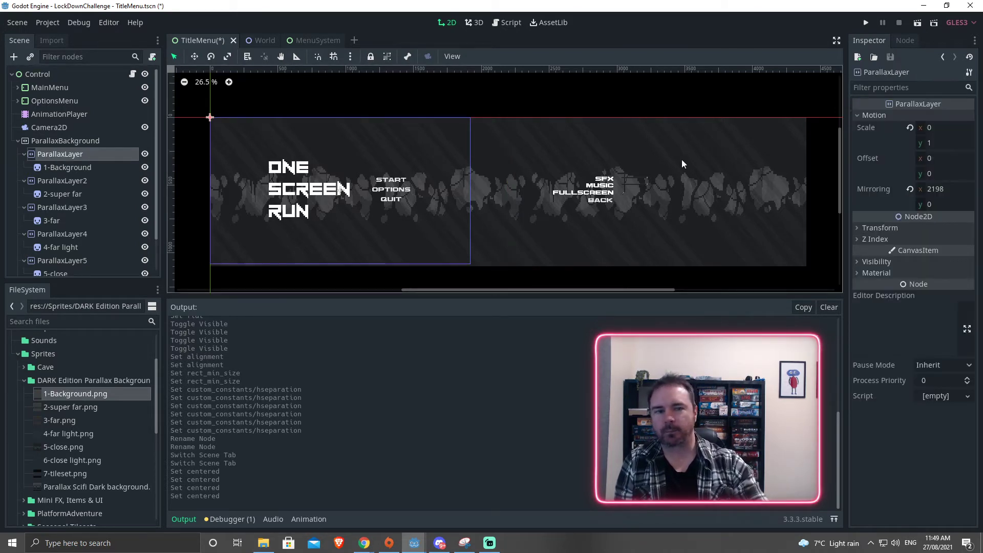
pyautogui.click(955, 190)
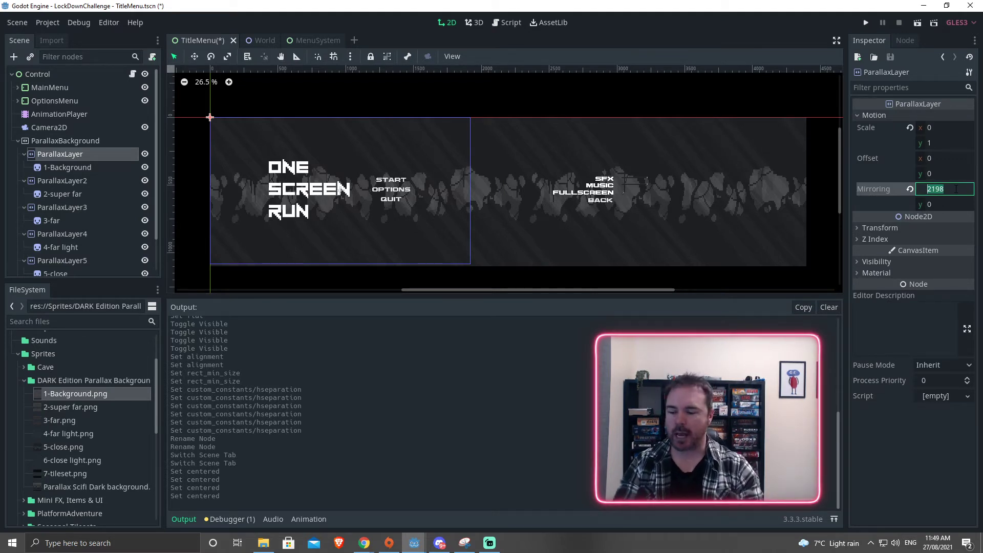
pyautogui.write('31')
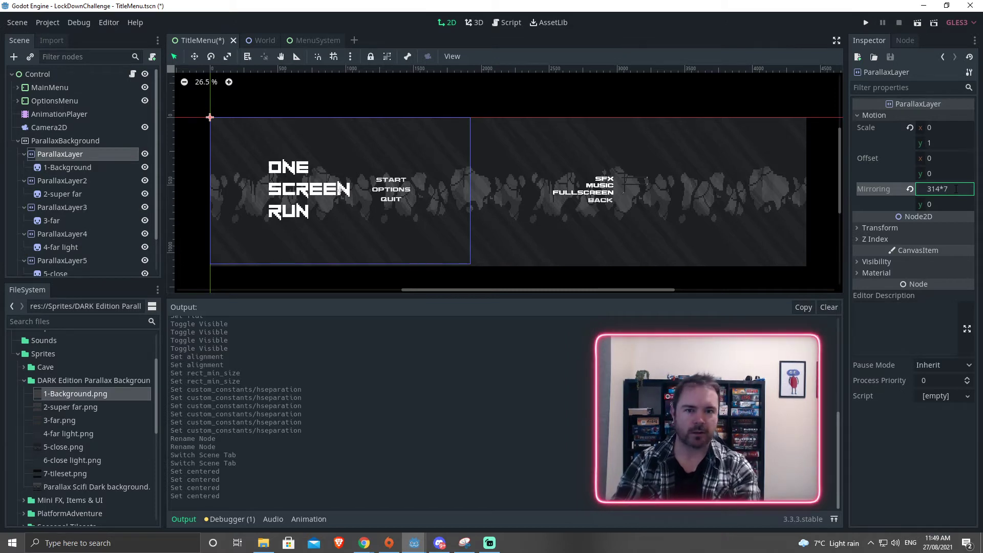
pyautogui.write('4*7')
pyautogui.press('Return')
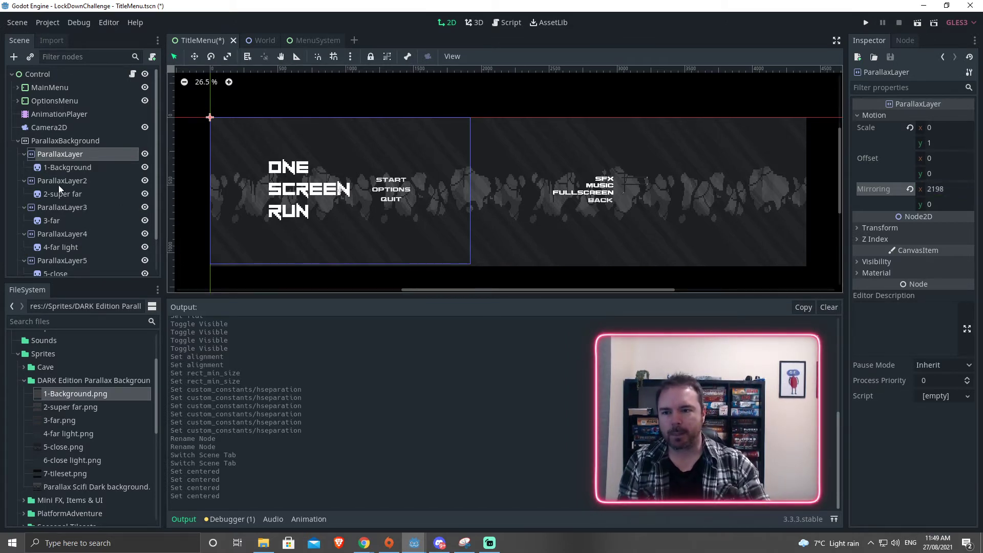
# - Compare motion scales on ParallaxLayer2–5: 0.1, 0.2, 0.3 and 0.5
pyautogui.click(59, 183)
pyautogui.click(61, 208)
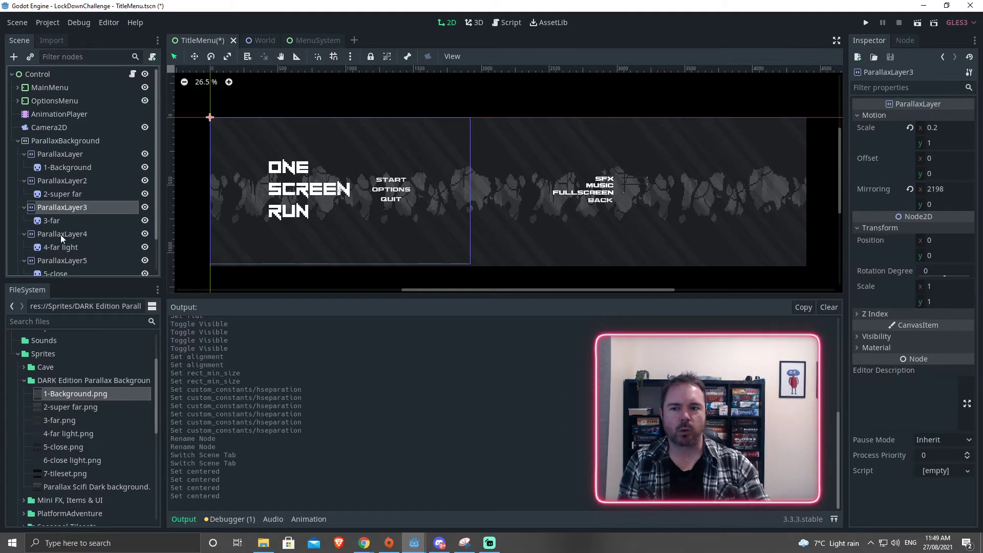
pyautogui.click(61, 235)
pyautogui.click(60, 260)
pyautogui.click(63, 152)
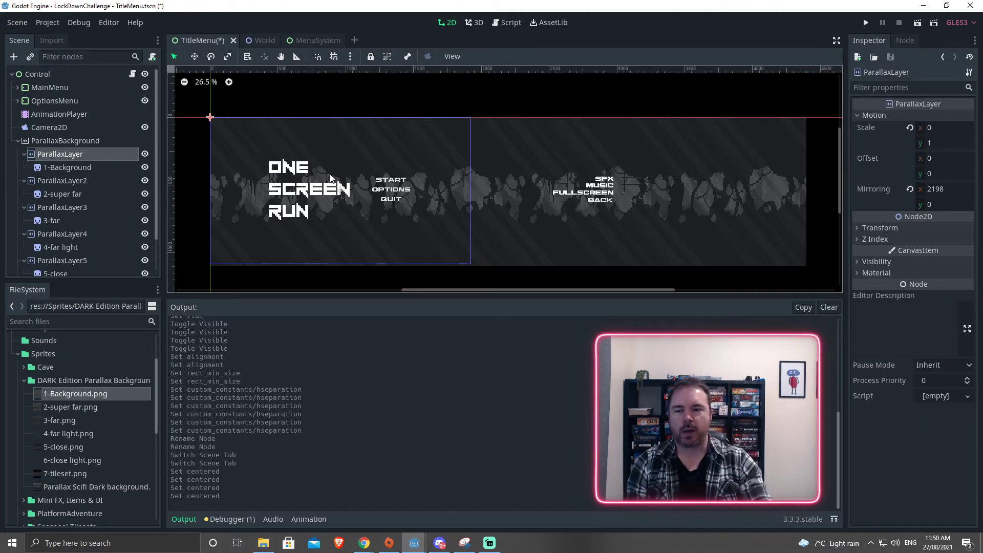
pyautogui.click(59, 181)
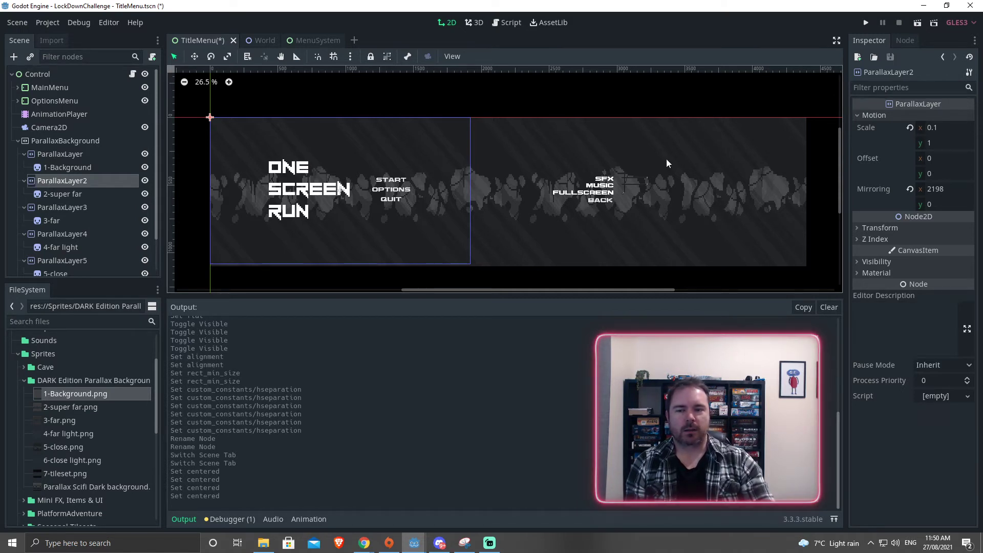
pyautogui.click(935, 132)
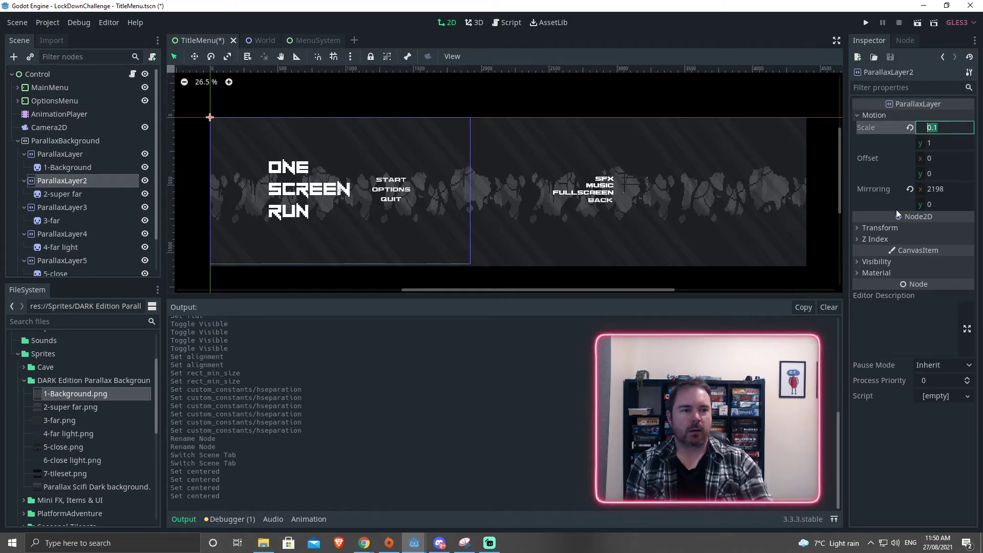
pyautogui.click(52, 208)
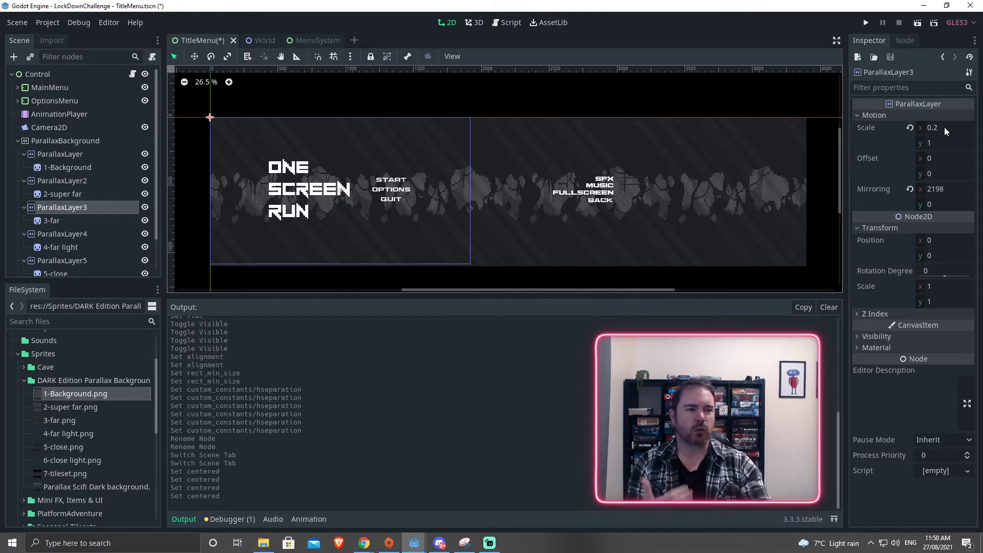
pyautogui.click(70, 237)
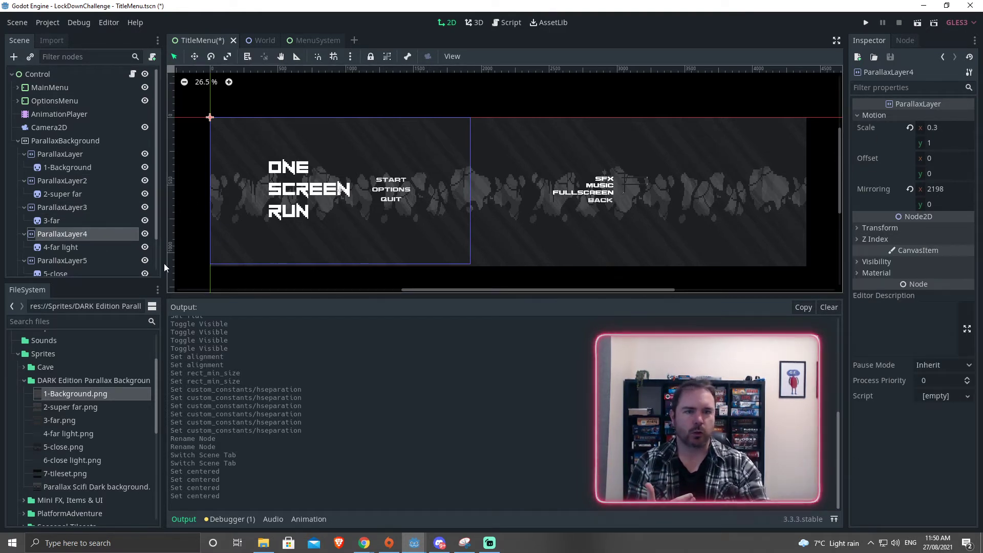
pyautogui.click(76, 262)
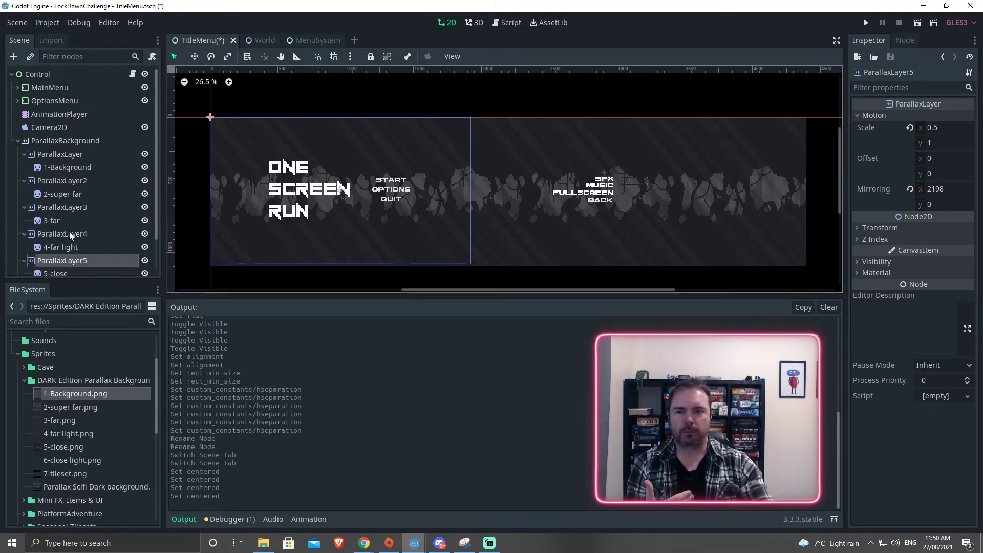
pyautogui.click(70, 233)
pyautogui.click(69, 261)
pyautogui.scroll(-3, 77, 208)
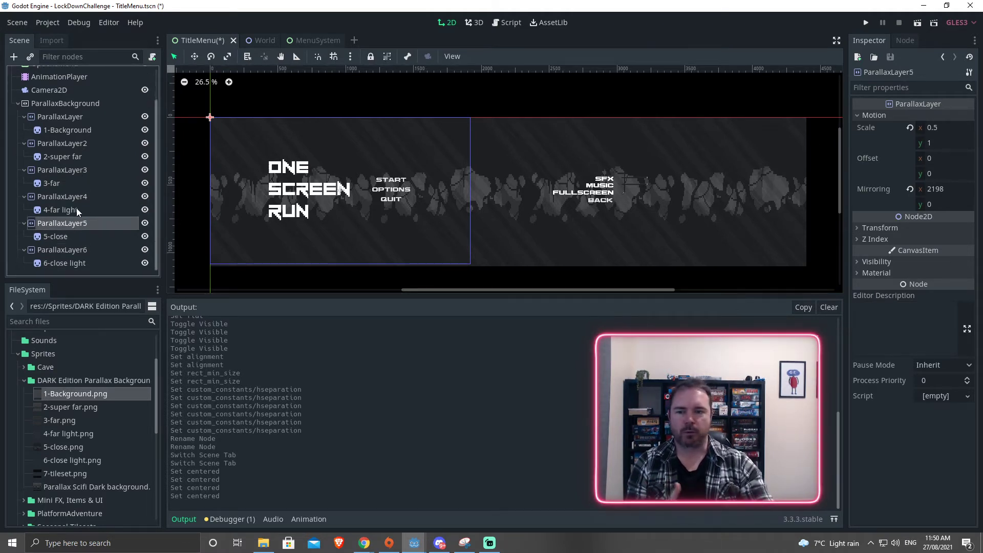
# - Set ParallaxLayer6's Motion Scale x to 0.8
pyautogui.click(66, 253)
pyautogui.click(953, 129)
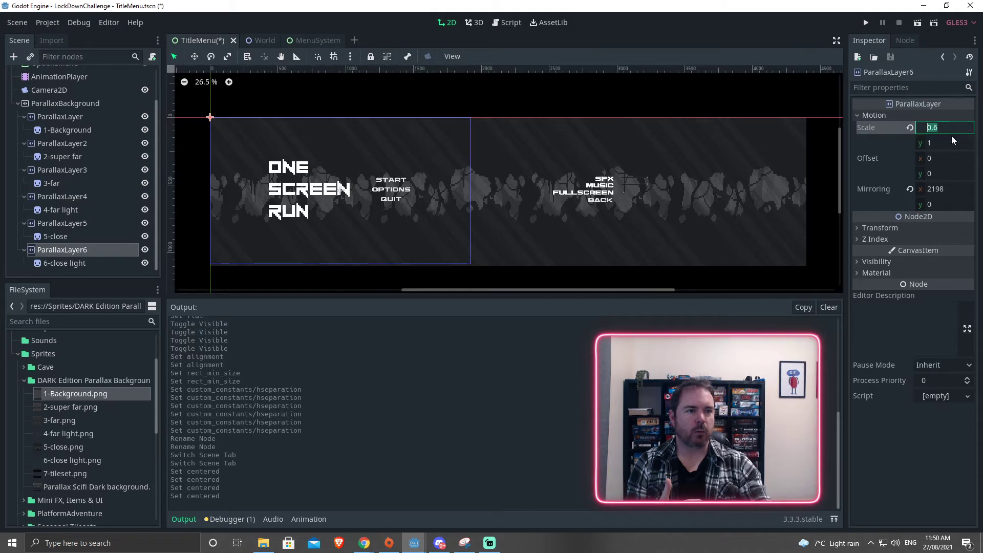
pyautogui.write('7')
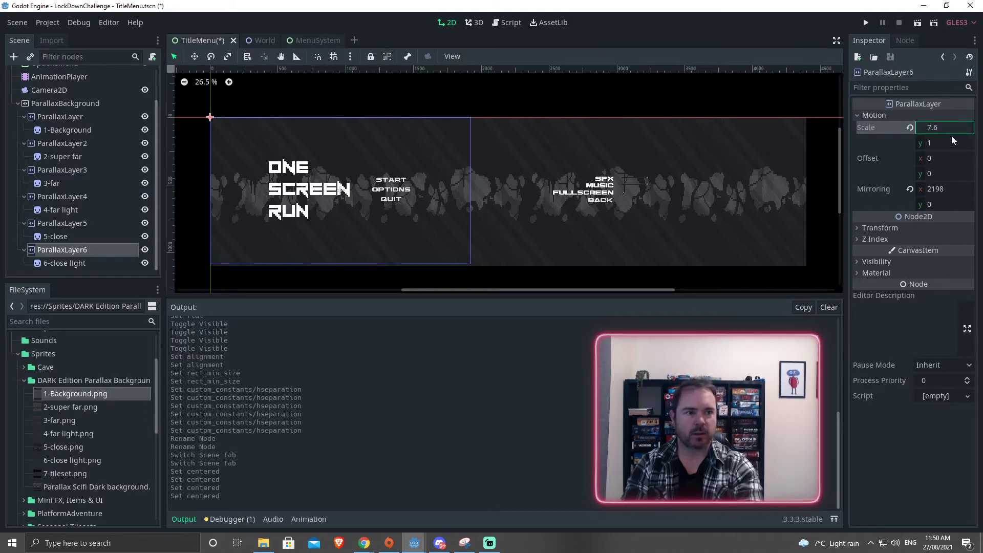
pyautogui.press('BackSpace')
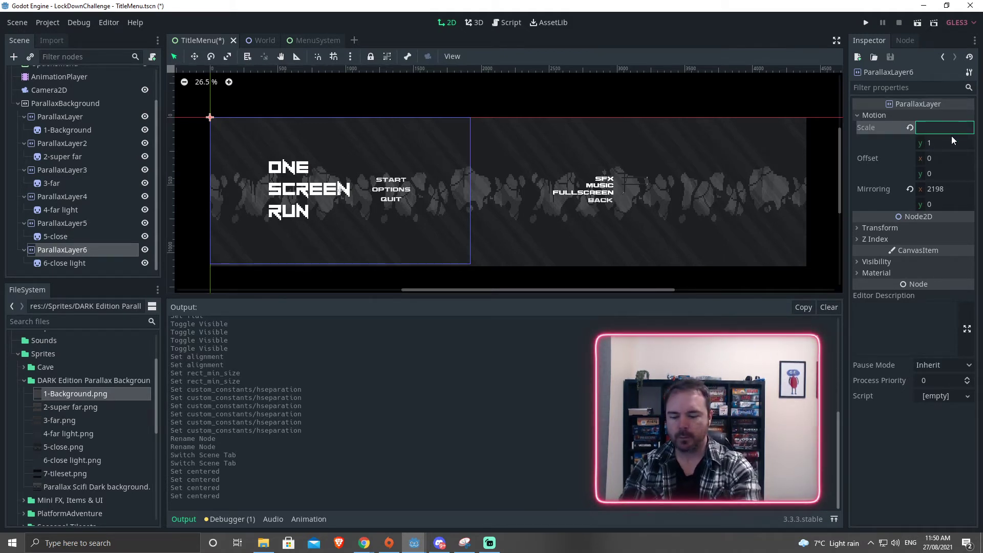
pyautogui.write('8')
pyautogui.press('Return')
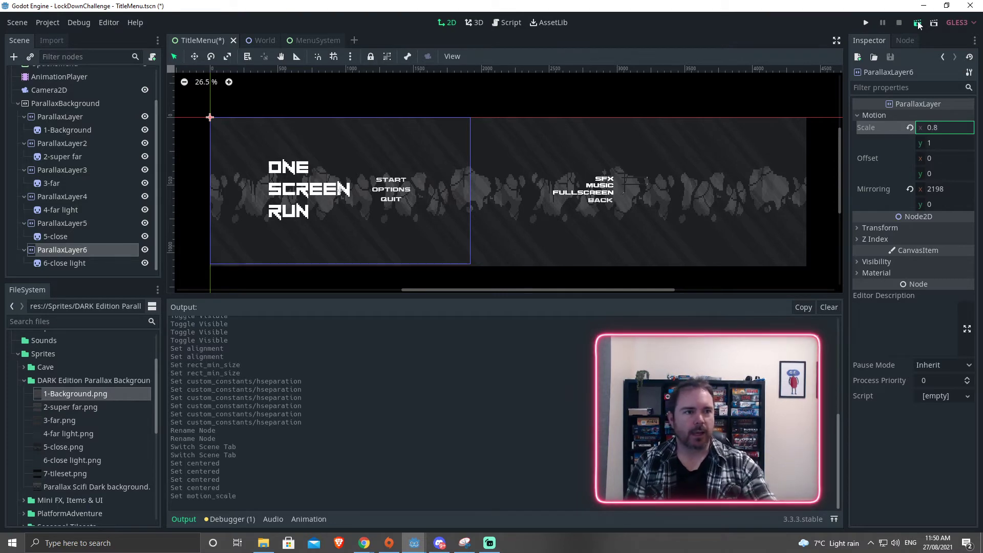
# - Run the title menu, switch between OPTIONS and BACK four times, then close the game
pyautogui.click(918, 23)
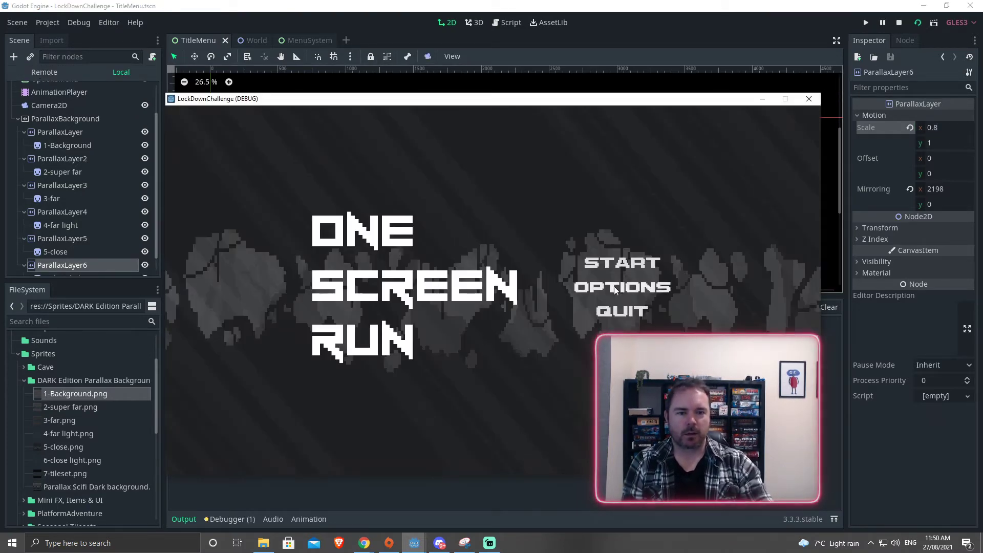
pyautogui.click(612, 287)
pyautogui.click(480, 311)
pyautogui.click(604, 289)
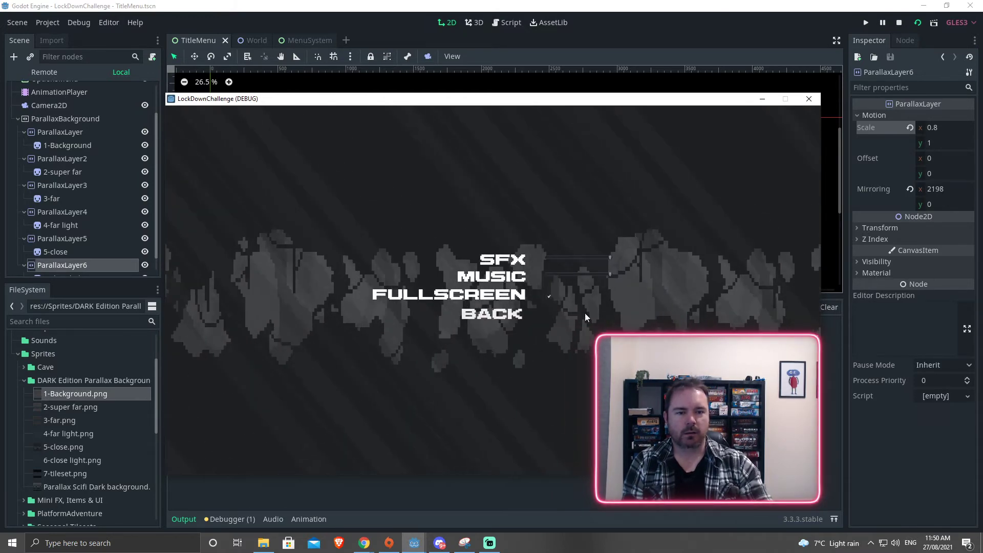
pyautogui.click(505, 317)
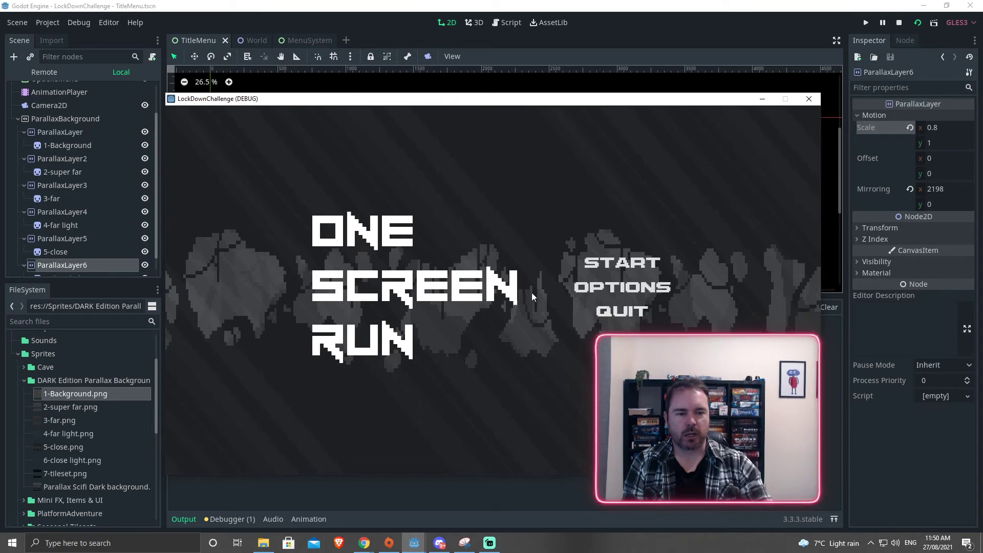
pyautogui.click(615, 290)
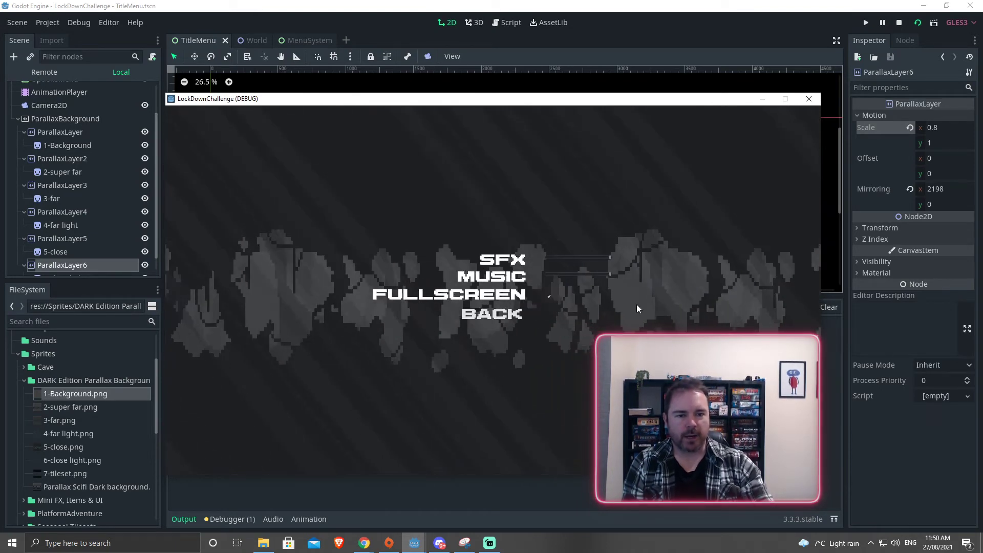
pyautogui.click(493, 314)
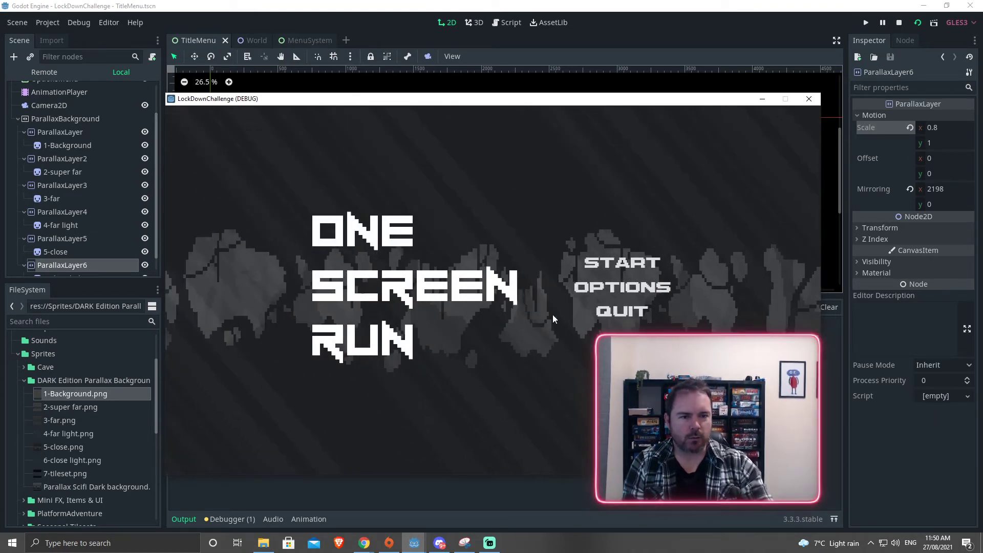
pyautogui.click(616, 290)
pyautogui.click(505, 315)
pyautogui.click(814, 103)
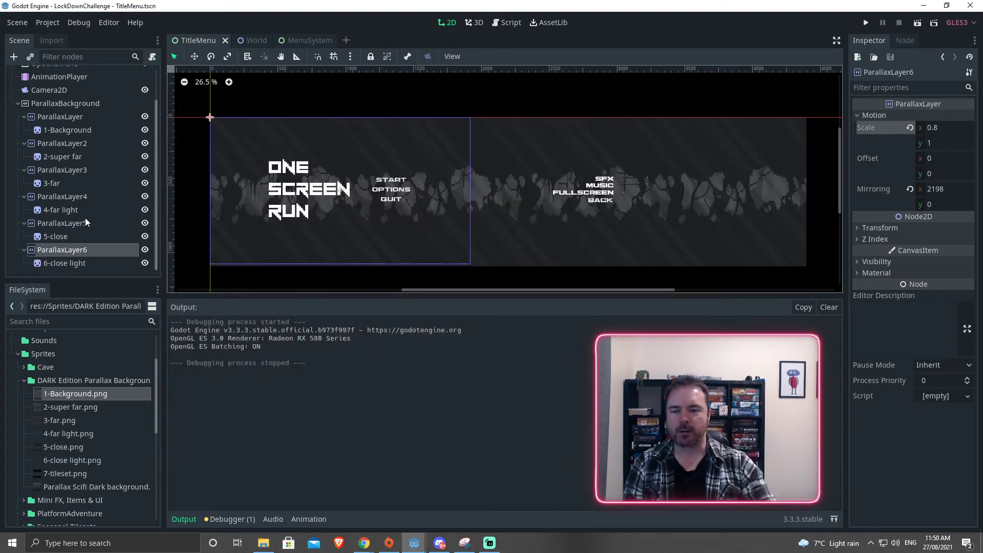
# - Show the AnimationPlayer's MoveBackToMain timeline and select Camera2D to see its position
pyautogui.scroll(2, 85, 217)
pyautogui.click(52, 112)
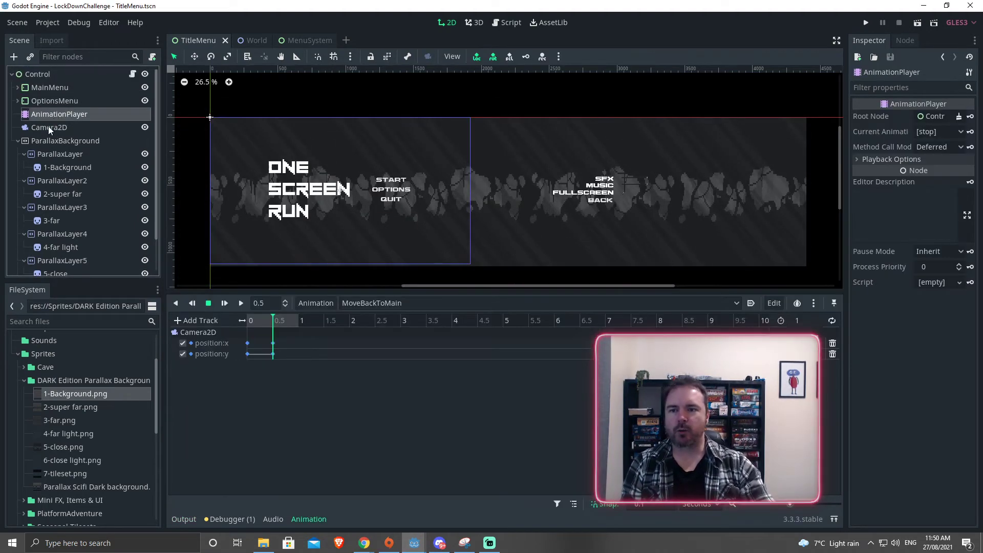
pyautogui.click(48, 126)
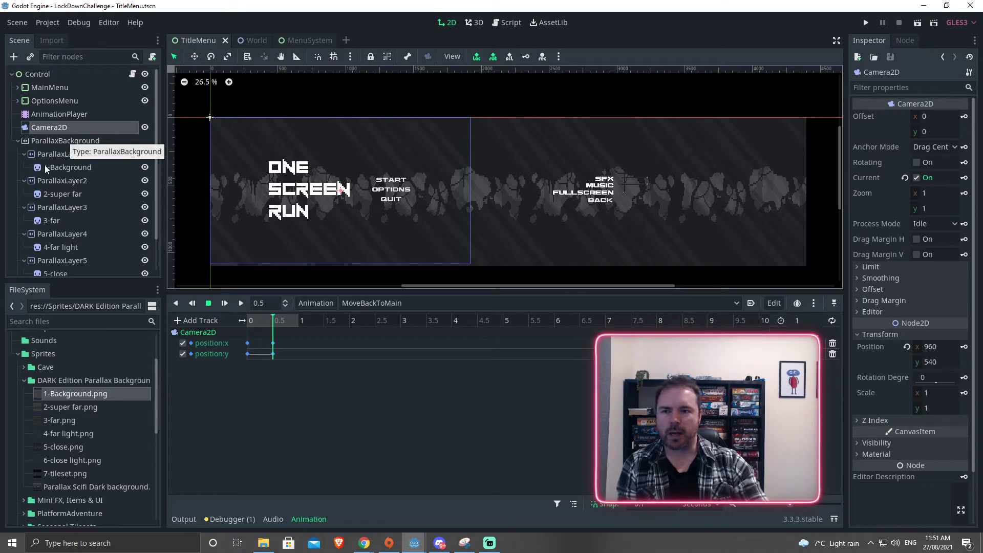
# - Rewind the AnimationPlayer timeline to 0 and cycle through the animations, ending on Start
pyautogui.click(47, 116)
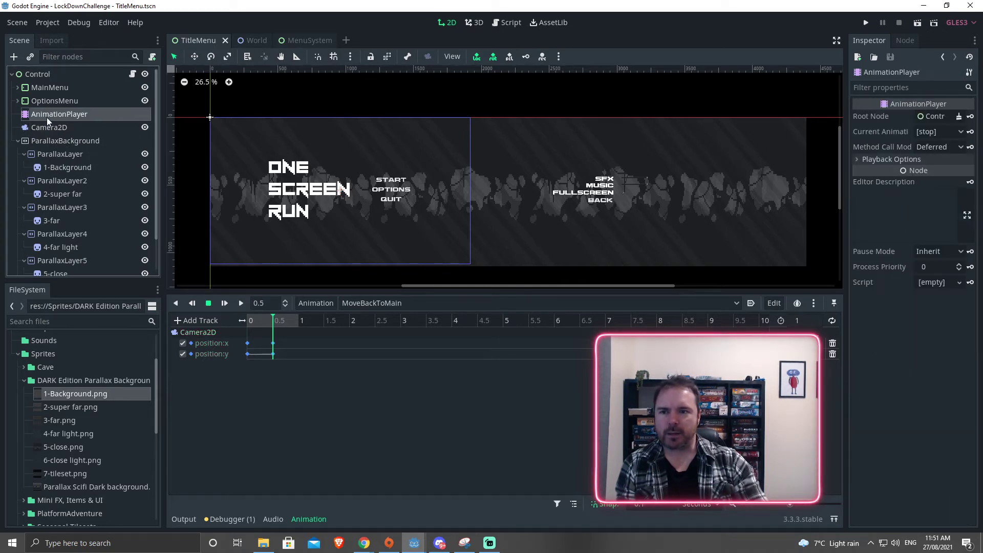
pyautogui.moveTo(275, 322); pyautogui.dragTo(249, 321)
pyautogui.click(367, 304)
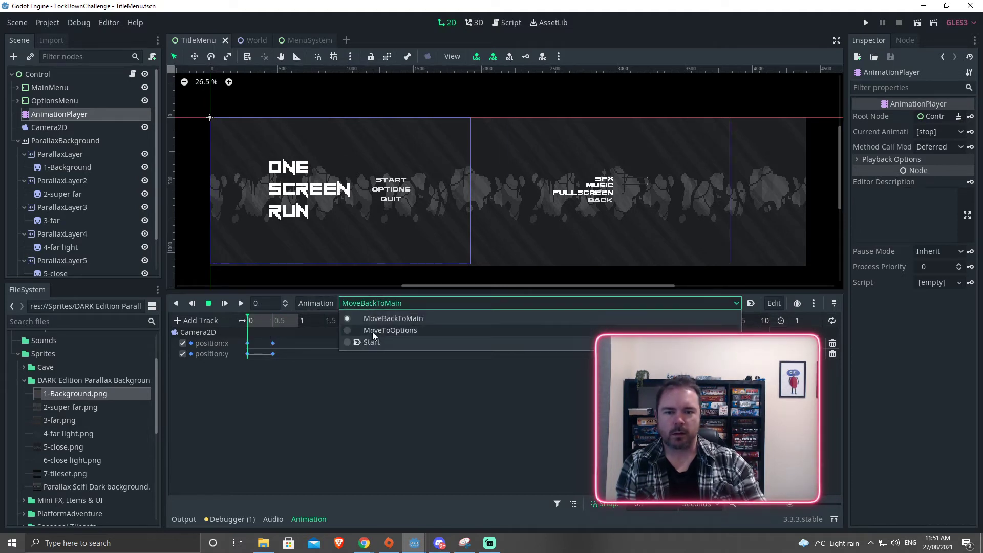
pyautogui.click(373, 330)
pyautogui.click(362, 305)
pyautogui.click(365, 319)
pyautogui.click(364, 303)
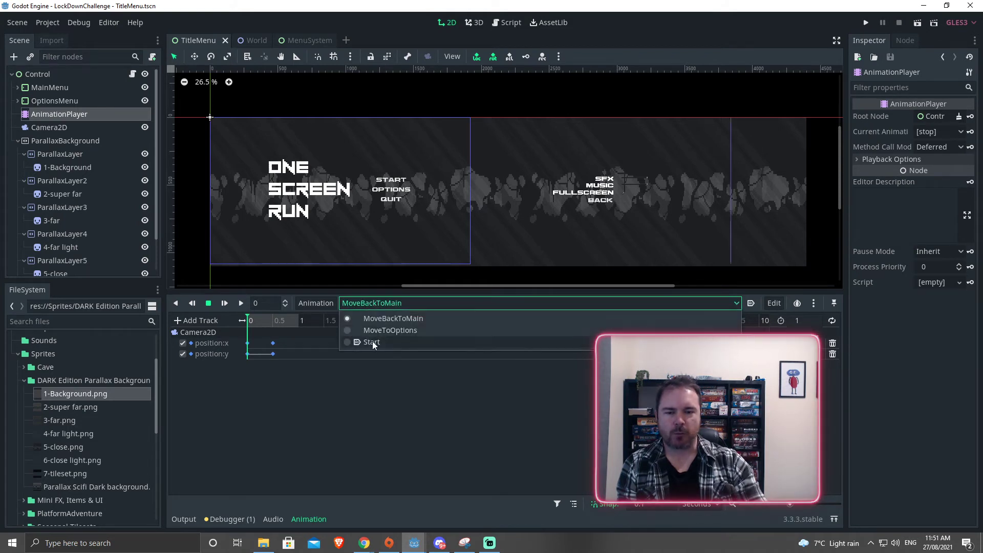
pyautogui.click(372, 342)
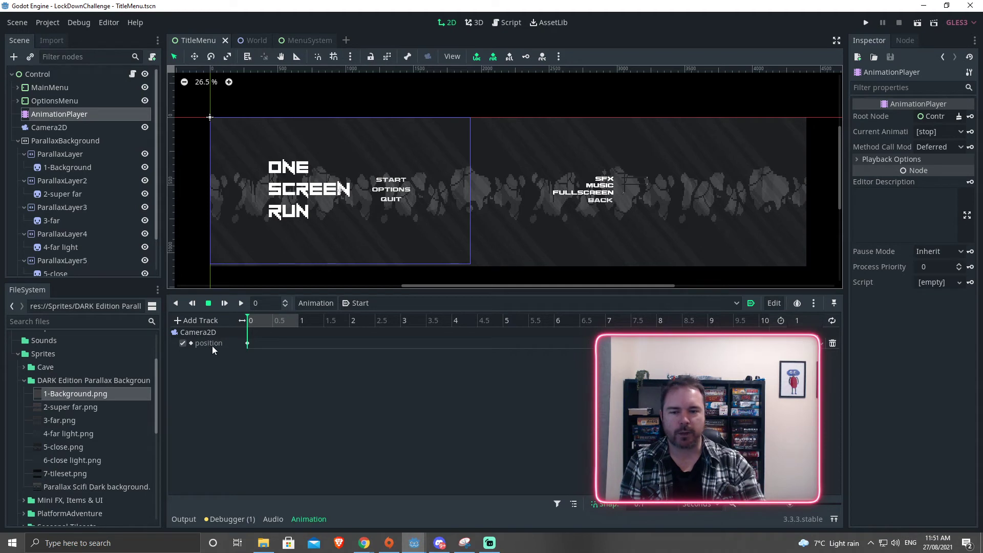
pyautogui.click(316, 304)
# - At 0.5 s in MoveToOptions, set Camera2D Position x to 960+1920
pyautogui.click(355, 303)
pyautogui.click(354, 304)
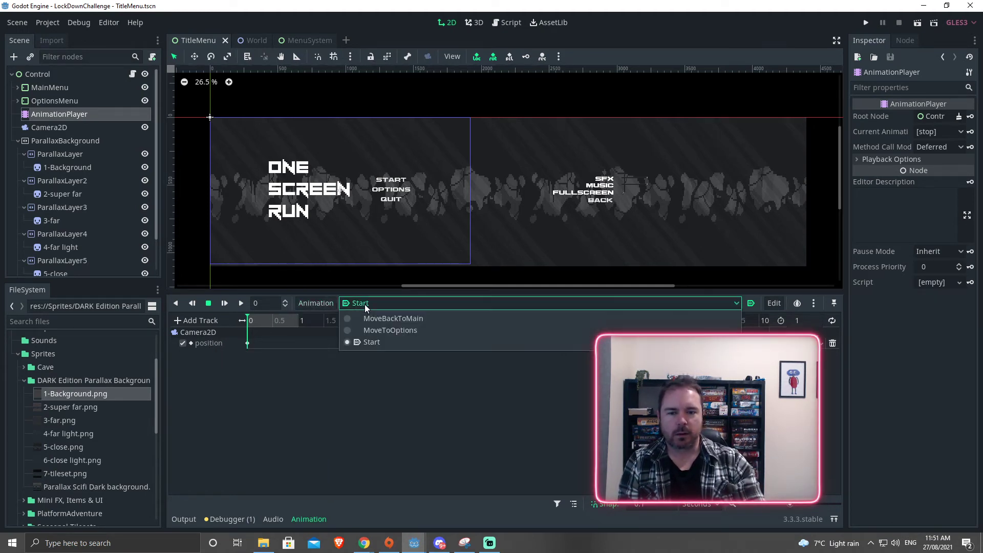
pyautogui.click(370, 330)
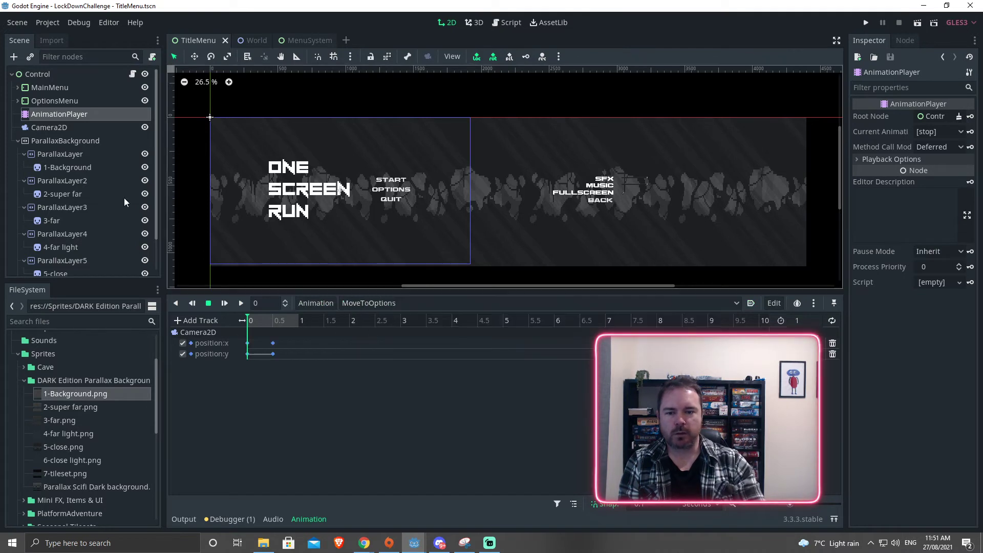
pyautogui.click(45, 126)
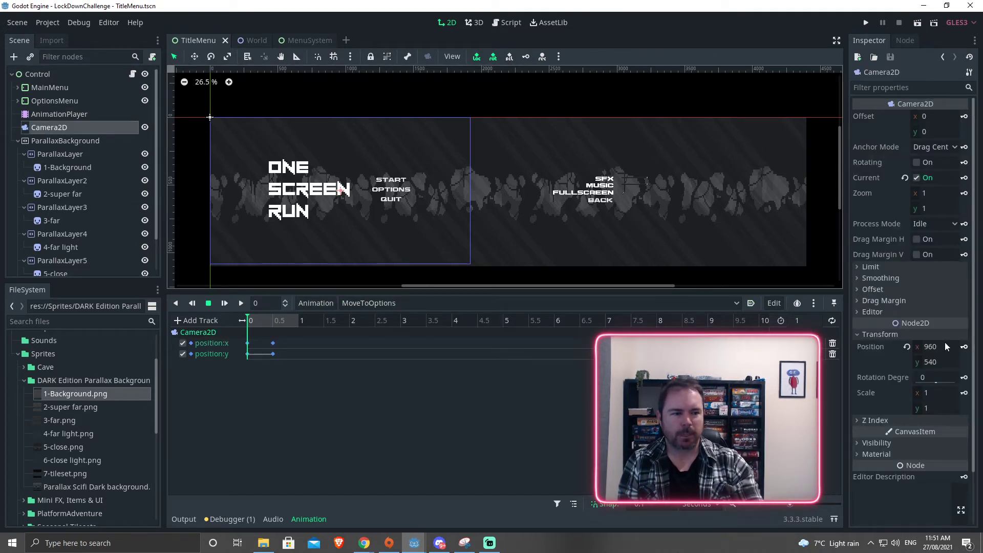
pyautogui.click(263, 320)
pyautogui.click(273, 320)
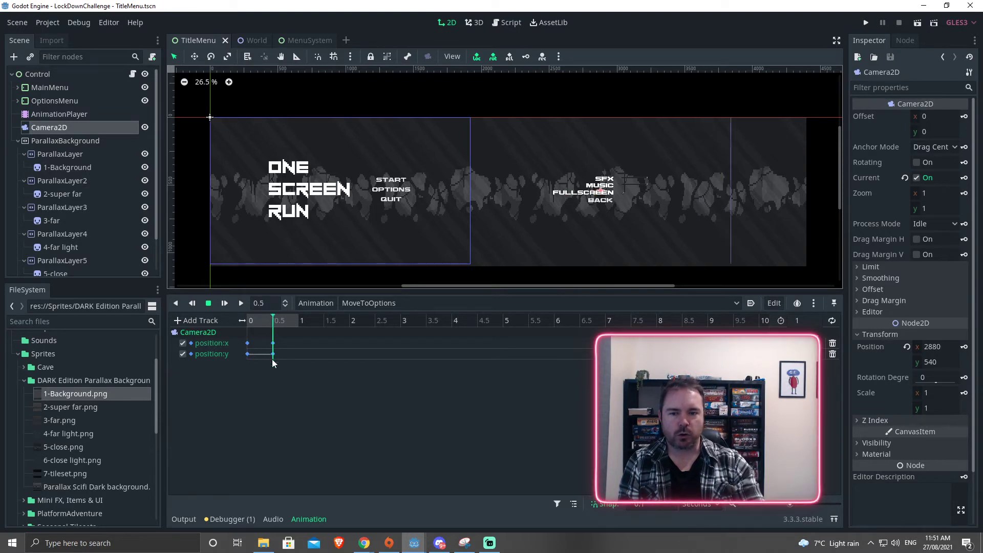
pyautogui.click(932, 347)
pyautogui.write('960+1920')
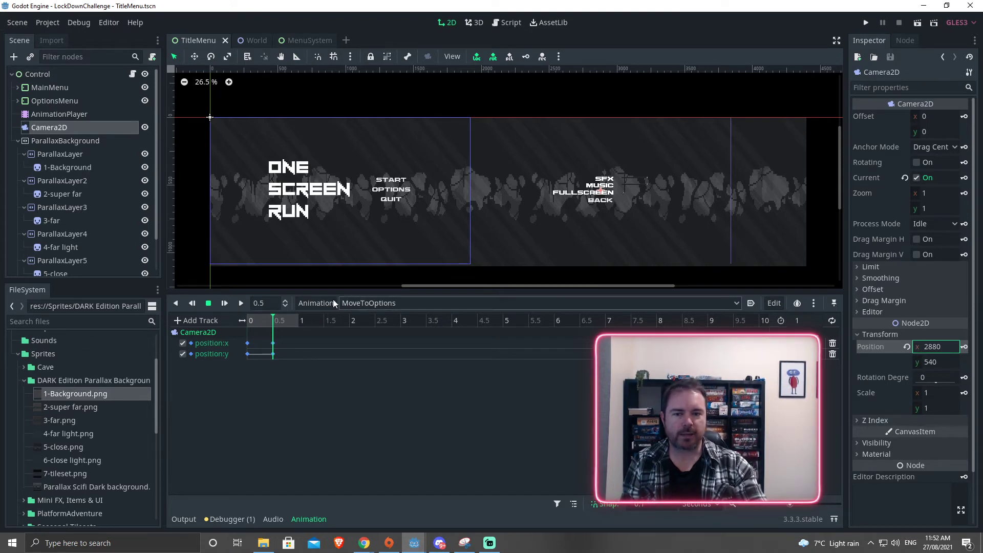
# - Scrub MoveBackToMain to confirm the camera returns from 2880 to x 960
pyautogui.click(370, 303)
pyautogui.click(372, 319)
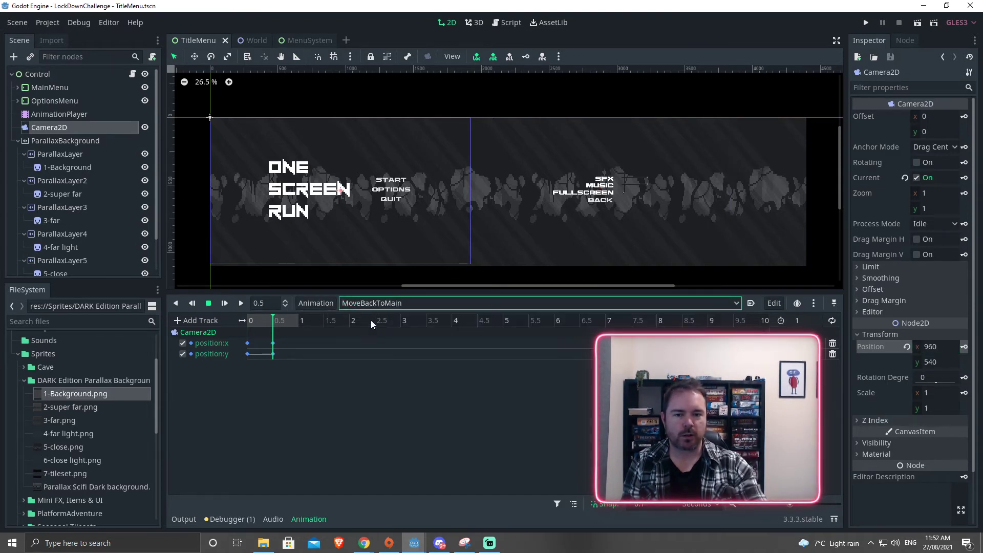
pyautogui.moveTo(274, 322); pyautogui.dragTo(239, 319)
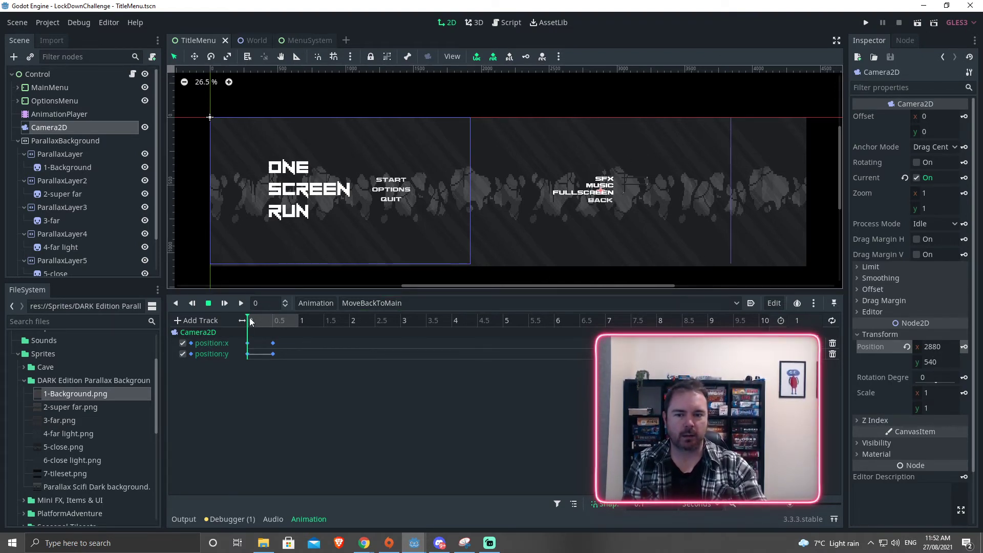
pyautogui.moveTo(249, 320); pyautogui.dragTo(273, 320)
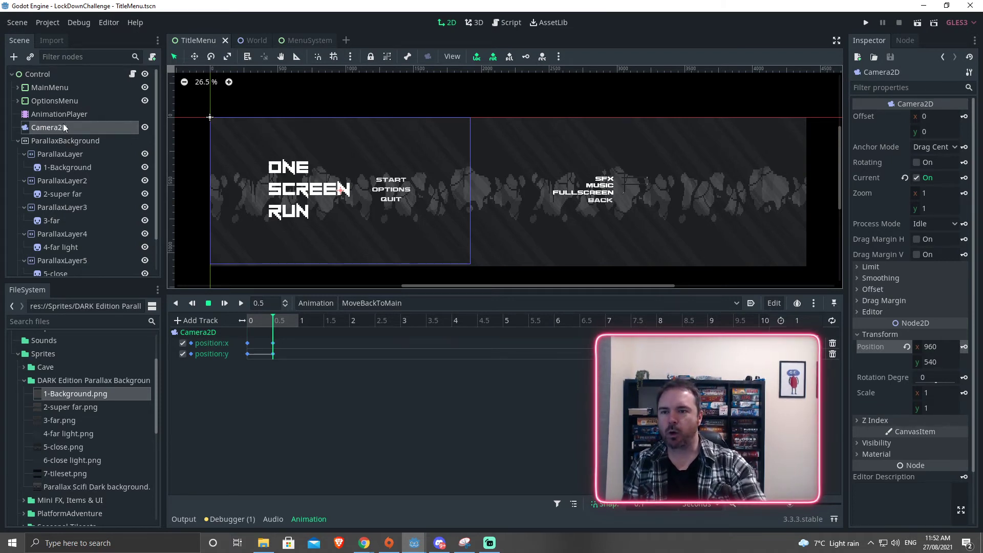
# - Select the OPTIONS button node and open its pressed handler from its signal connections
pyautogui.click(390, 193)
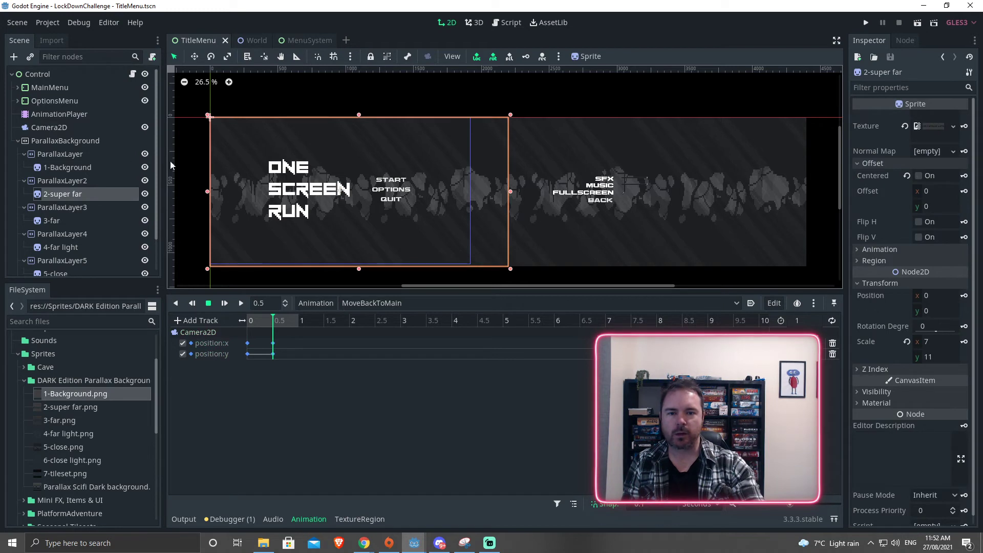
pyautogui.scroll(-1, 115, 137)
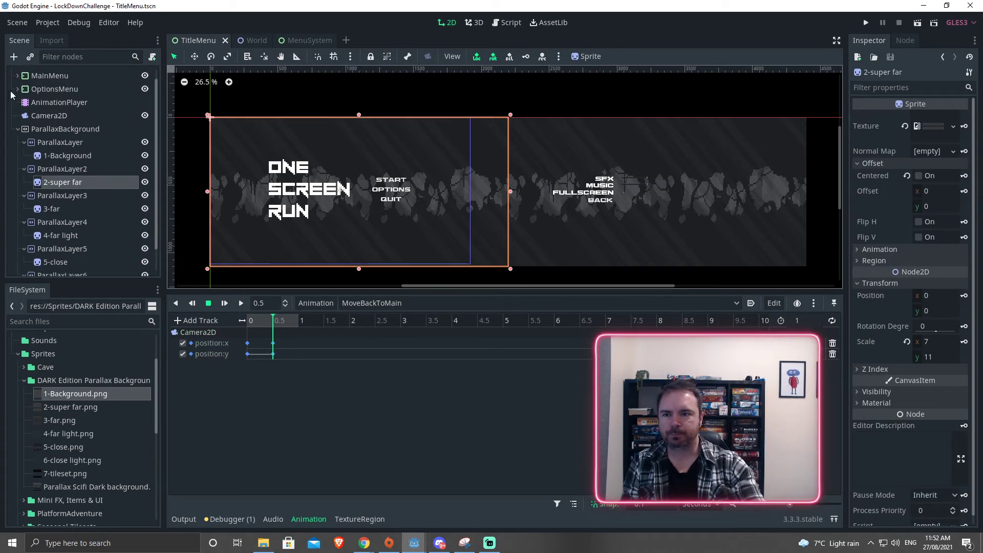
pyautogui.click(53, 129)
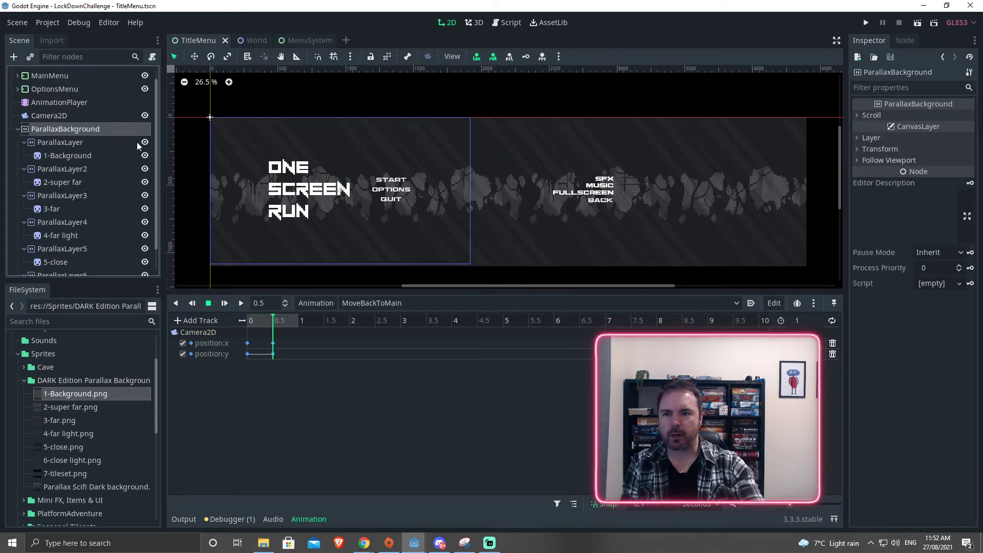
pyautogui.click(18, 130)
pyautogui.click(18, 89)
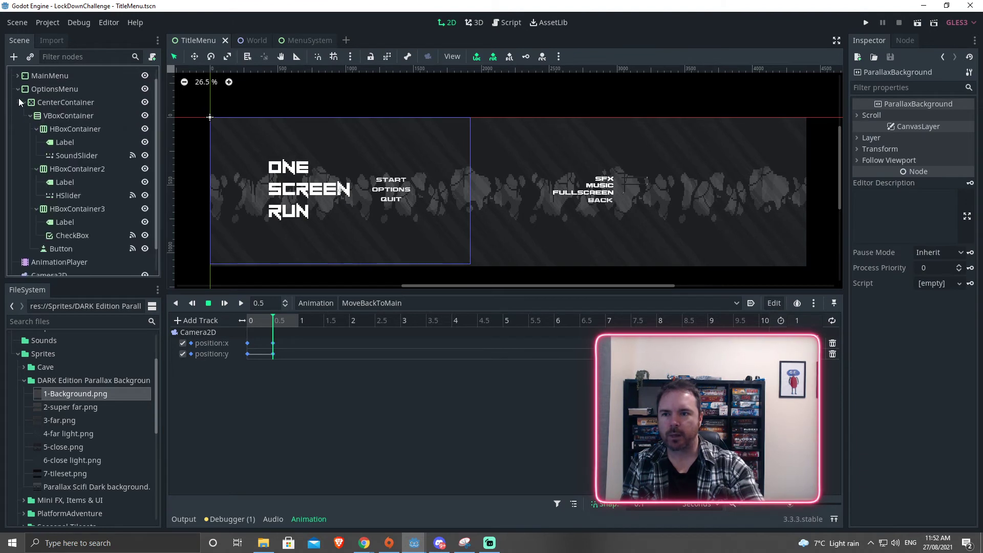
pyautogui.click(18, 76)
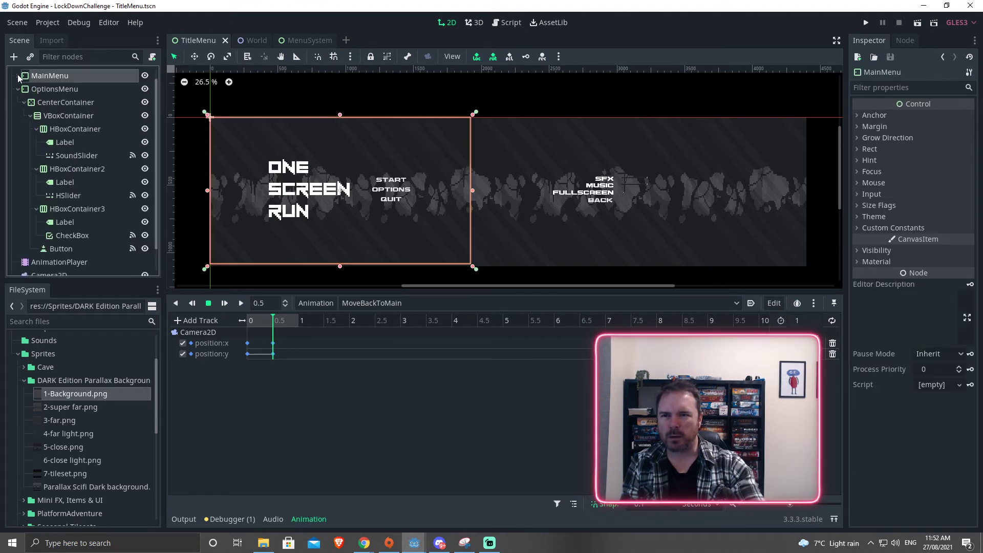
pyautogui.click(18, 76)
pyautogui.click(83, 169)
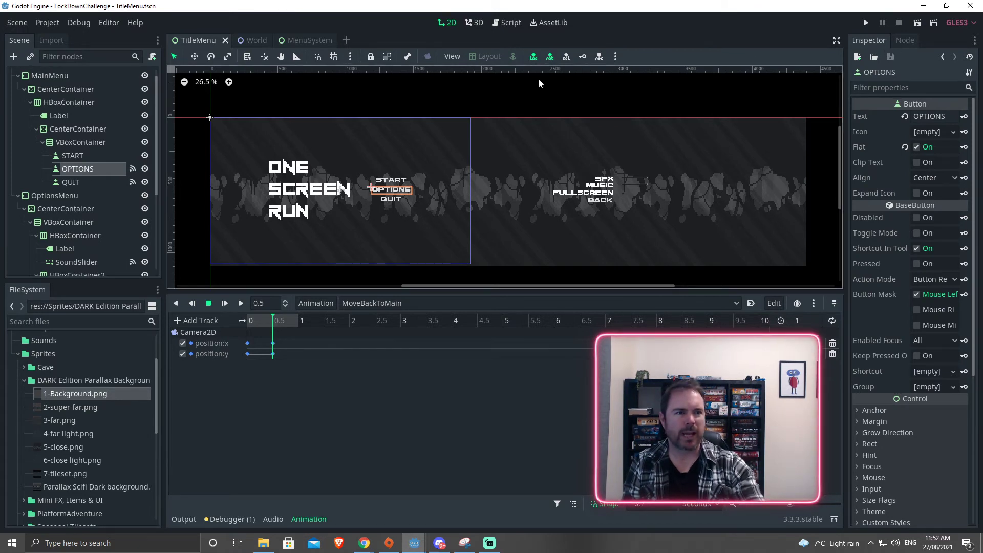
pyautogui.scroll(1, 112, 94)
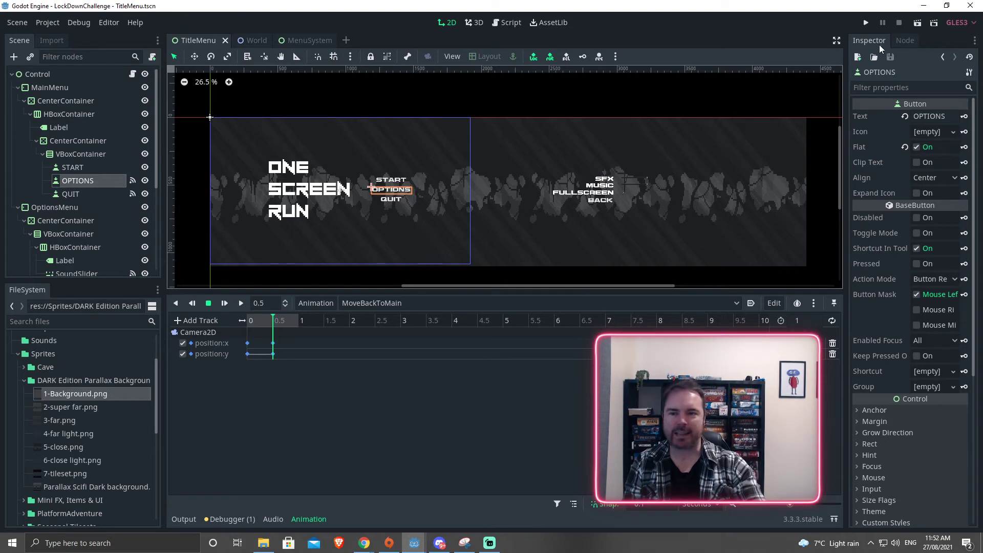
pyautogui.click(902, 41)
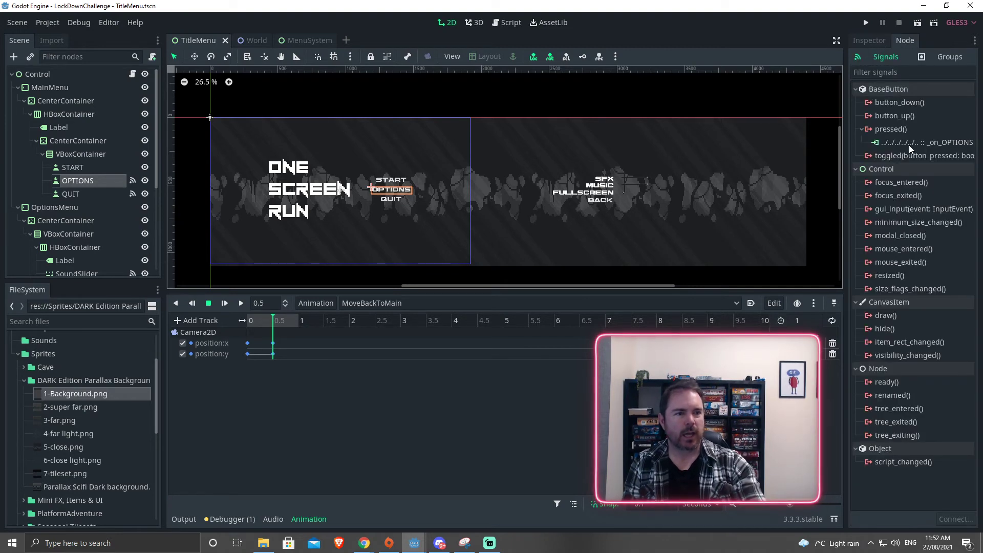
pyautogui.doubleClick(893, 142)
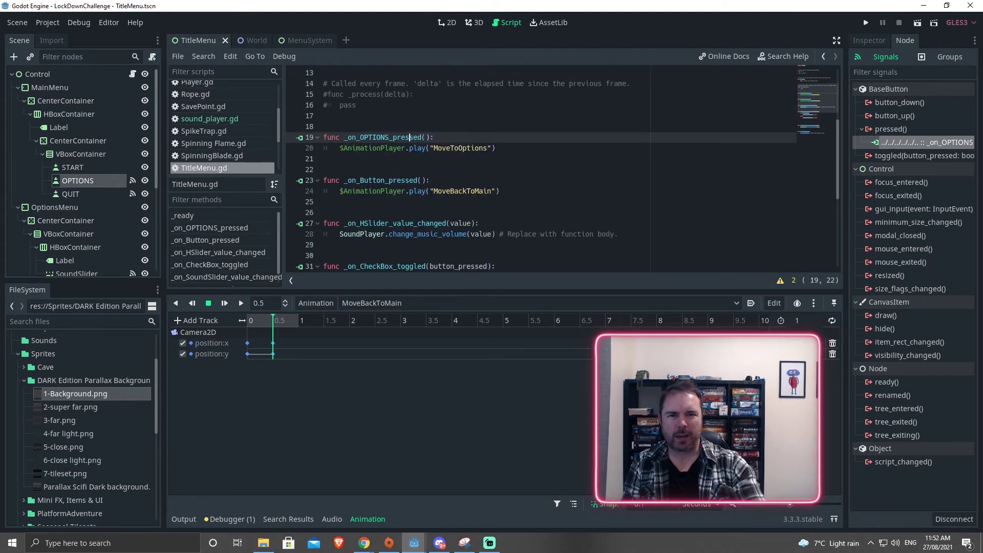
# - Highlight the MoveToOptions play call on line 20 of the script
pyautogui.press('Down')
pyautogui.press('Home')
pyautogui.hotkey('shift', 'End')
pyautogui.press('End')
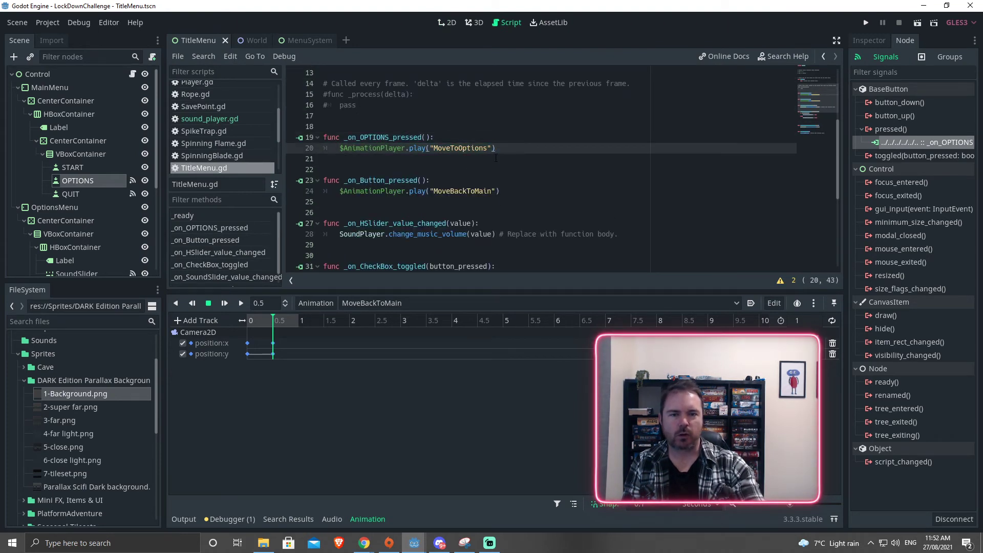
pyautogui.hotkey('shift', 'Home')
pyautogui.click(340, 148)
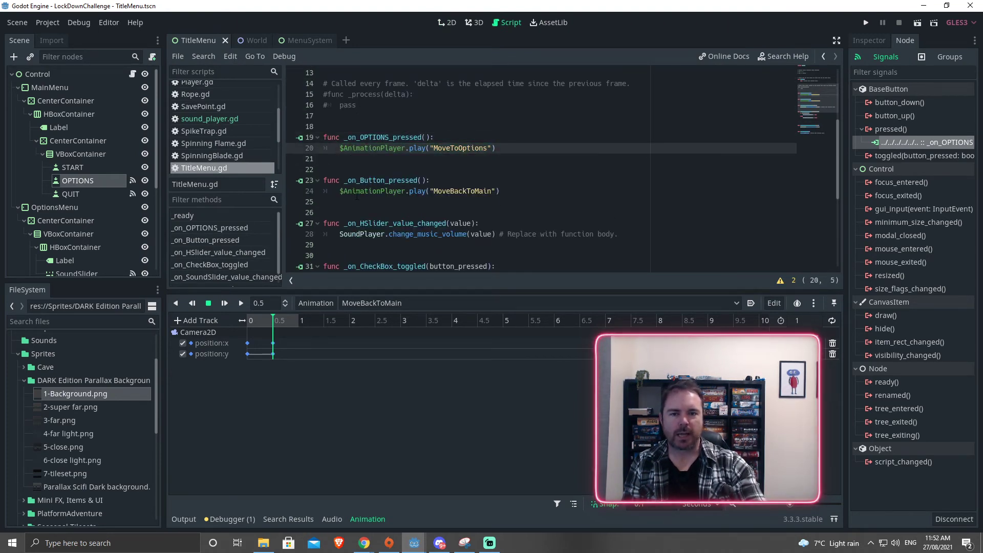
# - Rename the options menu's Button node to BACK and open its pressed handler
pyautogui.scroll(-3, 79, 219)
pyautogui.scroll(-2, 68, 229)
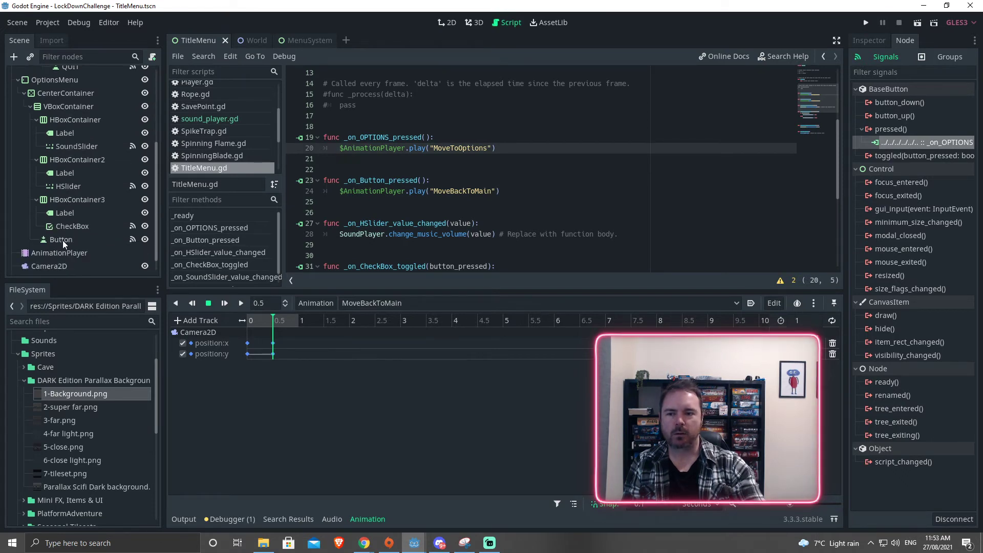
pyautogui.click(63, 240)
pyautogui.click(62, 240)
pyautogui.write('BACK')
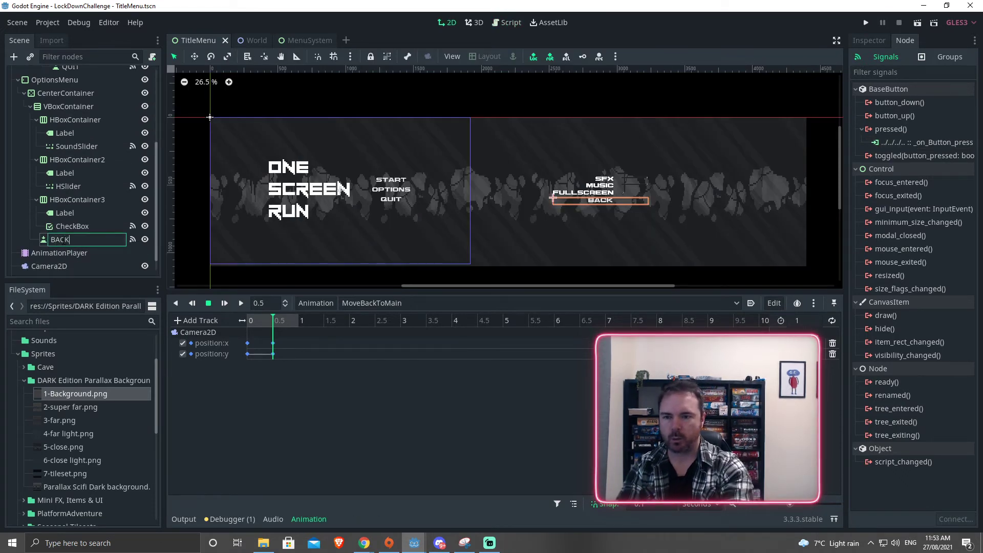
pyautogui.press('Return')
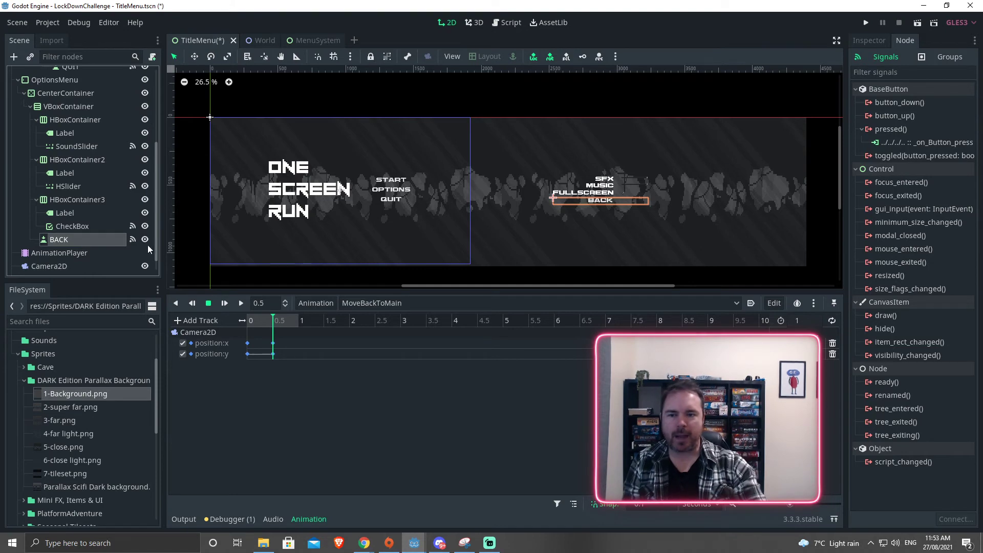
pyautogui.doubleClick(913, 143)
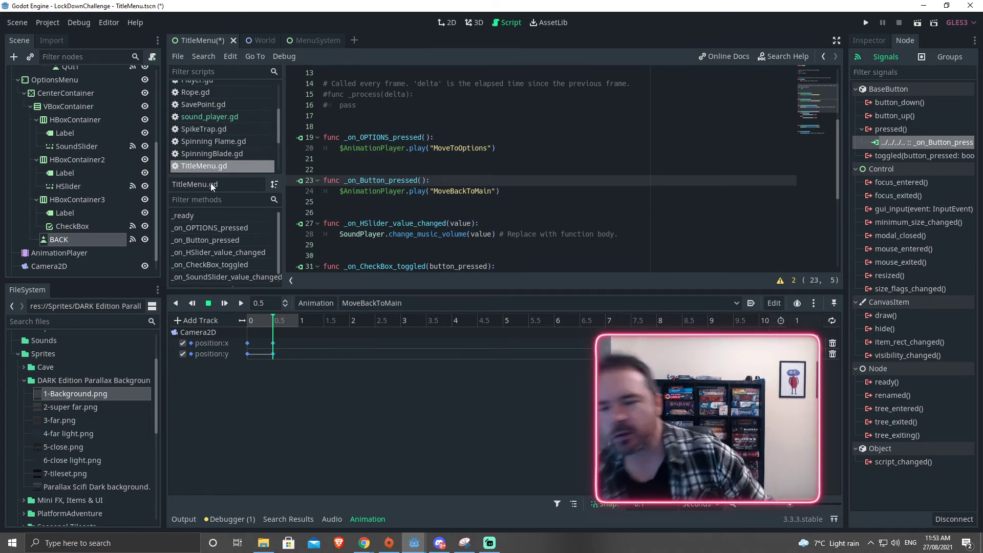
# - In the Inspector, revert SoundSlider's Rect Min Size, then set its x to 200
pyautogui.click(73, 148)
pyautogui.scroll(3, 630, 179)
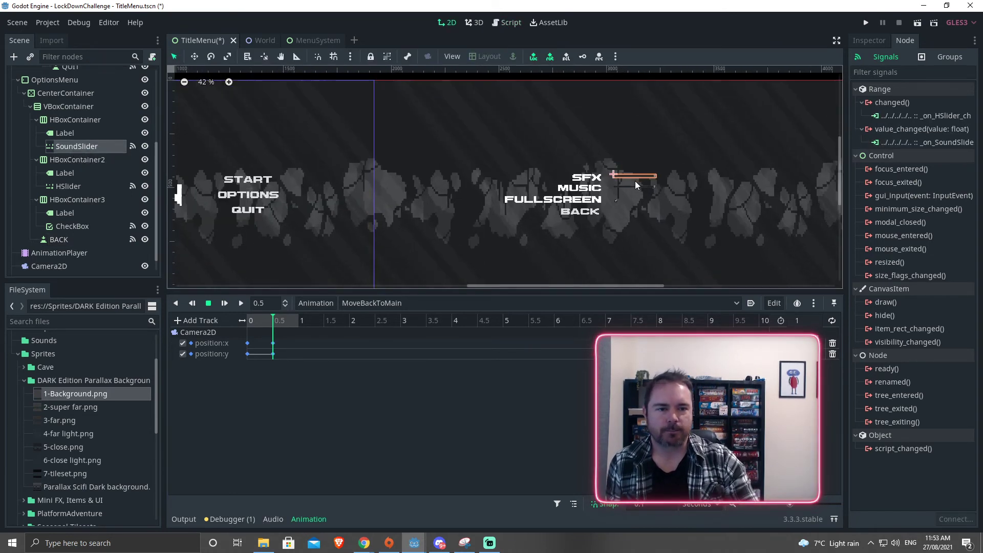
pyautogui.click(872, 41)
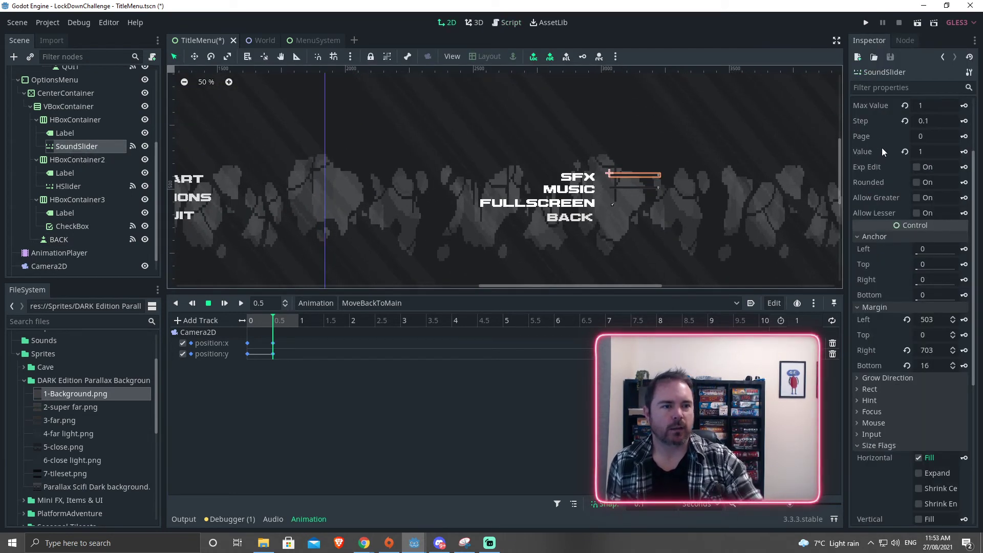
pyautogui.scroll(3, 882, 151)
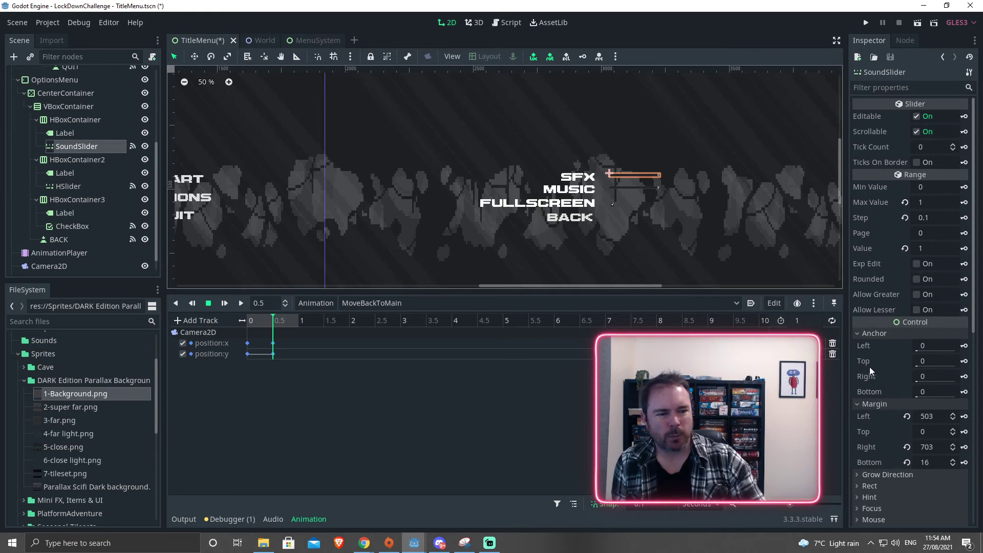
pyautogui.click(859, 486)
pyautogui.scroll(-4, 871, 448)
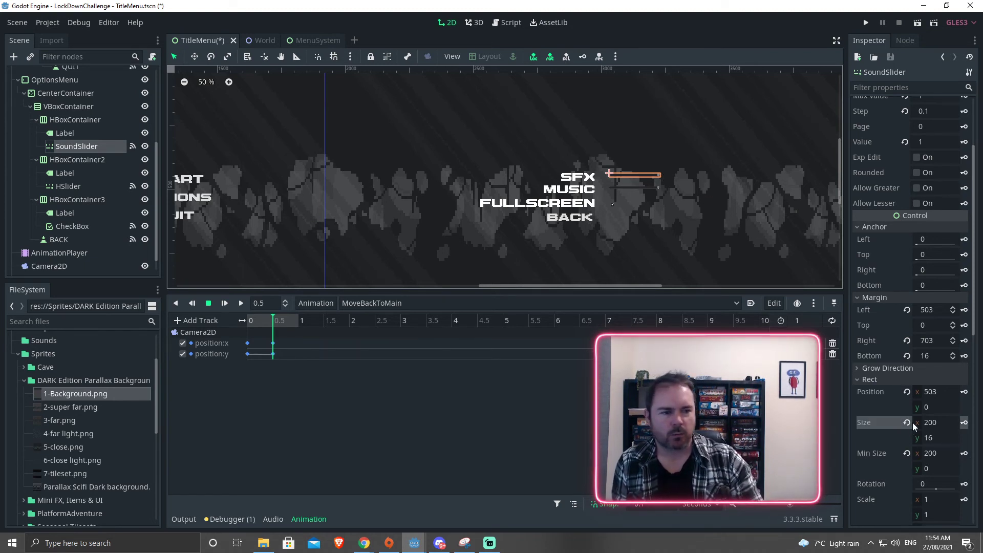
pyautogui.click(907, 453)
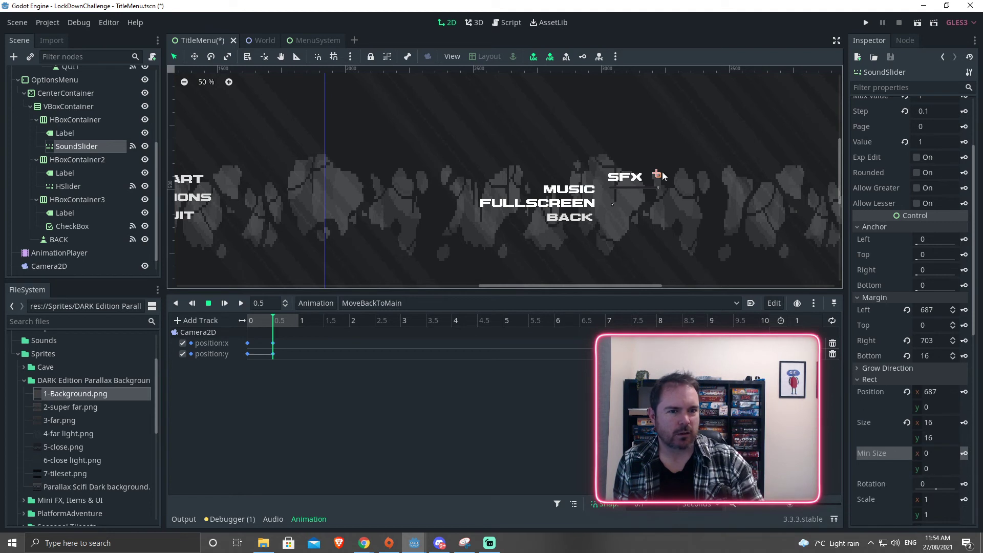
pyautogui.click(936, 454)
pyautogui.write('20')
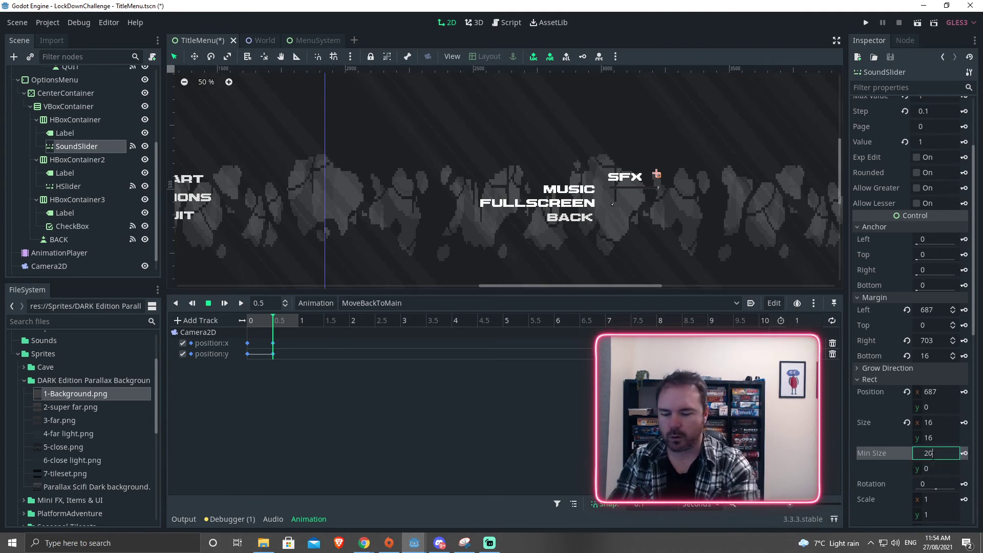
pyautogui.write('0')
pyautogui.press('Return')
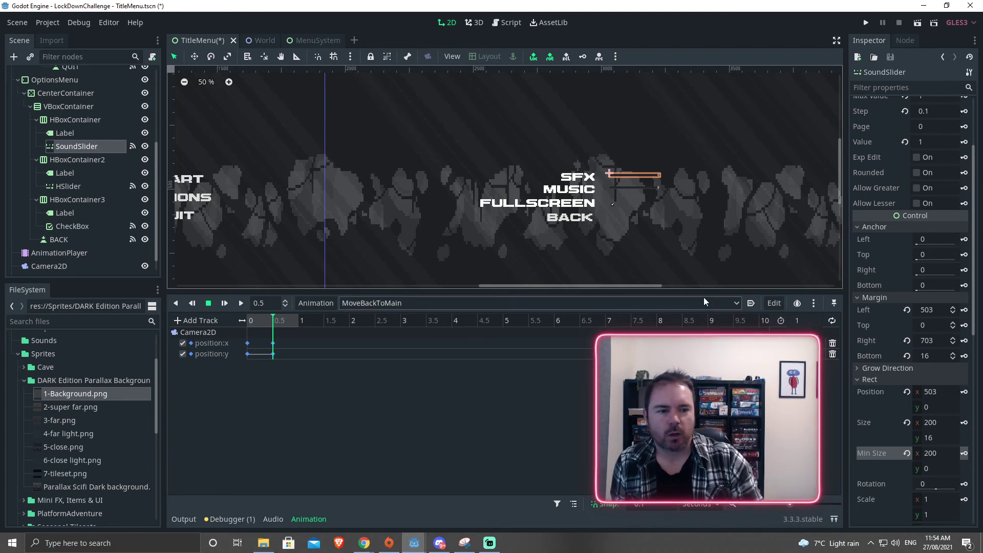
# - Remove all connections from the music HSlider's changed signal
pyautogui.moveTo(703, 293); pyautogui.dragTo(702, 394)
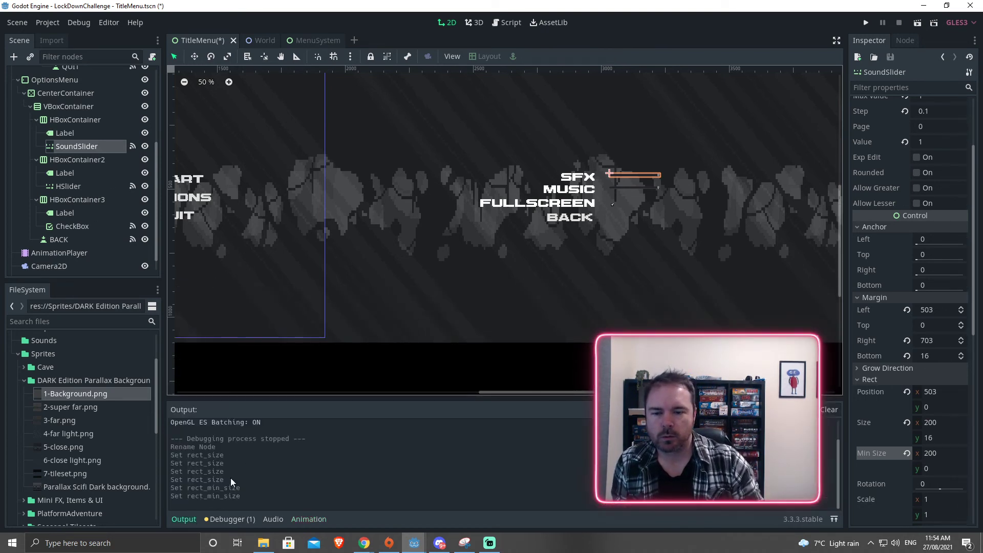
pyautogui.click(66, 186)
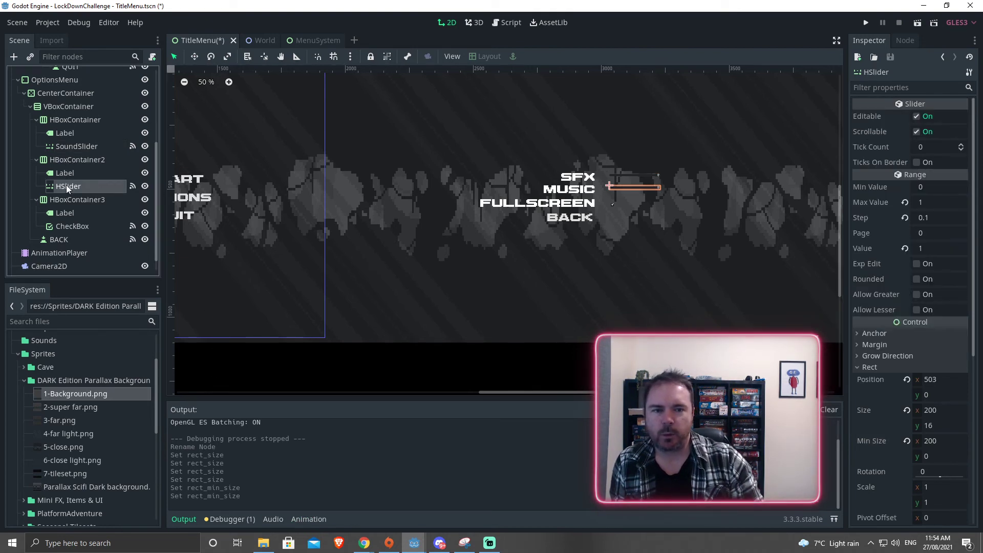
pyautogui.click(905, 41)
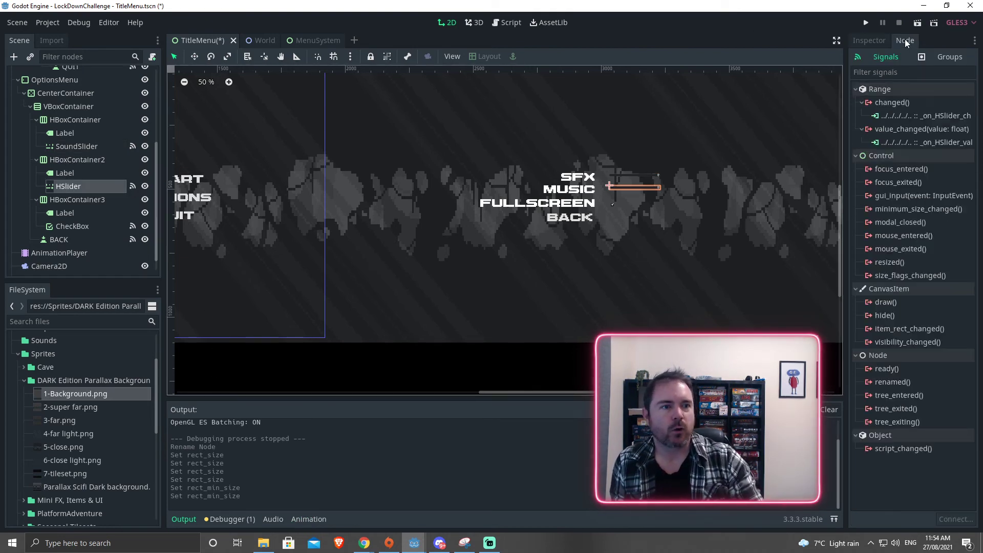
pyautogui.rightClick(899, 106)
pyautogui.click(915, 124)
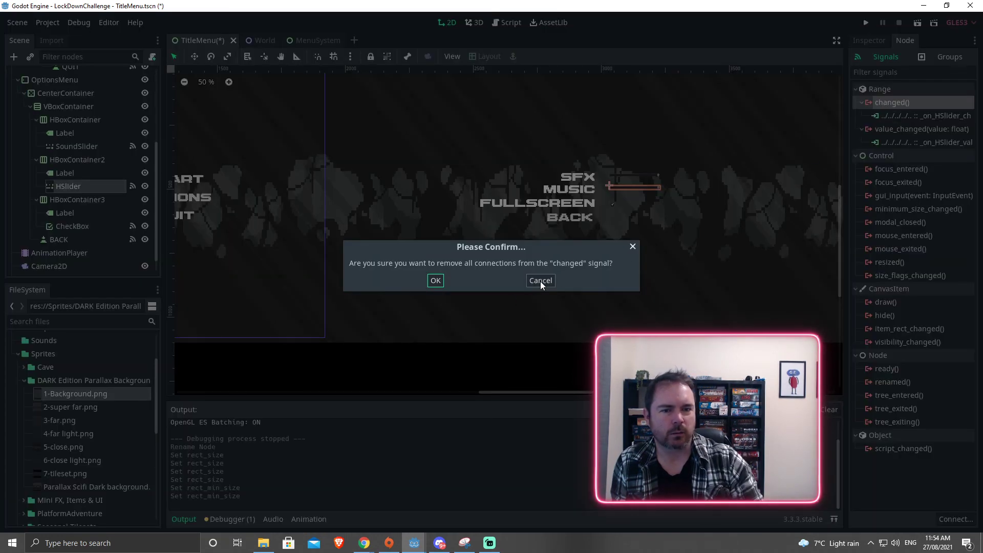
pyautogui.click(434, 281)
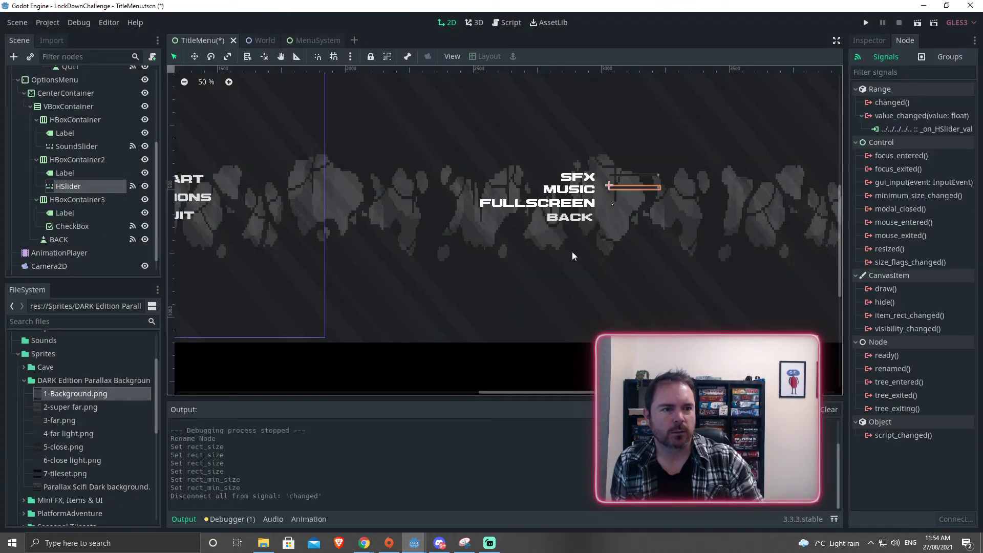
# - Connect value_changed to _on_HSlider_value_changed and open that function in the script
pyautogui.doubleClick(892, 116)
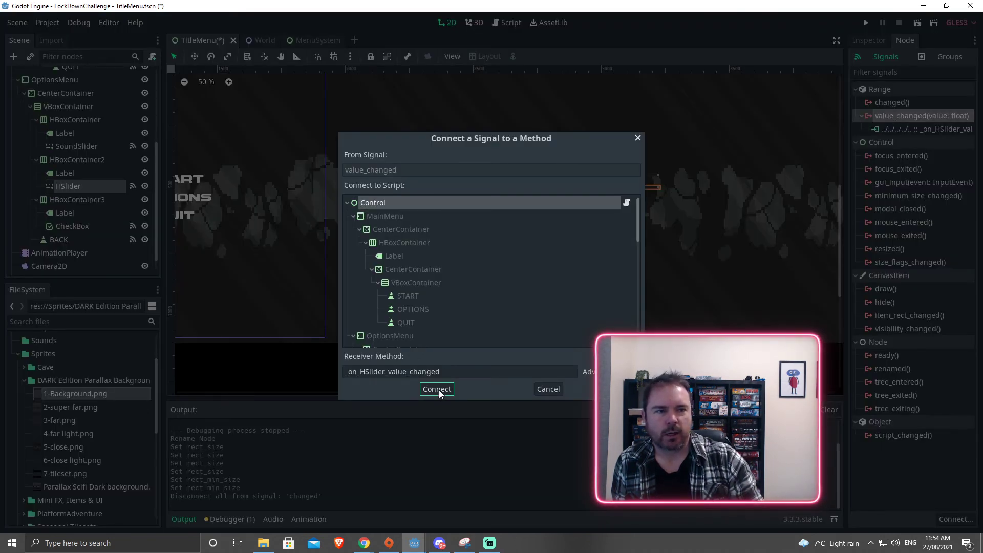
pyautogui.click(556, 389)
pyautogui.doubleClick(894, 129)
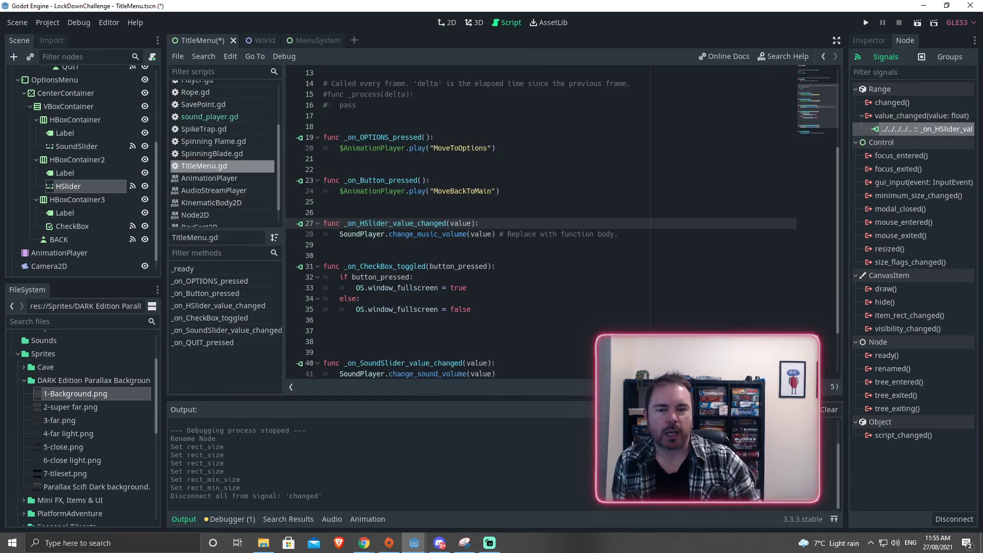
# - Mark the SoundPlayer.change_music_volume(value) call on line 28 and jump to its definition
pyautogui.moveTo(340, 234); pyautogui.dragTo(503, 234)
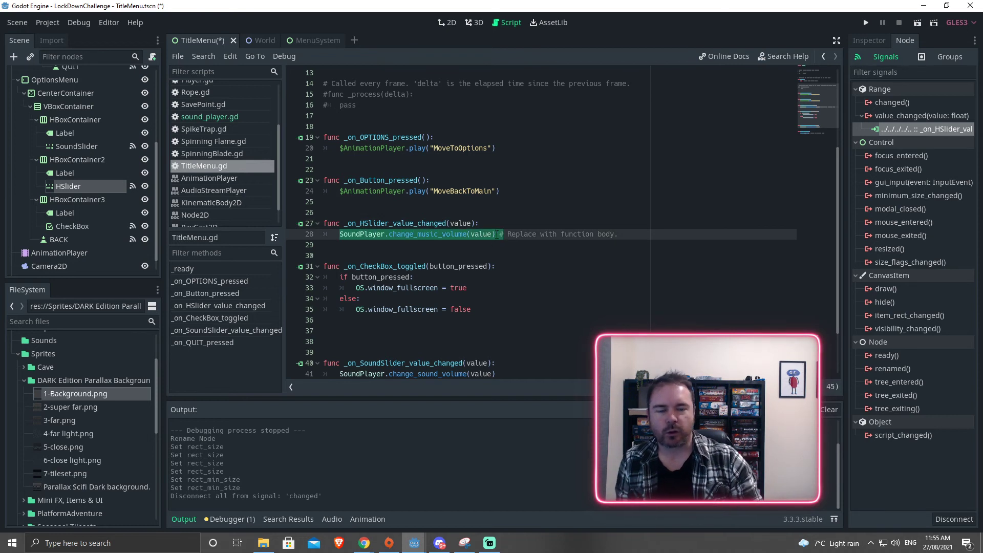
pyautogui.click(339, 234)
pyautogui.moveTo(340, 234); pyautogui.dragTo(470, 234)
pyautogui.doubleClick(480, 234)
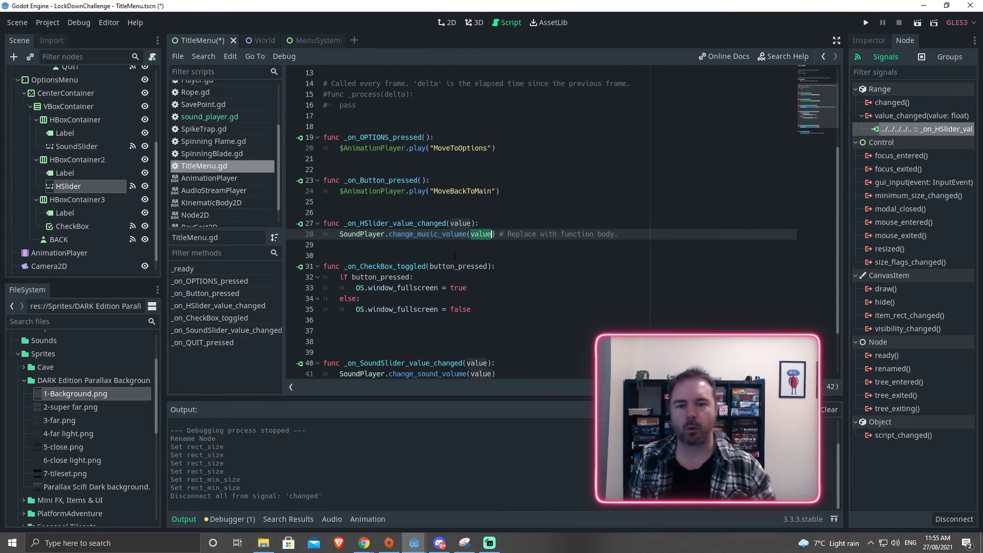
pyautogui.keyDown('ctrl'); pyautogui.click(412, 235); pyautogui.keyUp('ctrl')
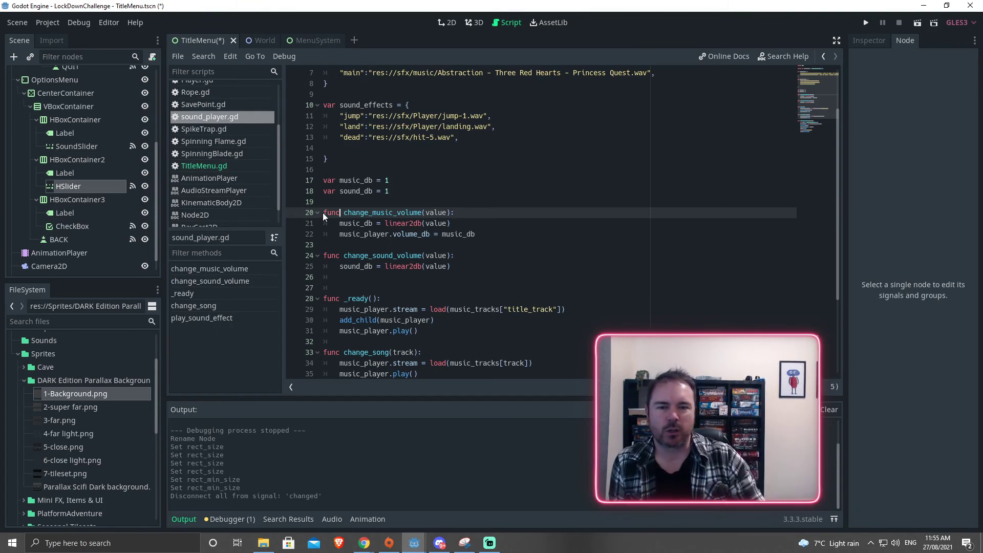
# - Review music_db, sound_db and change_music_volume's linear2db conversion into music_player.volume_db
pyautogui.moveTo(324, 180); pyautogui.dragTo(393, 191)
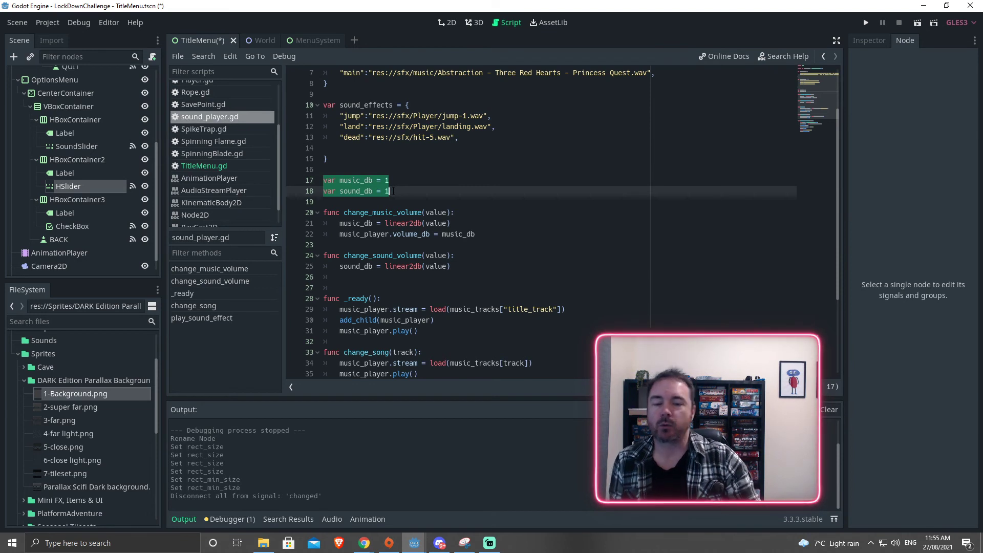
pyautogui.click(392, 191)
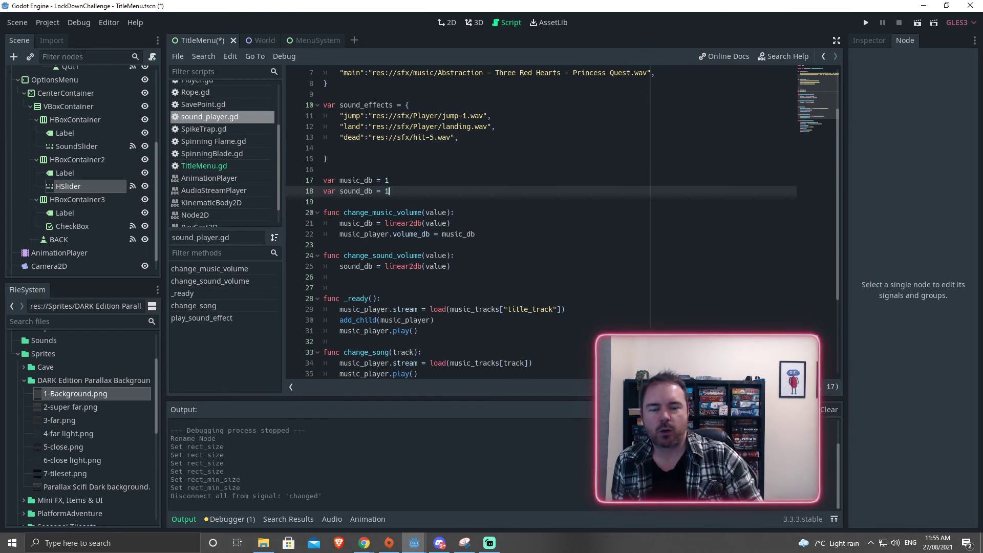
pyautogui.click(446, 212)
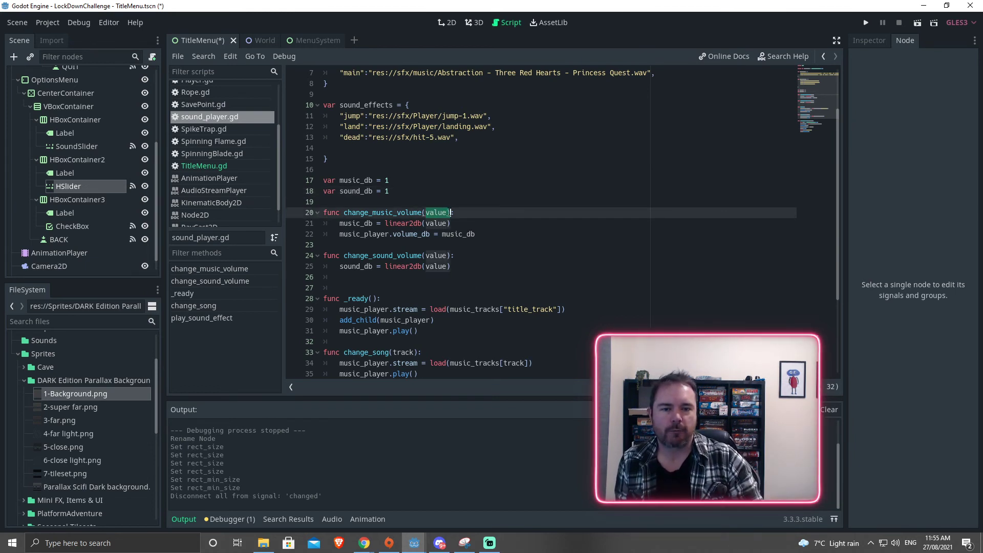
pyautogui.click(328, 226)
pyautogui.hotkey('ctrl', 'shift', 'Right')
pyautogui.hotkey('ctrl', 'shift', 'Right')
pyautogui.hotkey('ctrl', 'shift', 'Right')
pyautogui.hotkey('ctrl', 'shift', 'Right')
pyautogui.hotkey('ctrl', 'shift', 'Right')
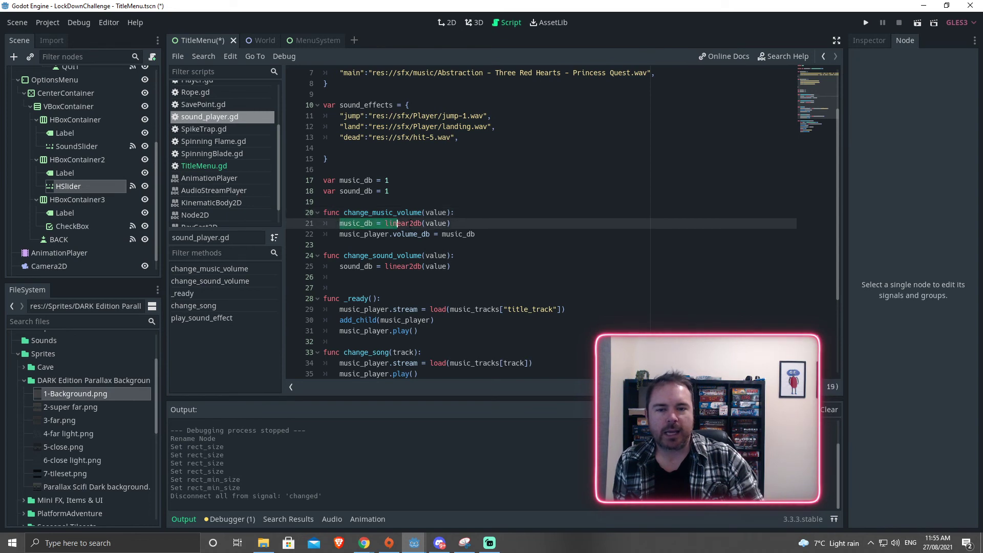
pyautogui.press('Right')
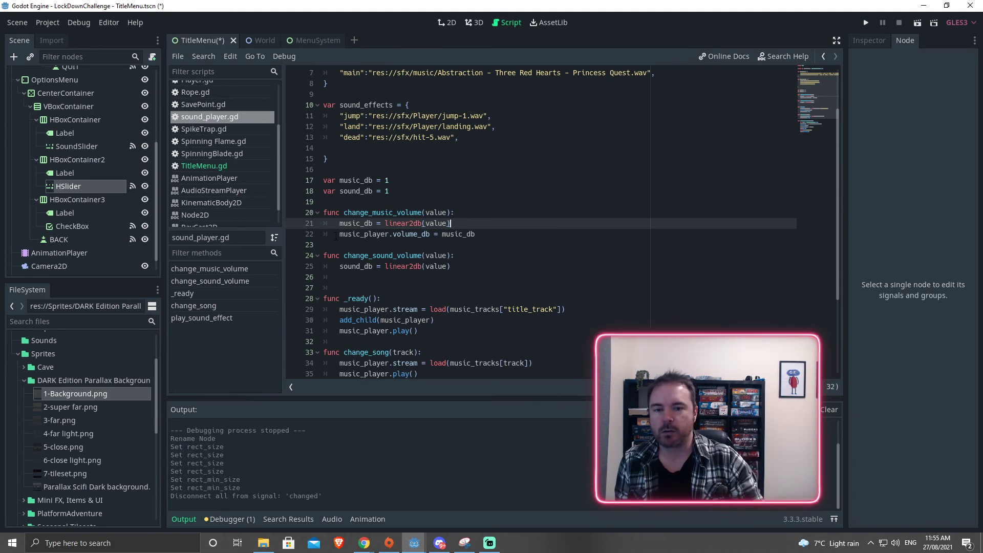
pyautogui.moveTo(335, 236); pyautogui.dragTo(487, 234)
pyautogui.click(478, 235)
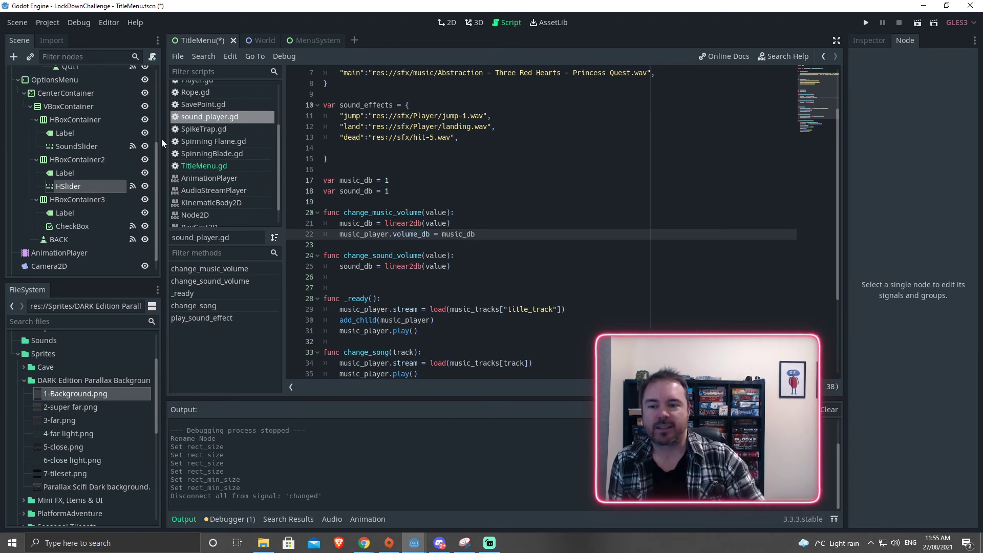
# - Remove all connections from the SoundSlider's changed signal
pyautogui.click(76, 147)
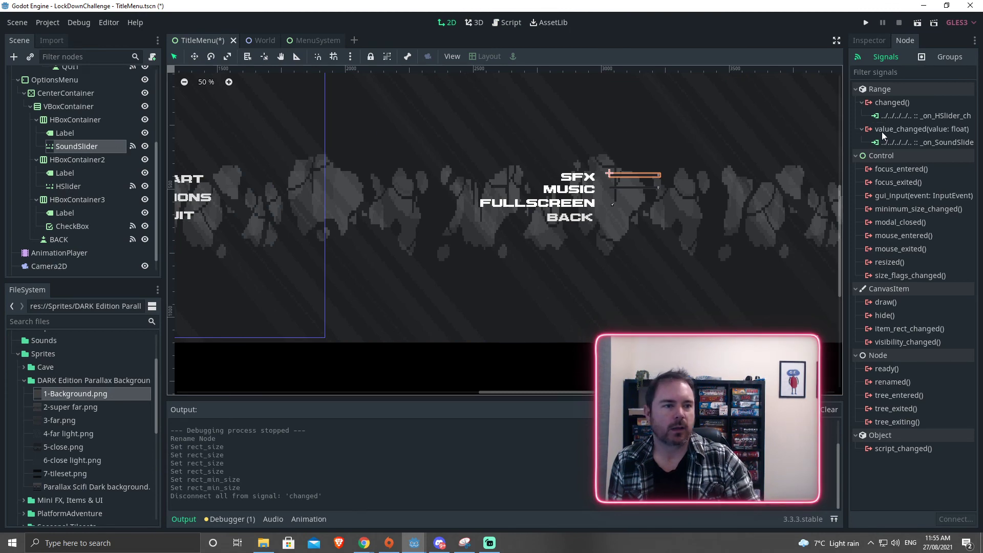
pyautogui.rightClick(890, 103)
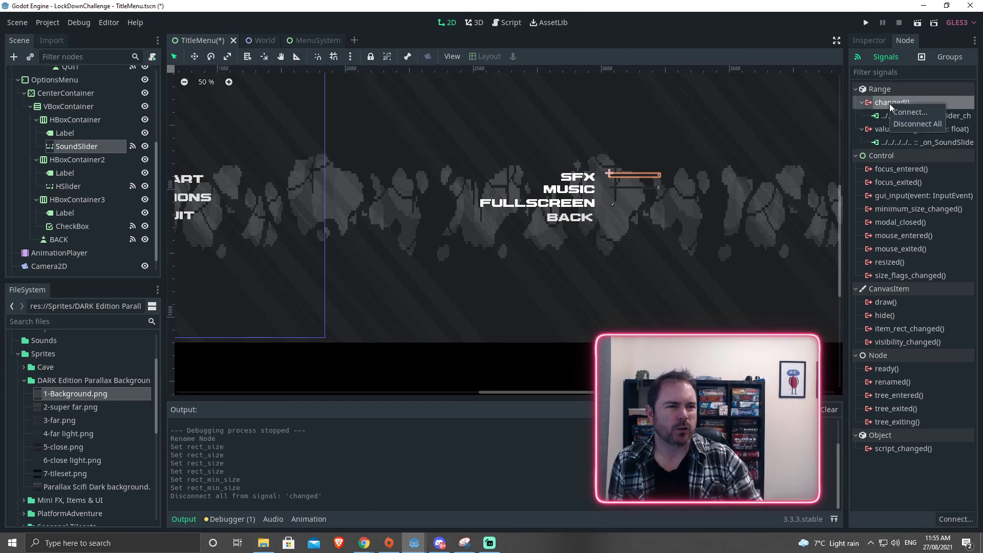
pyautogui.click(905, 123)
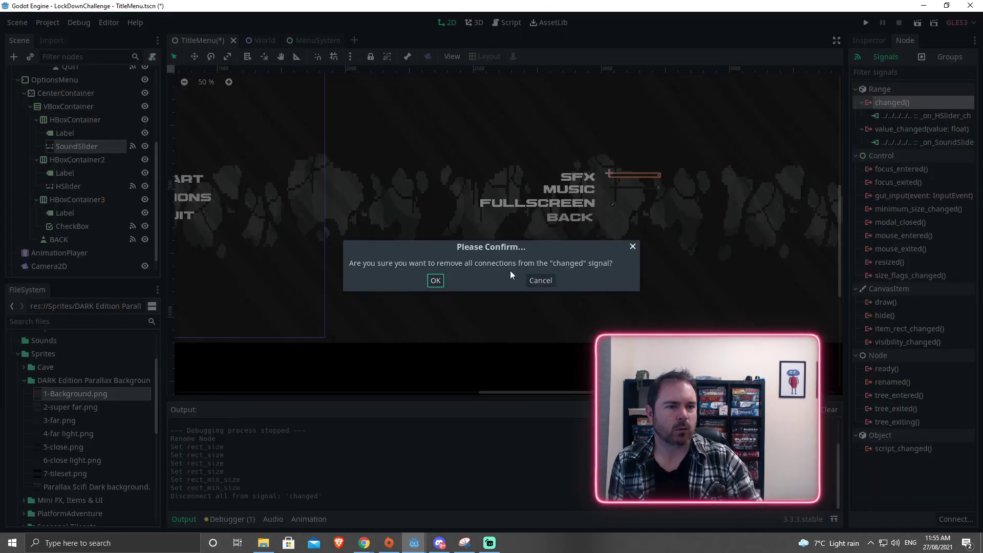
pyautogui.click(435, 281)
# - Open _on_SoundSlider_value_changed and follow it to change_sound_volume in sound_player.gd
pyautogui.doubleClick(905, 130)
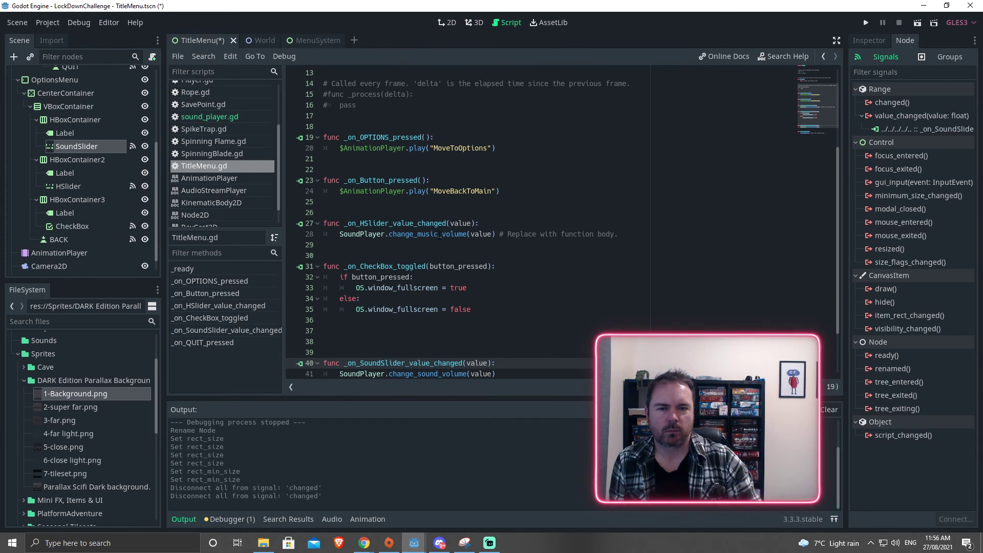
pyautogui.scroll(-2, 388, 306)
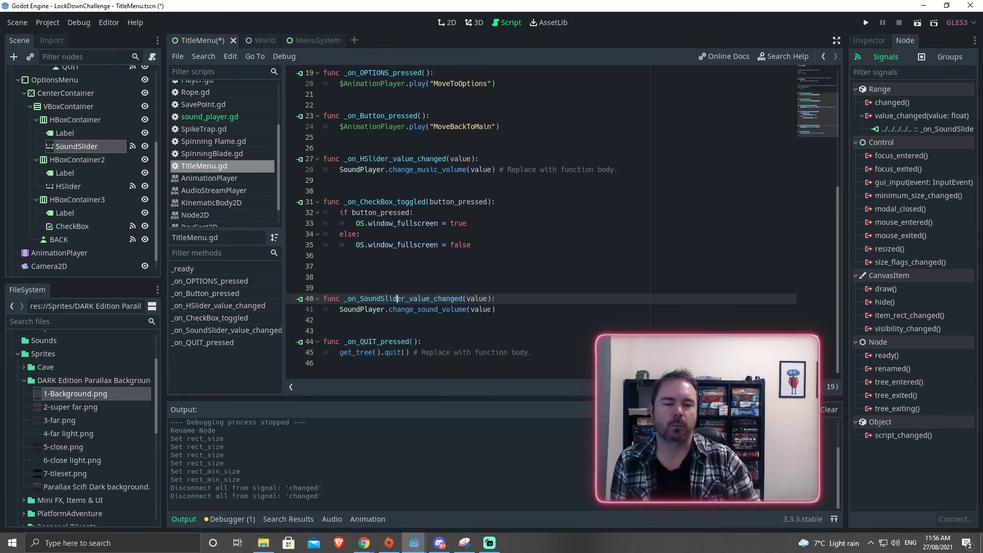
pyautogui.scroll(6, 481, 223)
pyautogui.scroll(-3, 481, 224)
pyautogui.scroll(-3, 481, 223)
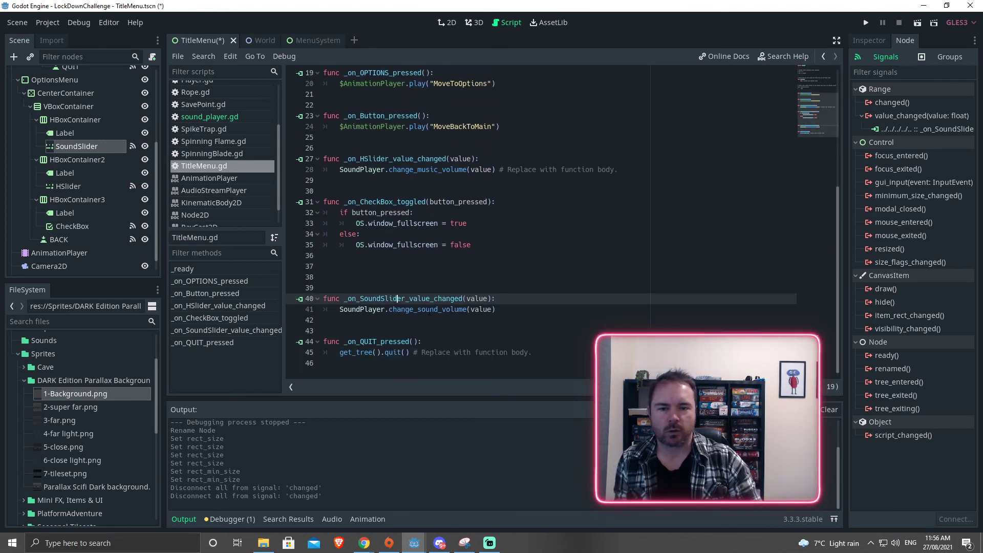
pyautogui.click(209, 117)
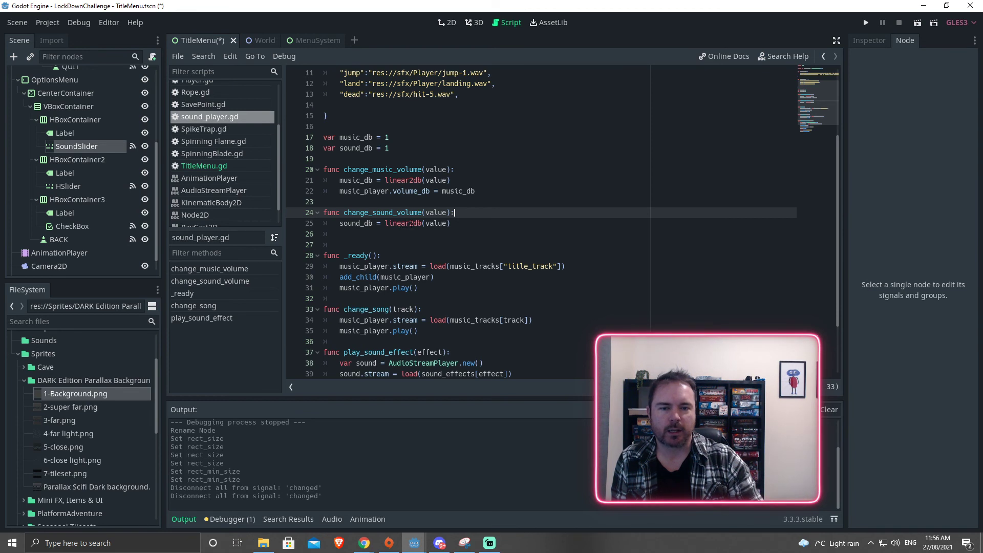
pyautogui.click(454, 226)
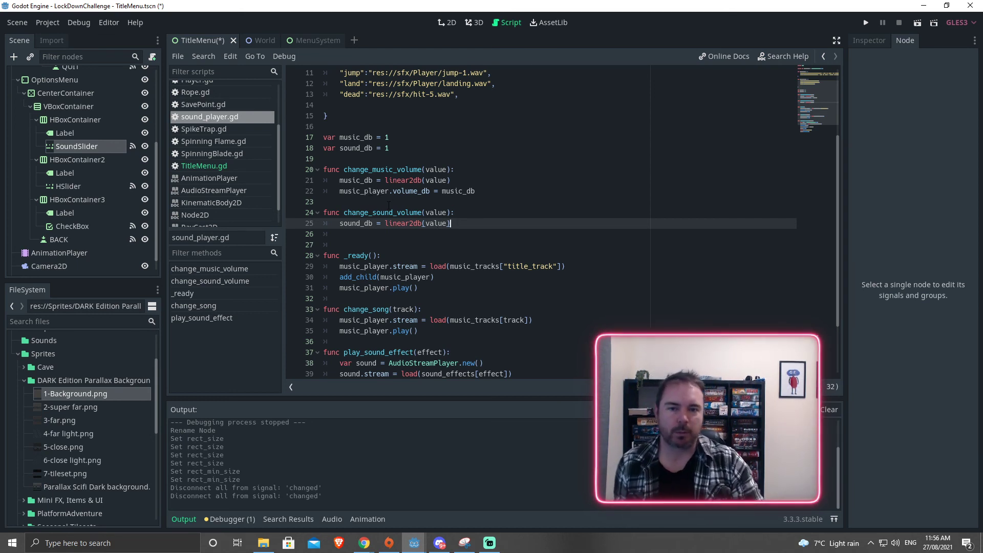
pyautogui.scroll(-3, 390, 205)
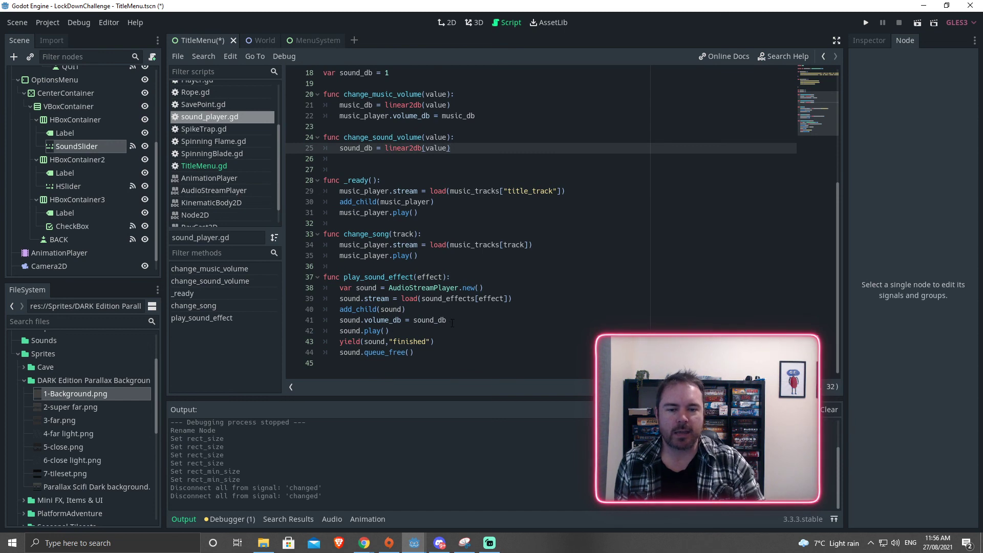
pyautogui.moveTo(449, 321); pyautogui.dragTo(340, 321)
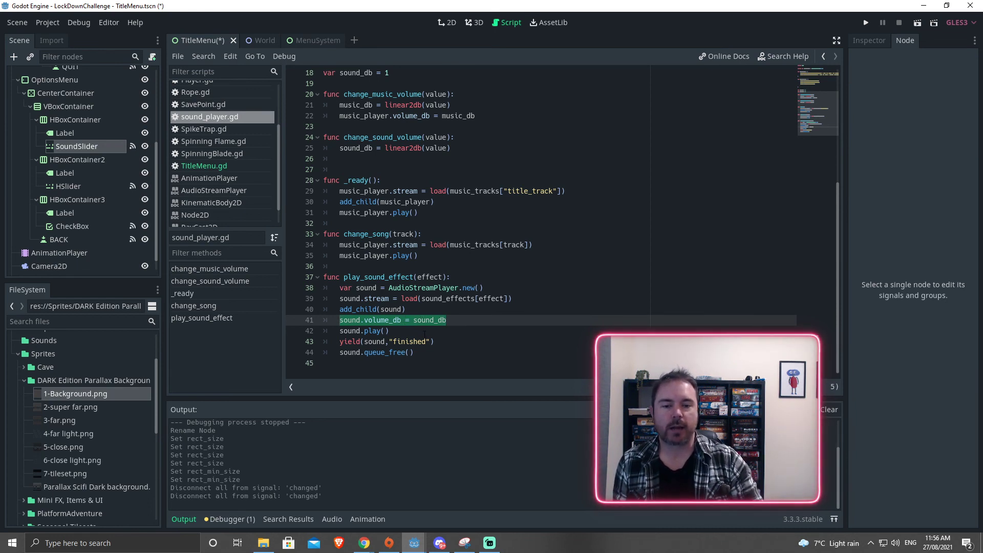
pyautogui.click(399, 332)
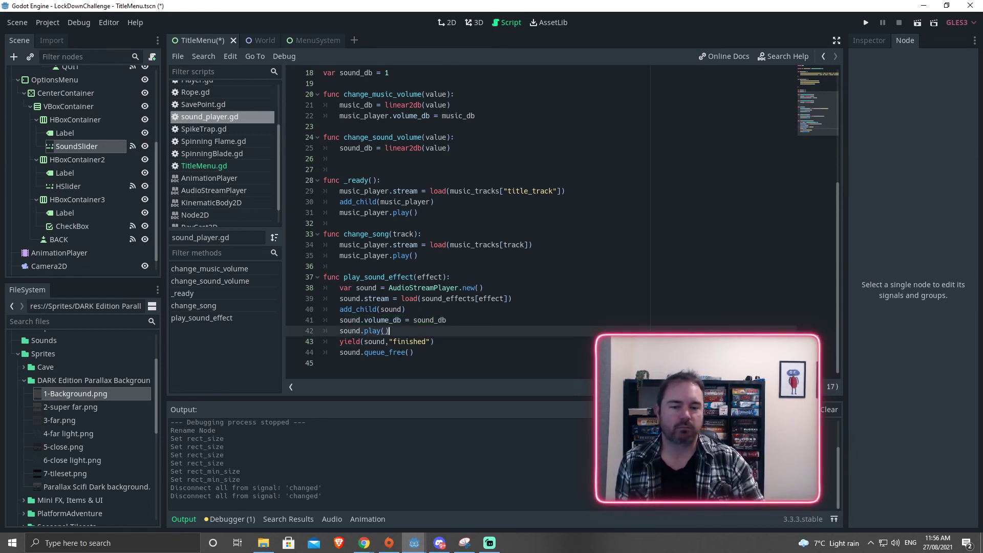
pyautogui.click(420, 353)
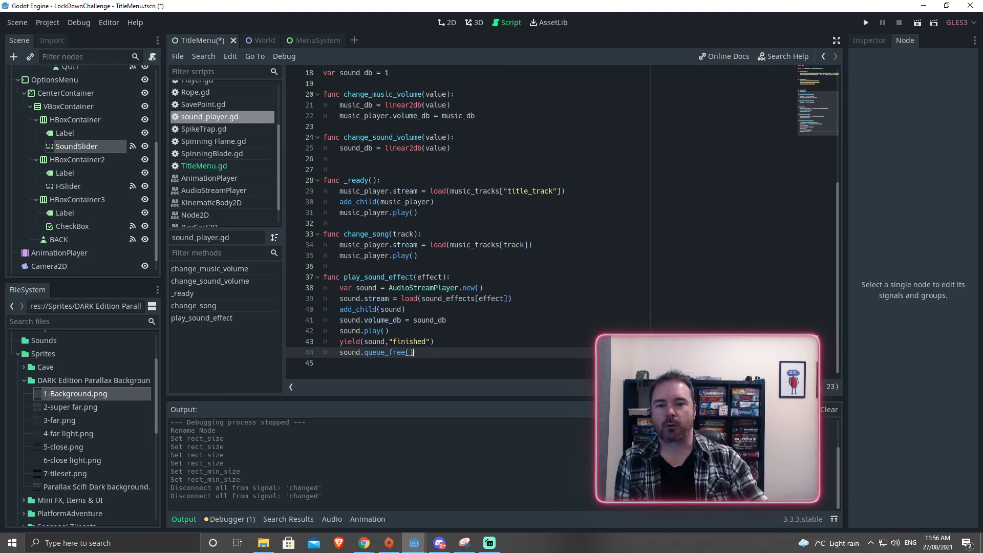
pyautogui.scroll(6, 402, 288)
pyautogui.scroll(5, 112, 166)
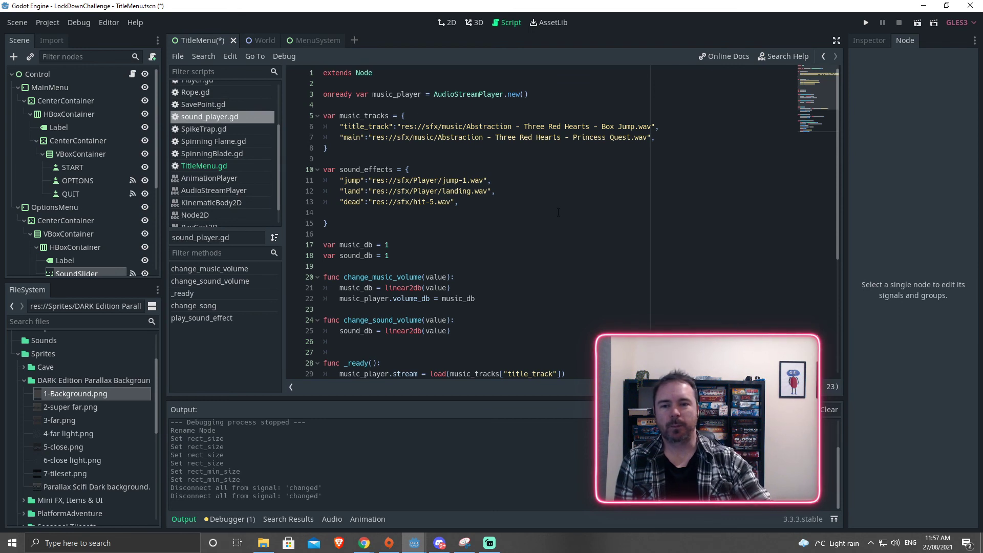
pyautogui.scroll(-6, 558, 189)
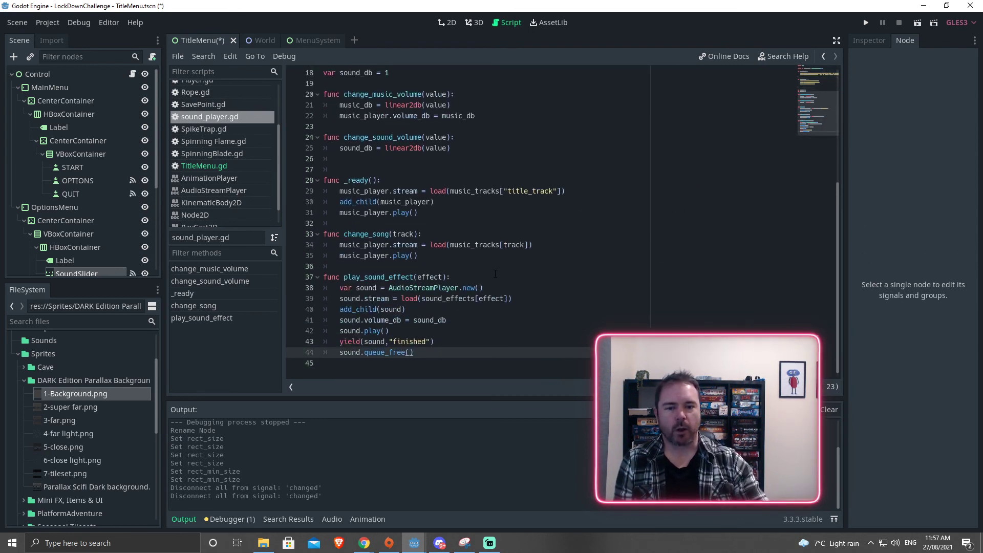